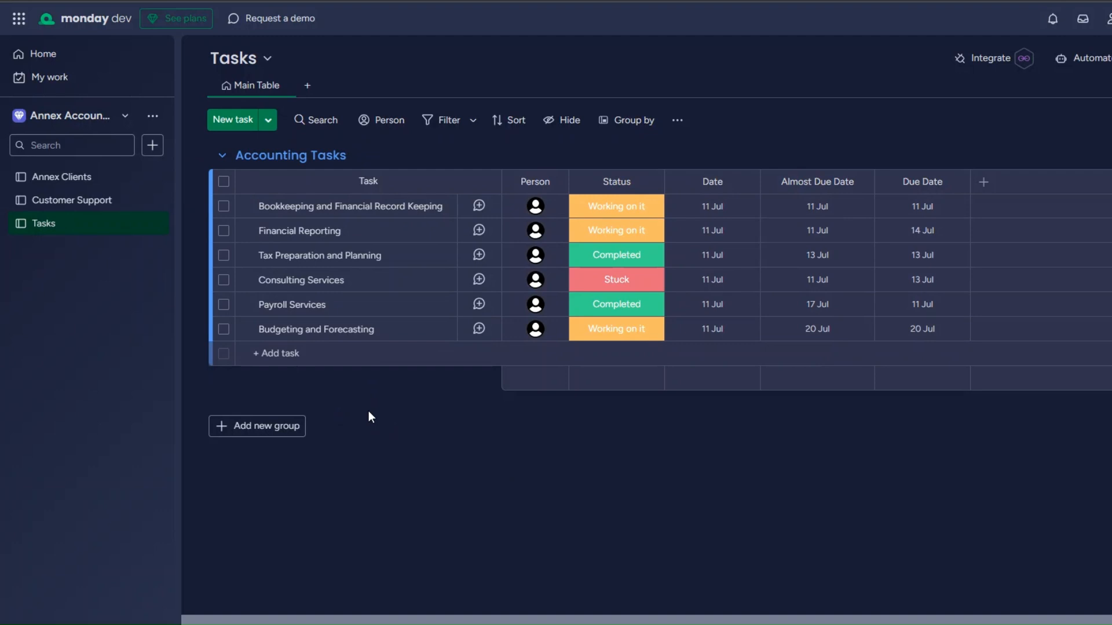
View the available status options for the Bookkeeping and Financial Record Keeping task, leaving its status as is.
left_click(615, 208)
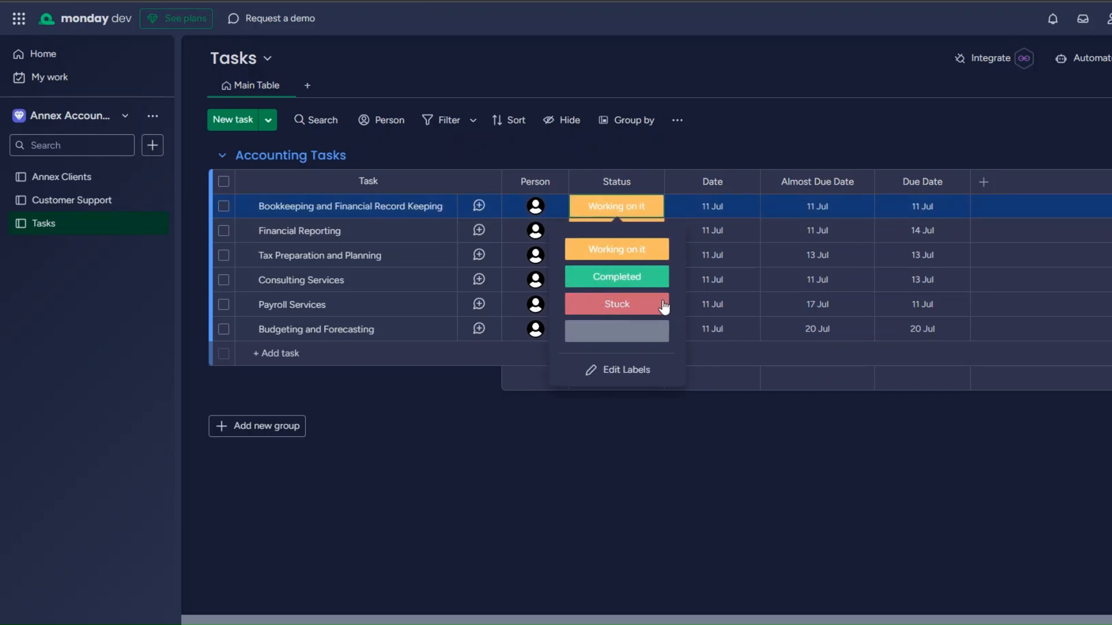
left_click(598, 153)
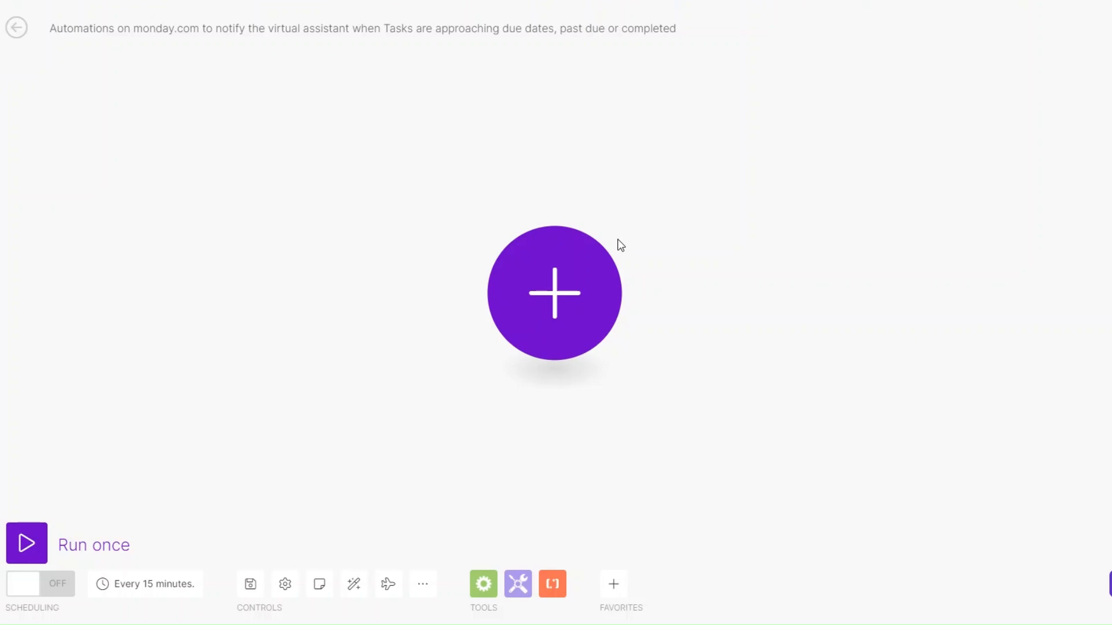
In the Make scenario, find the Monday modules matching "watch" and add Watch Board's Updates as the trigger.
left_click(519, 294)
left_click(695, 191)
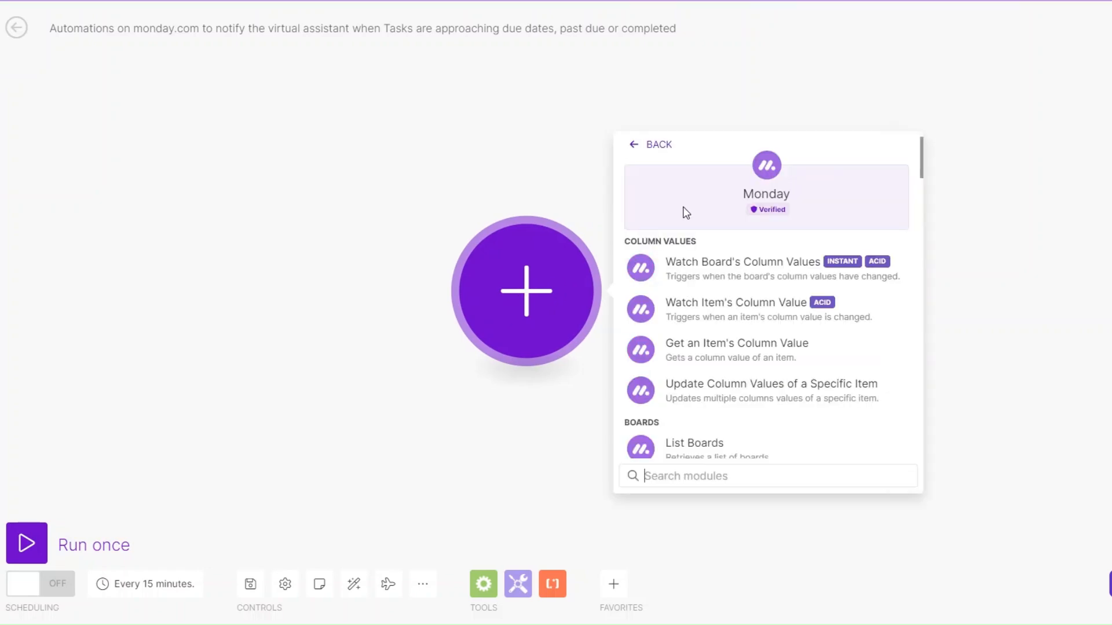
scroll(710, 295, "down", 5)
scroll(710, 296, "down", 4)
left_click(707, 479)
type("watch")
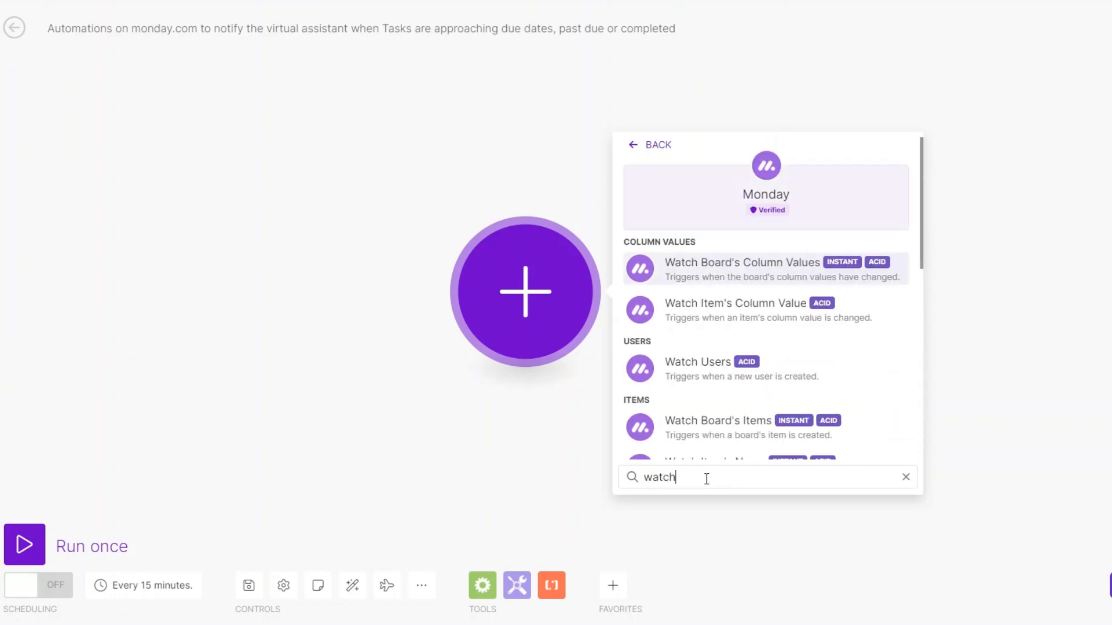
scroll(710, 350, "down", 5)
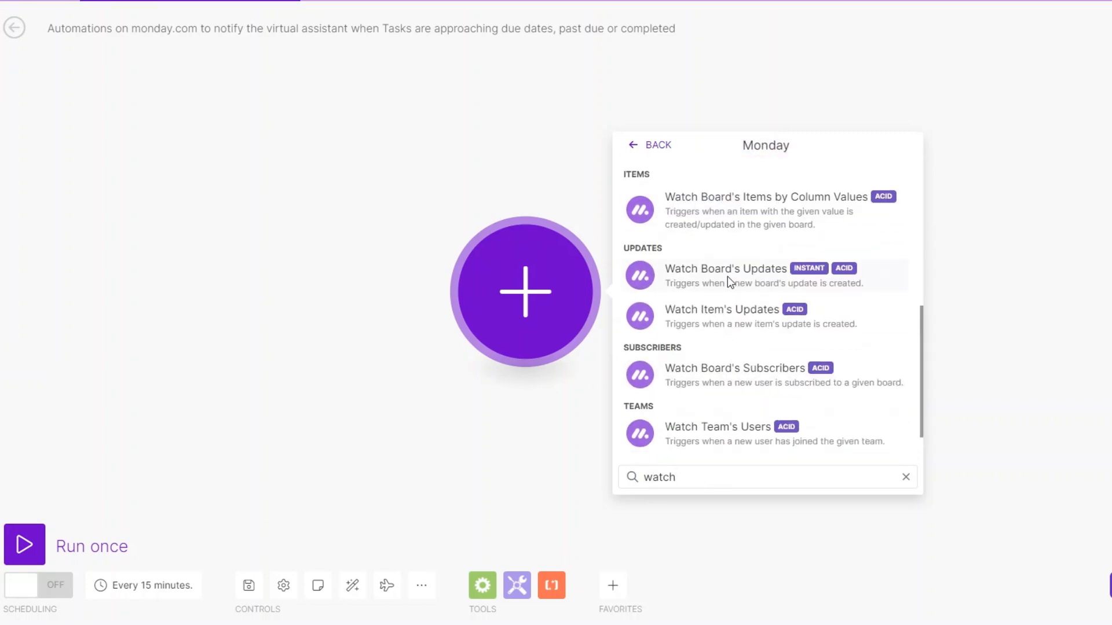
left_click(729, 284)
Start a new webhook for the Monday trigger and name it "Client Project Reminder webhook".
left_click(370, 249)
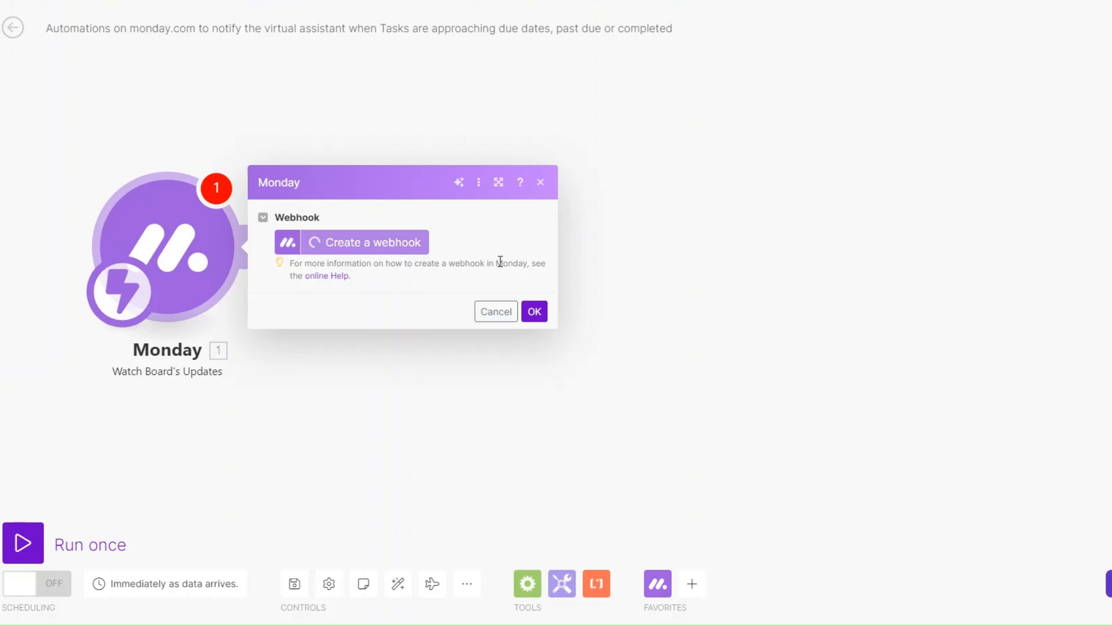
left_click_drag(621, 121, 450, 127)
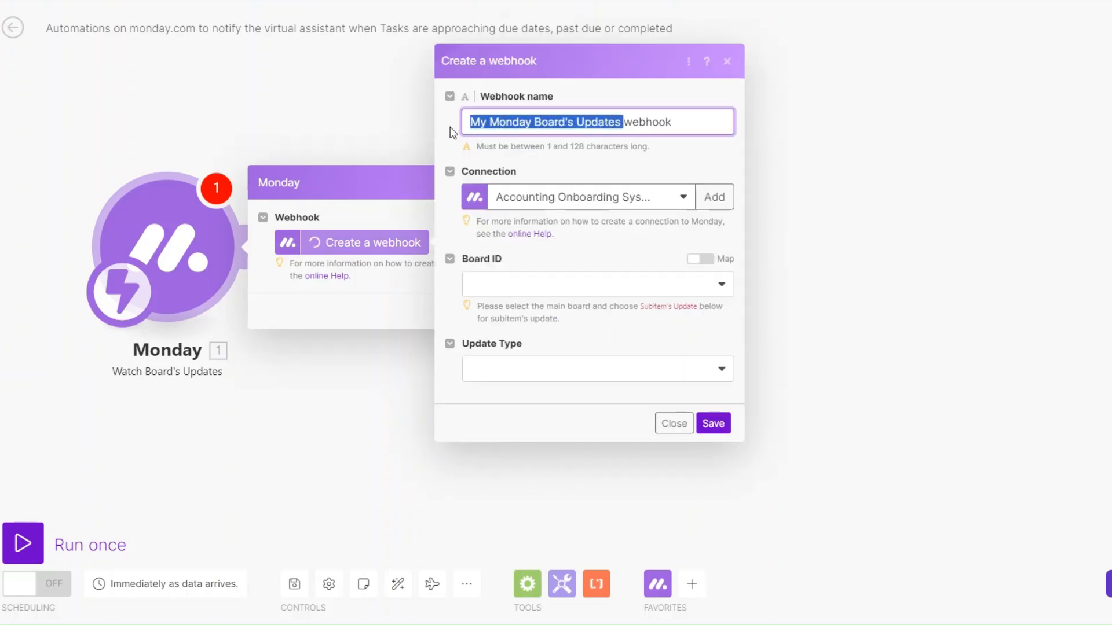
type("Client Project Reminder")
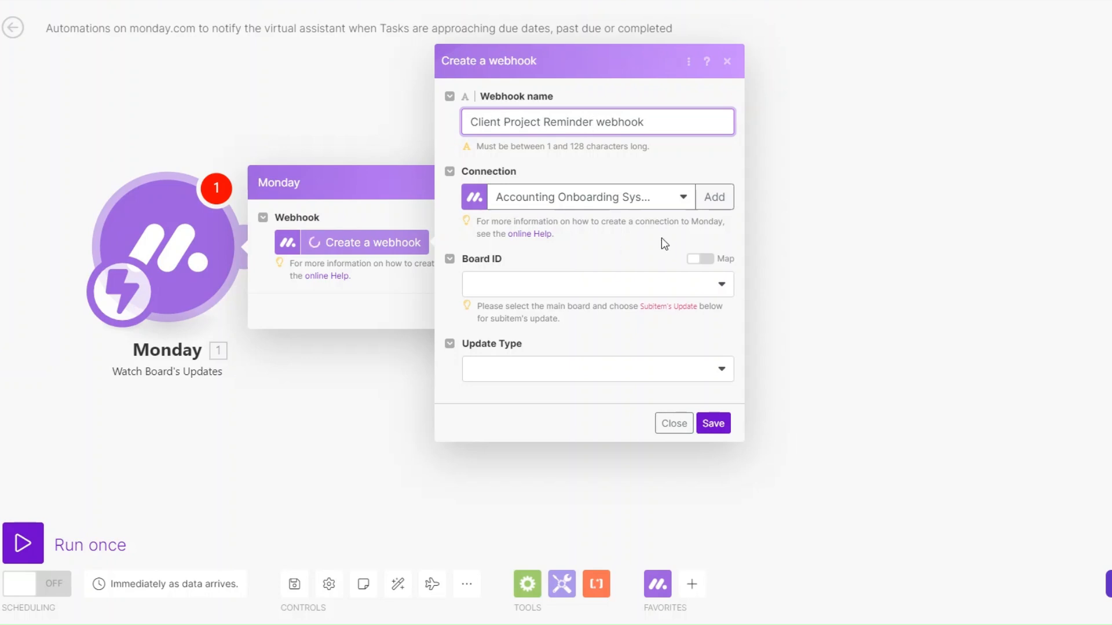
Add a Monday connection to the webhook, pasting the personal API token copied from monday.com's administration settings as the API key.
left_click(714, 197)
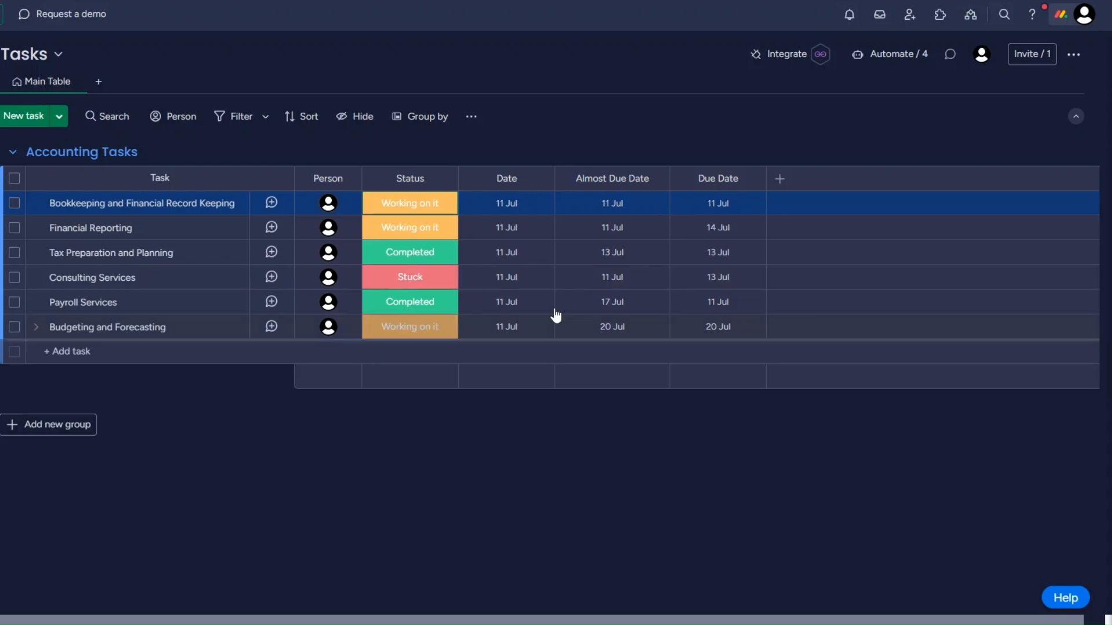
left_click(1066, 18)
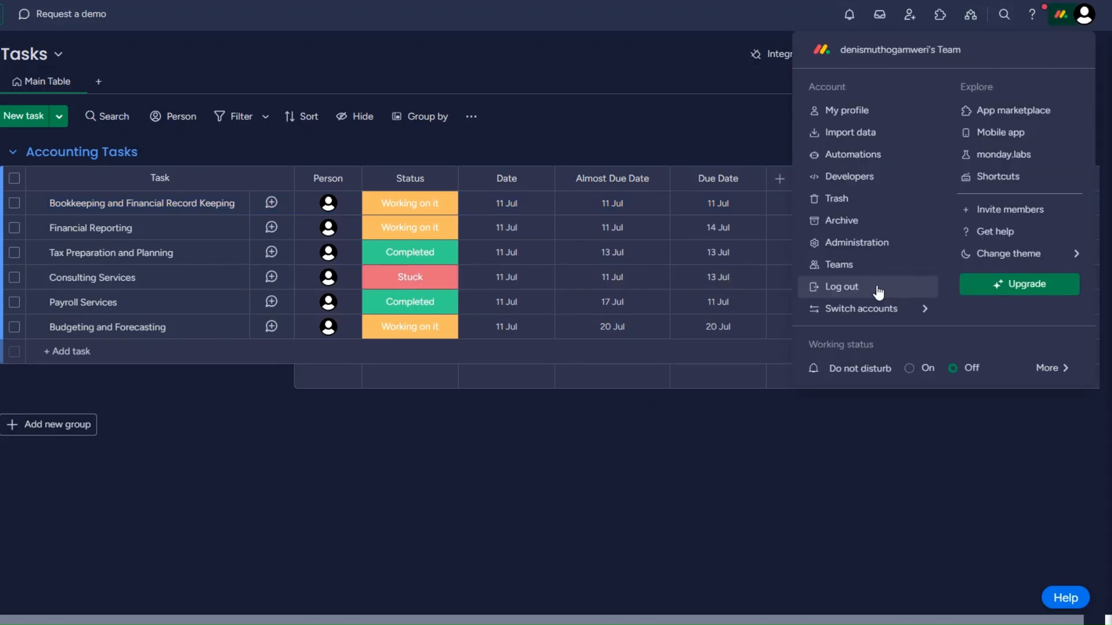
left_click(859, 244)
left_click(81, 205)
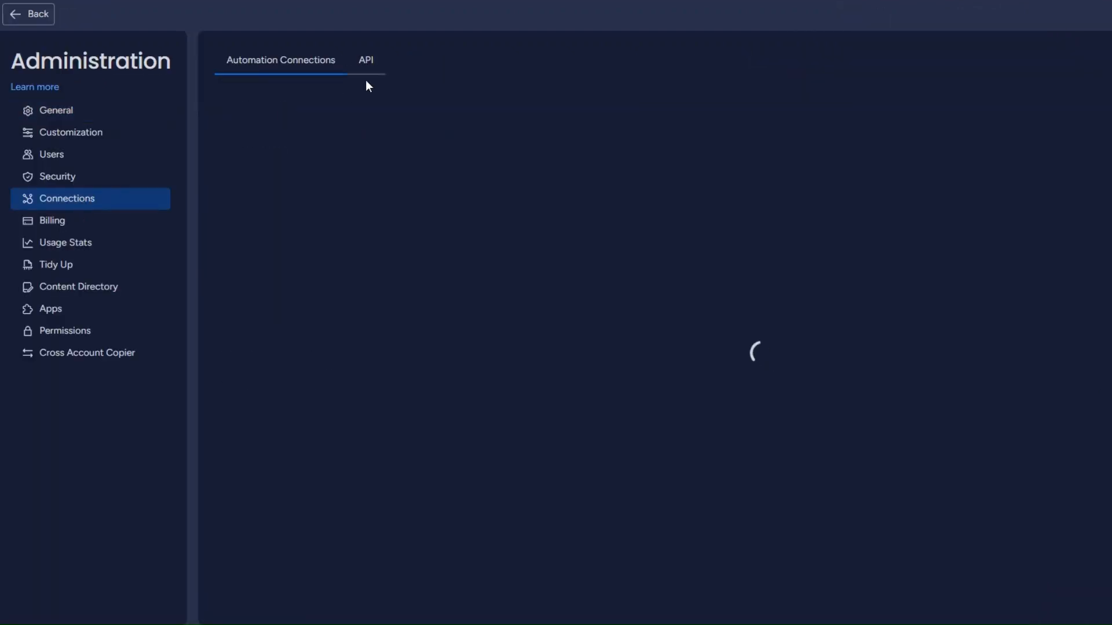
left_click(370, 64)
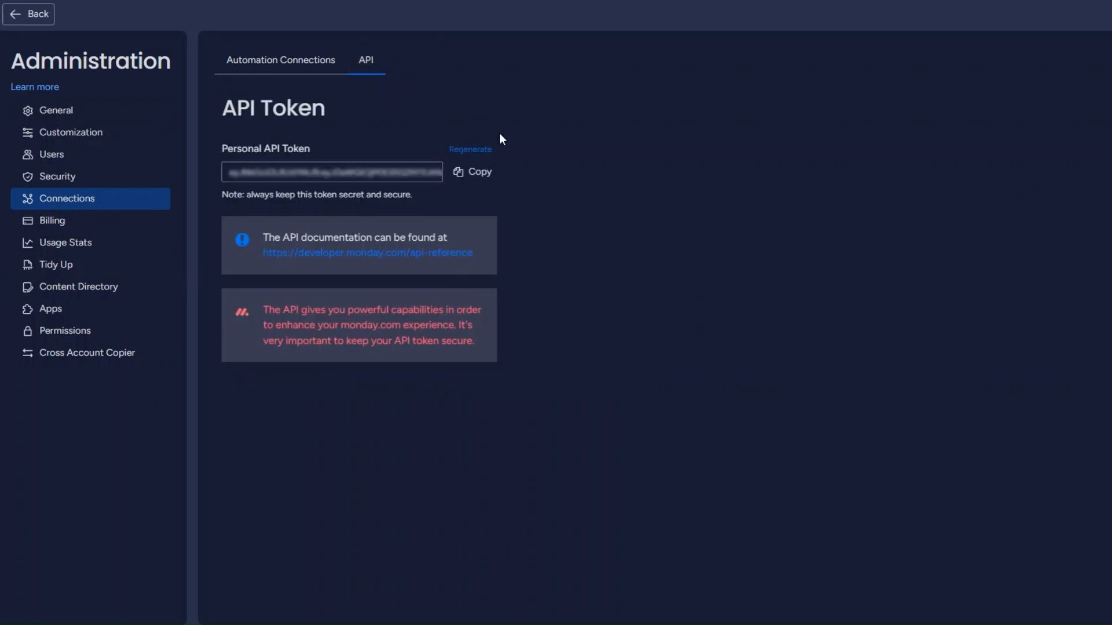
left_click(473, 173)
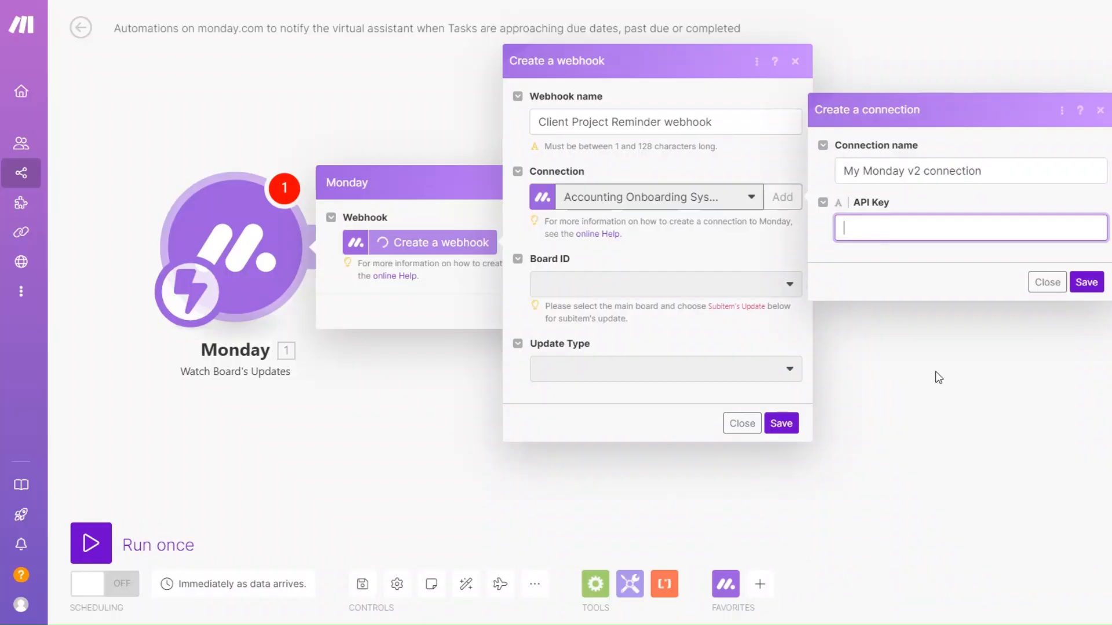
key("ctrl+v")
left_click(1086, 282)
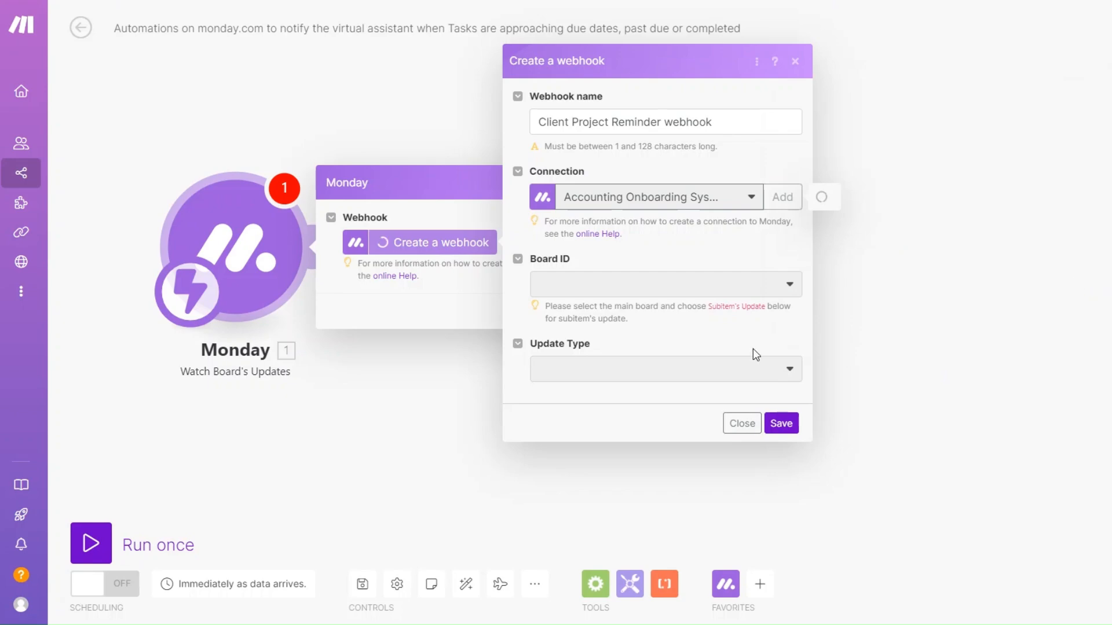
Set the webhook's board to Tasks and its update type to Item's Update, and save it.
left_click(612, 288)
left_click(602, 572)
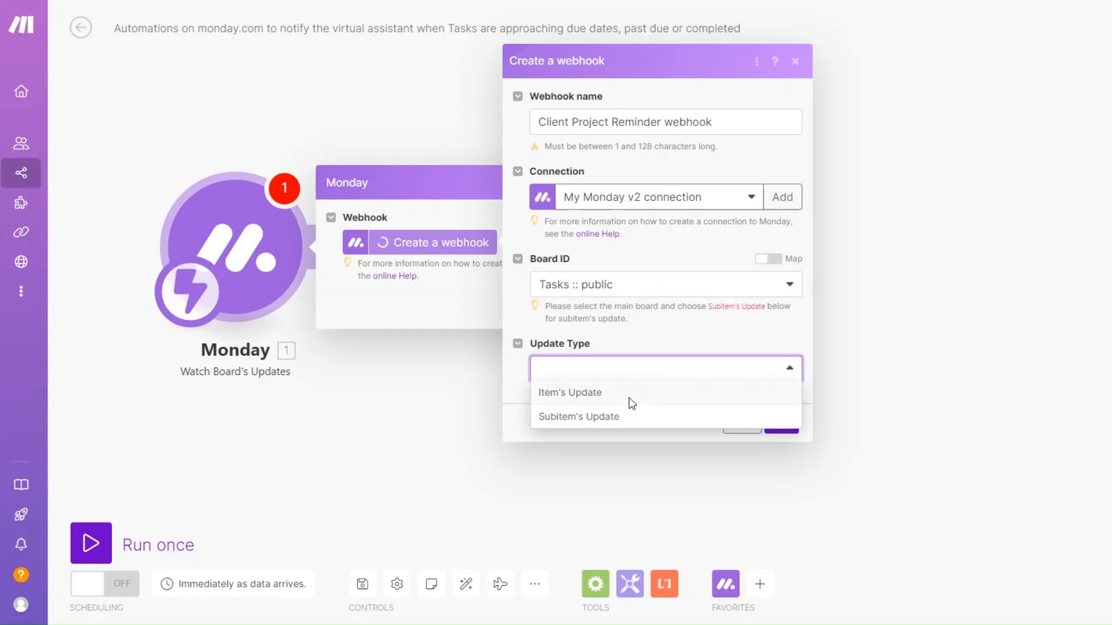
left_click(630, 399)
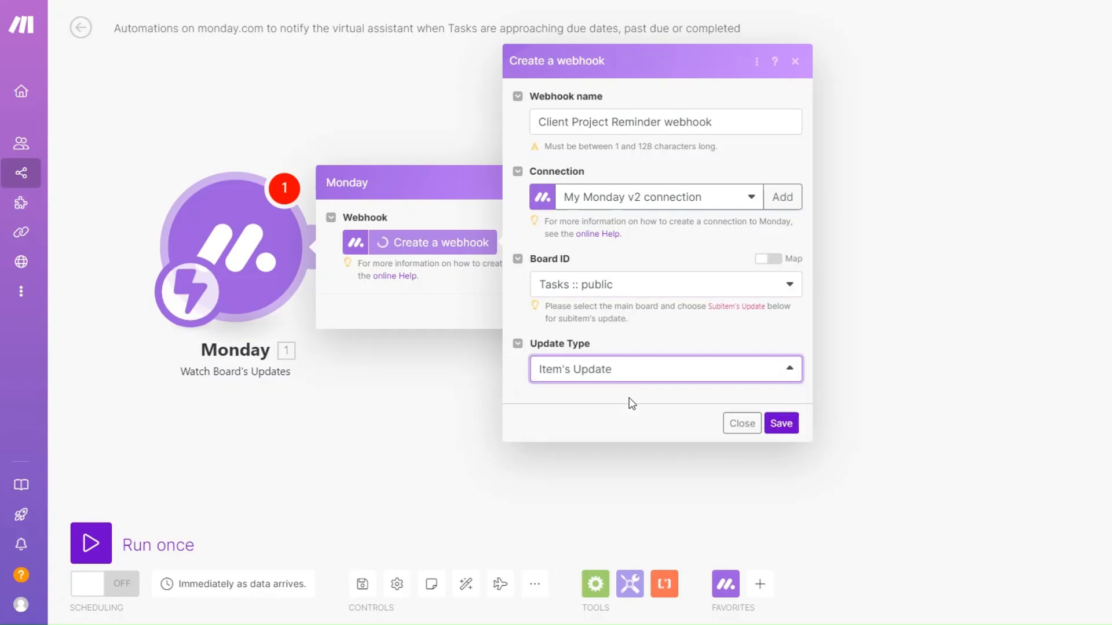
left_click(782, 424)
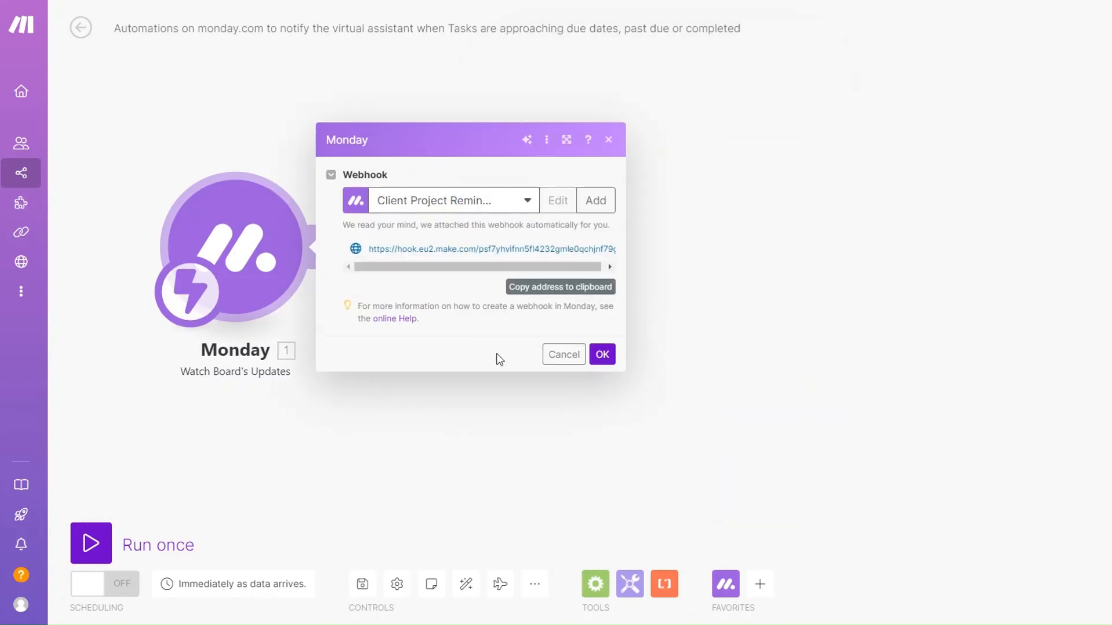
Copy the webhook address and, in monday.com, add the "When any column changes, send a webhook" integration to the Tasks board.
left_click(588, 288)
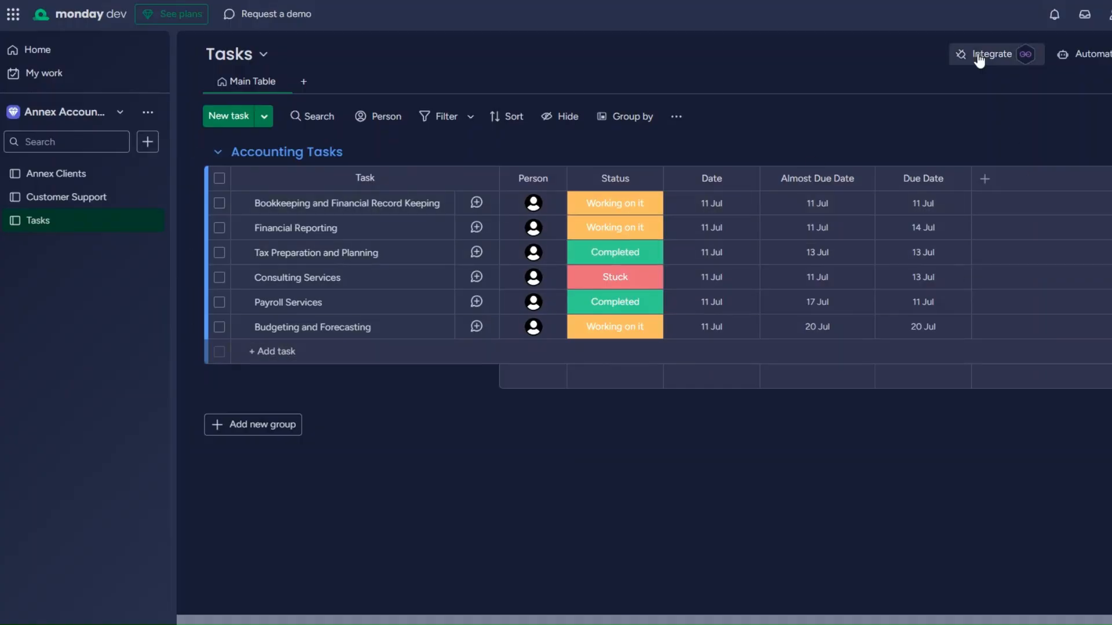
left_click(979, 55)
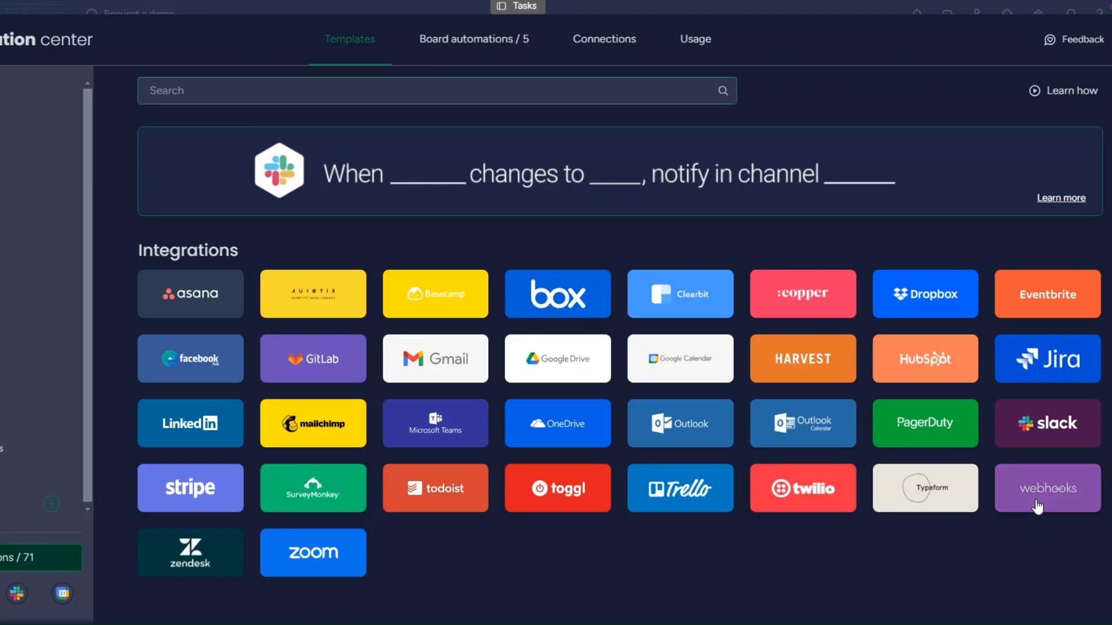
left_click(1081, 494)
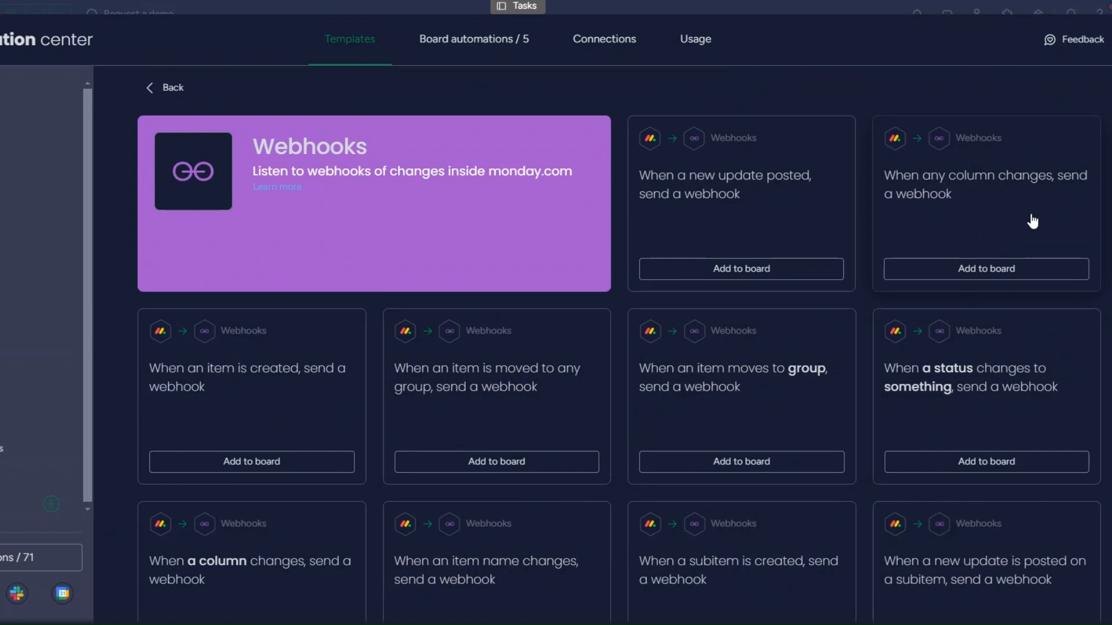
left_click(992, 275)
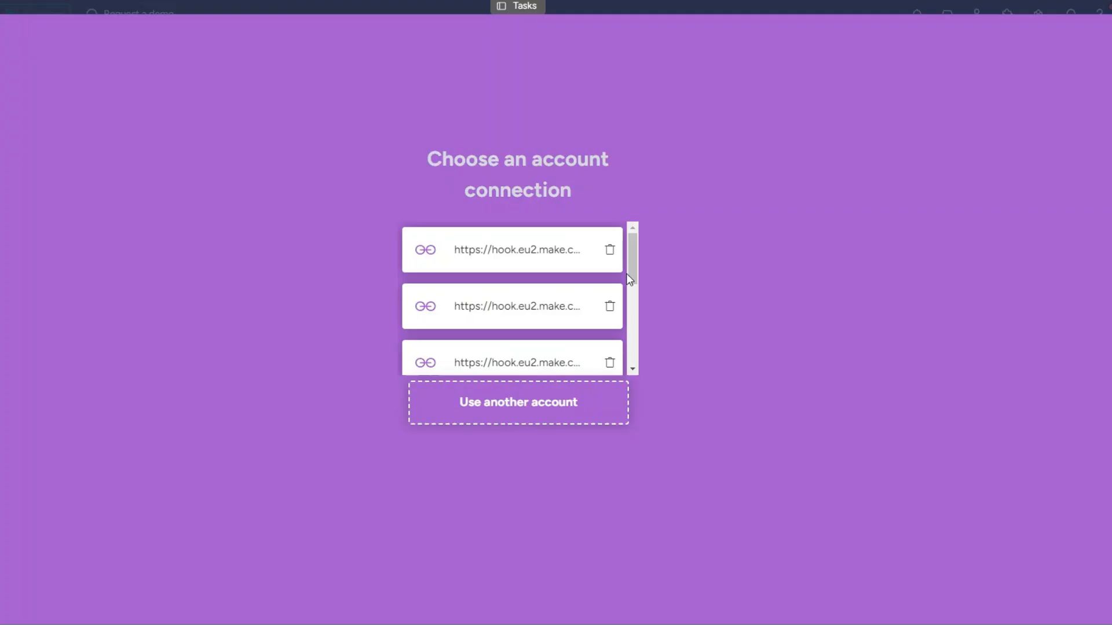
Connect the integration through another account, using the copied Make webhook URL.
left_click(507, 409)
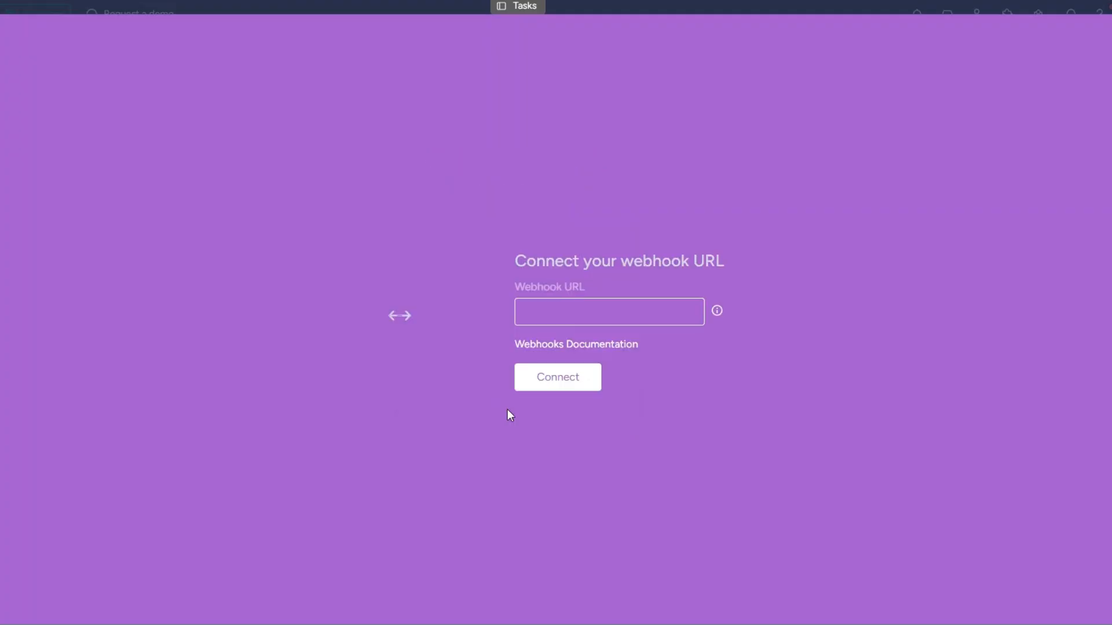
left_click(550, 310)
key("ctrl+v")
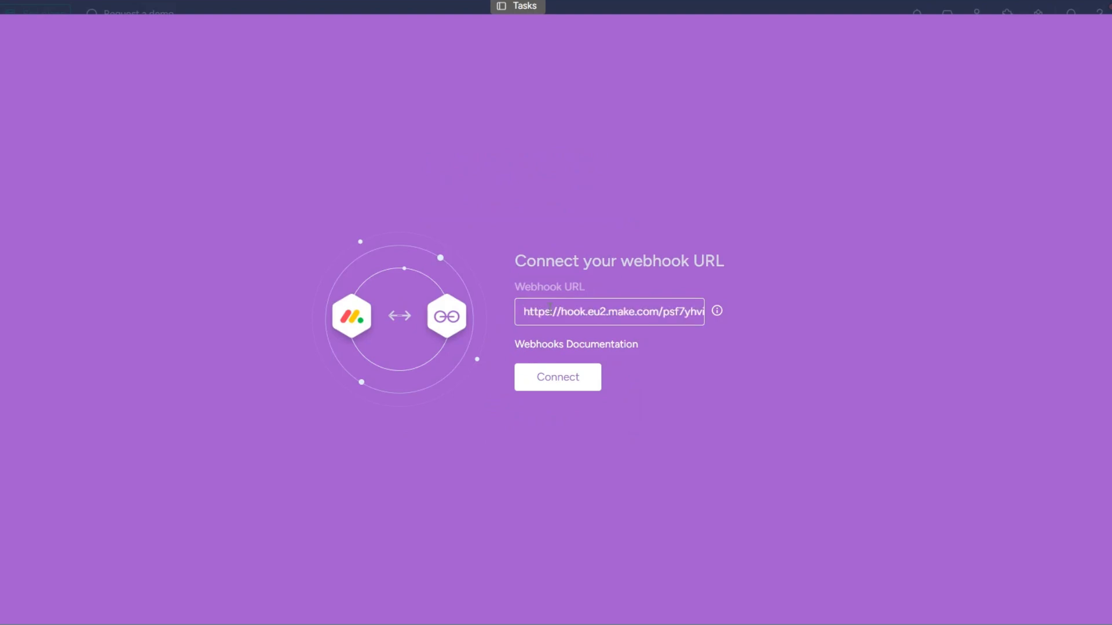
left_click(560, 386)
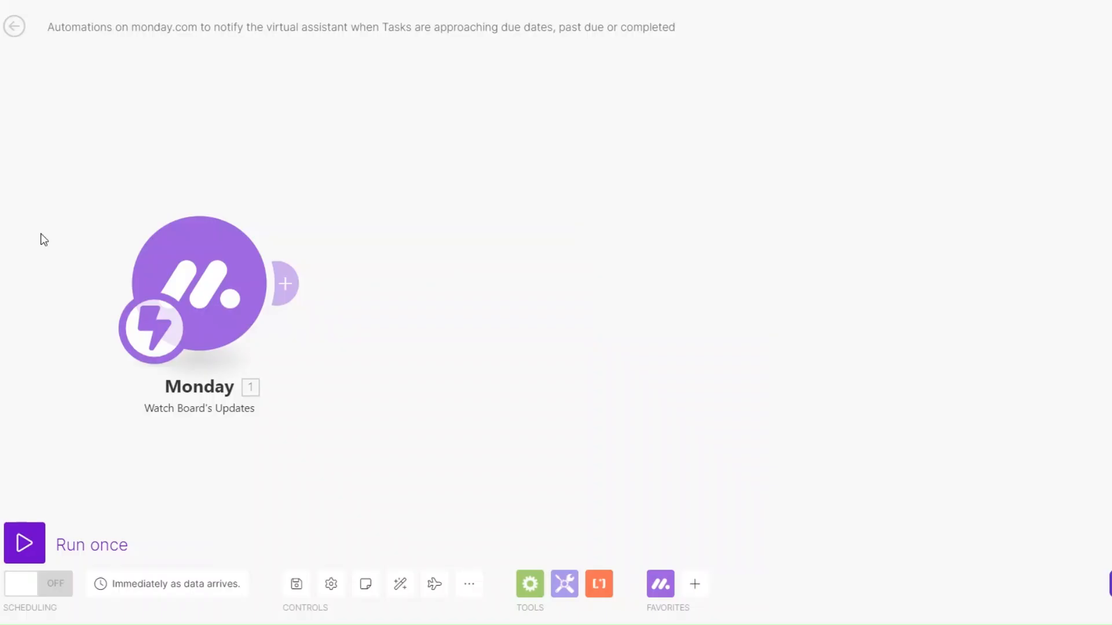
Run only the Watch Board's Updates module and, in monday.com, change the Bookkeeping task's Almost Due Date to 12 Jul.
left_click_drag(216, 307, 306, 303)
right_click(309, 272)
left_click(338, 314)
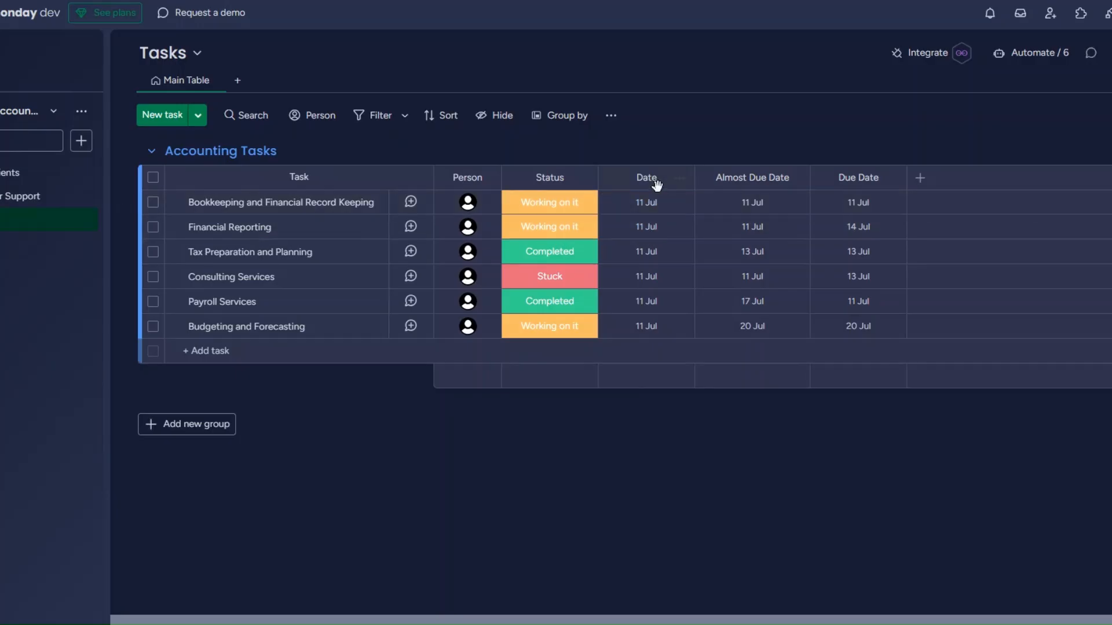
left_click(747, 202)
left_click(779, 358)
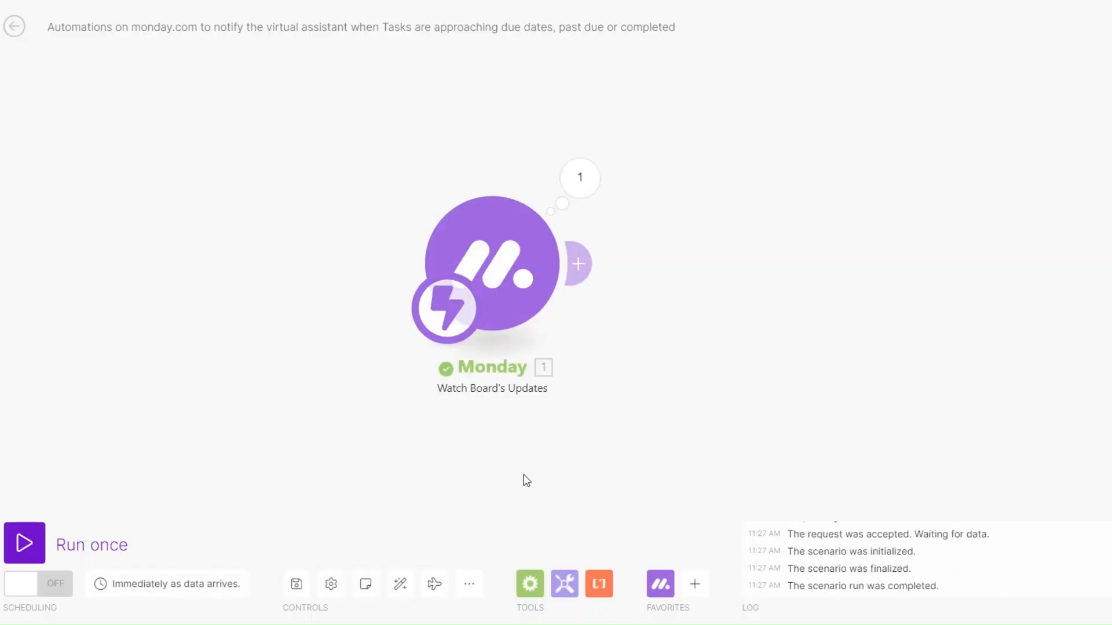
Examine the trigger's output bundle in Make, checking which task name the pulseName field carries.
left_click(580, 179)
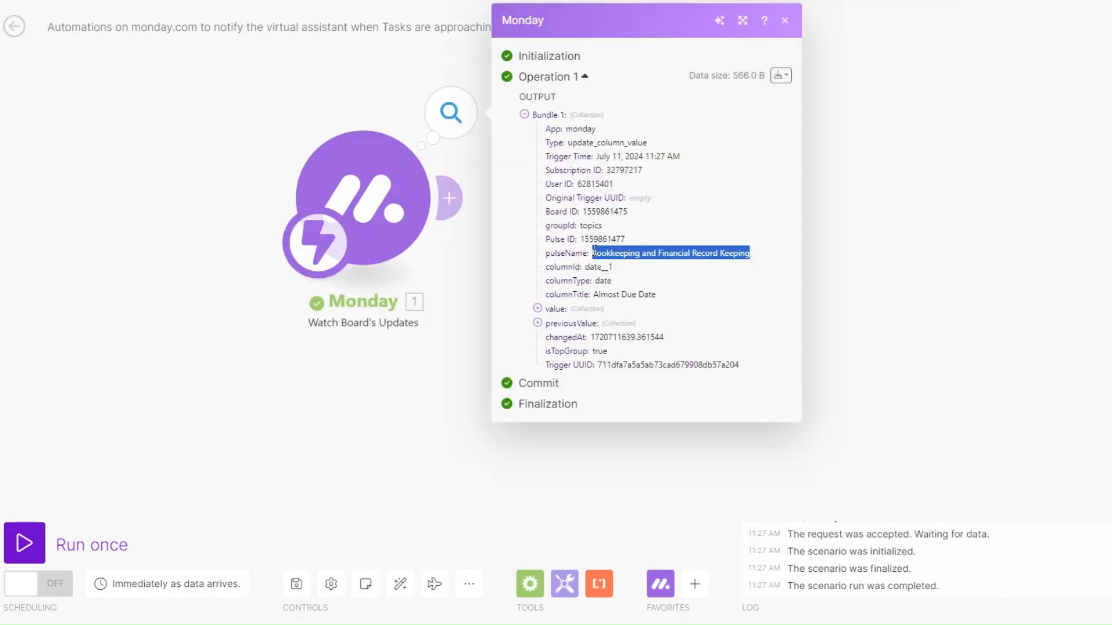
left_click(592, 254)
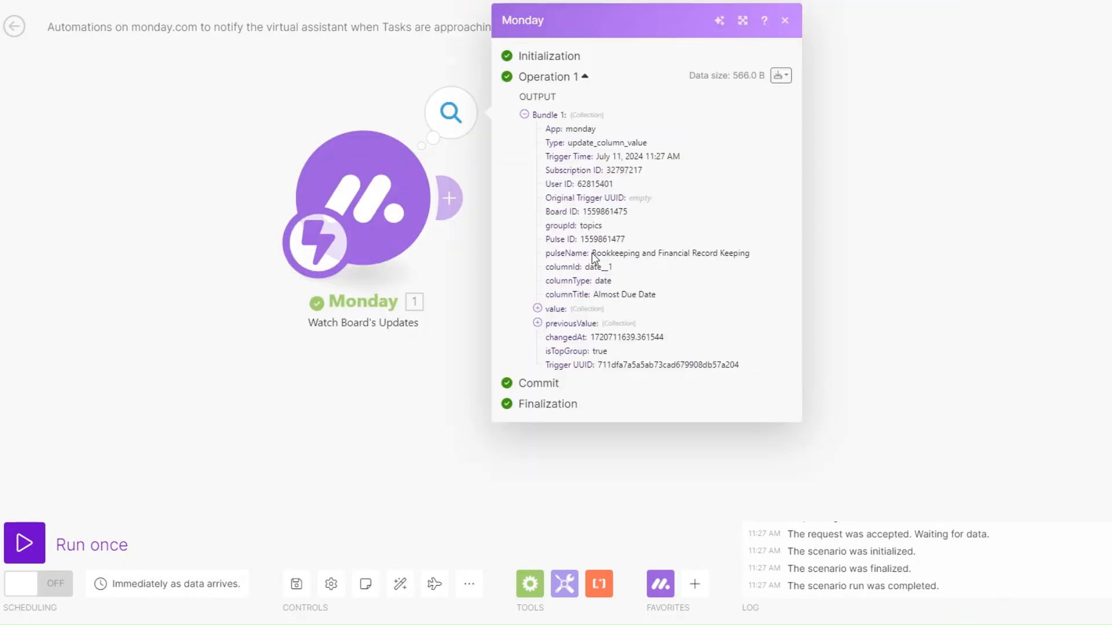
left_click_drag(592, 255, 755, 263)
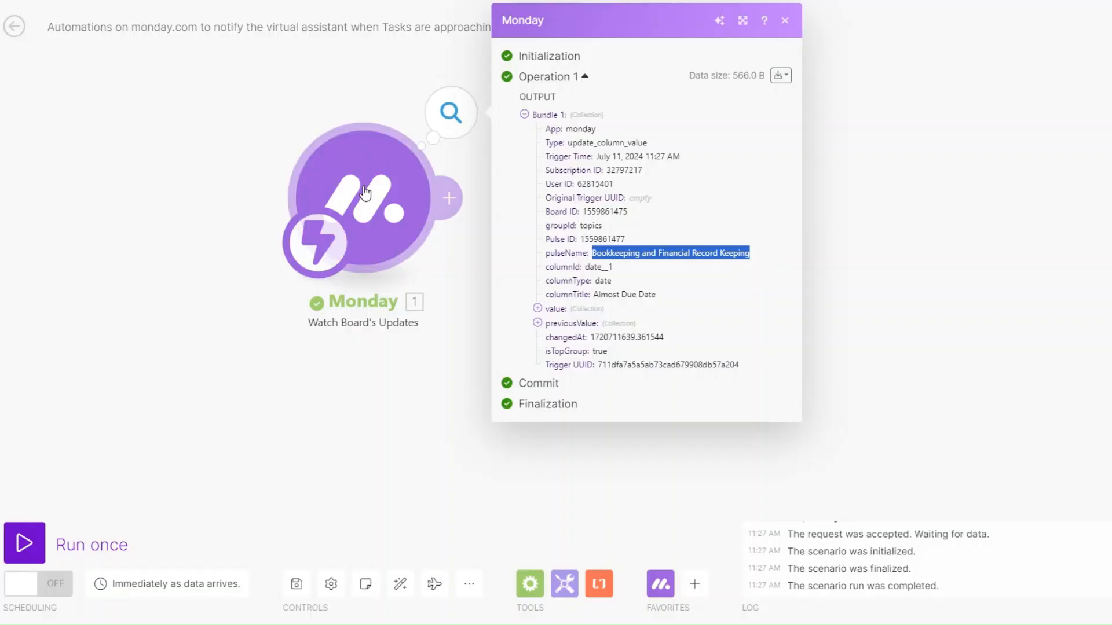
left_click(238, 350)
Add a Monday Get an Item module after the trigger, searching the modules for "get".
left_click(234, 263)
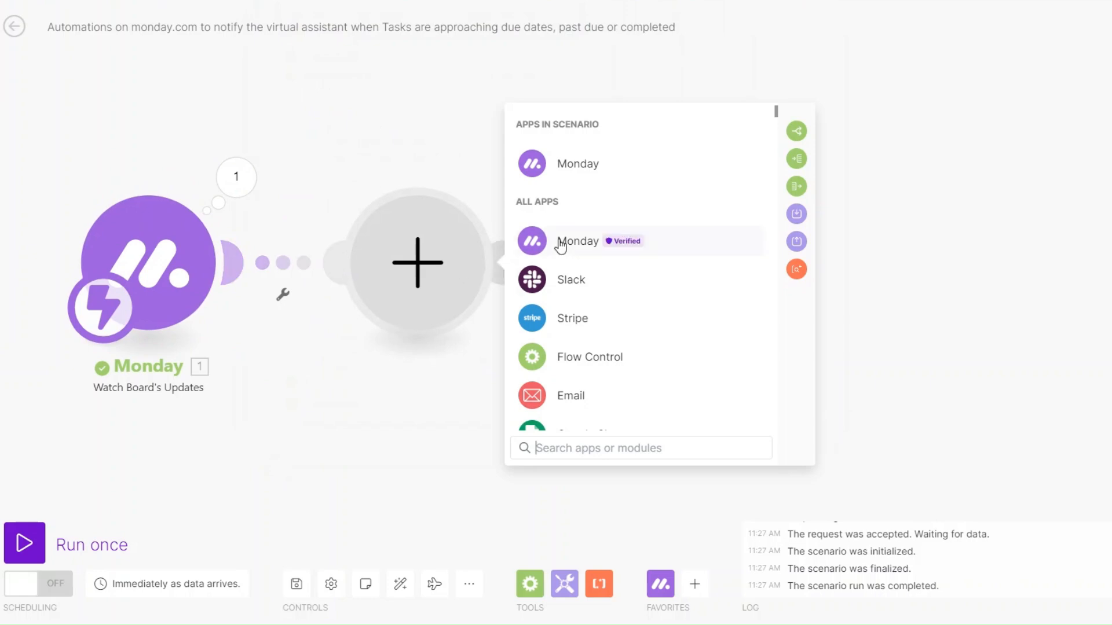
left_click(560, 246)
left_click(595, 448)
type("get")
Map the Get an Item module's ID to the trigger's Pulse ID, choose the Tasks board, and confirm the settings.
left_click(586, 169)
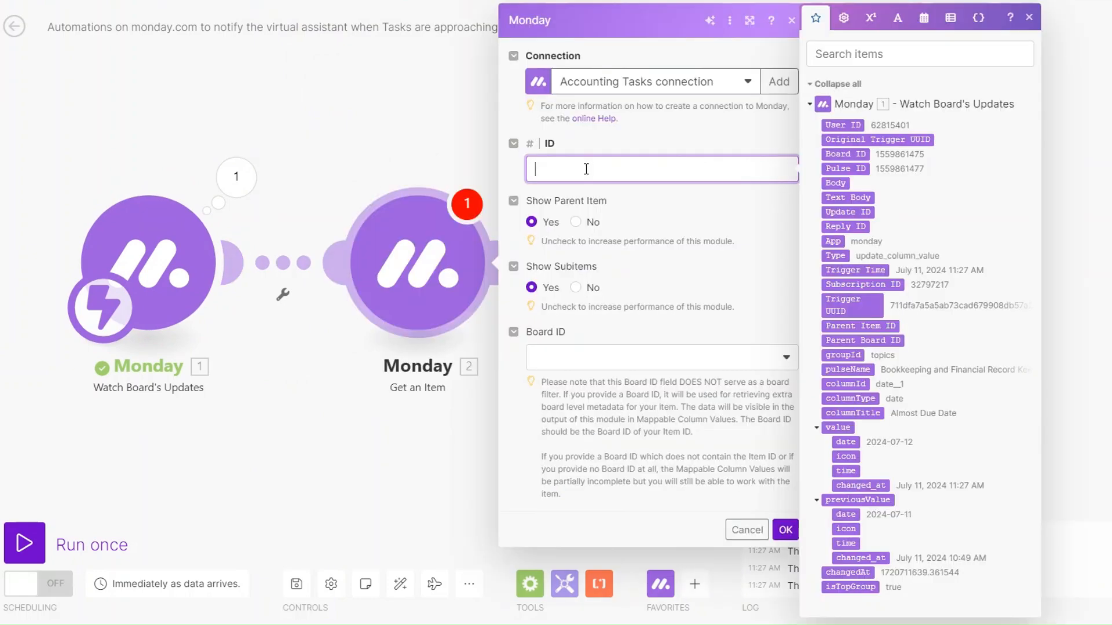
left_click(845, 169)
left_click(636, 358)
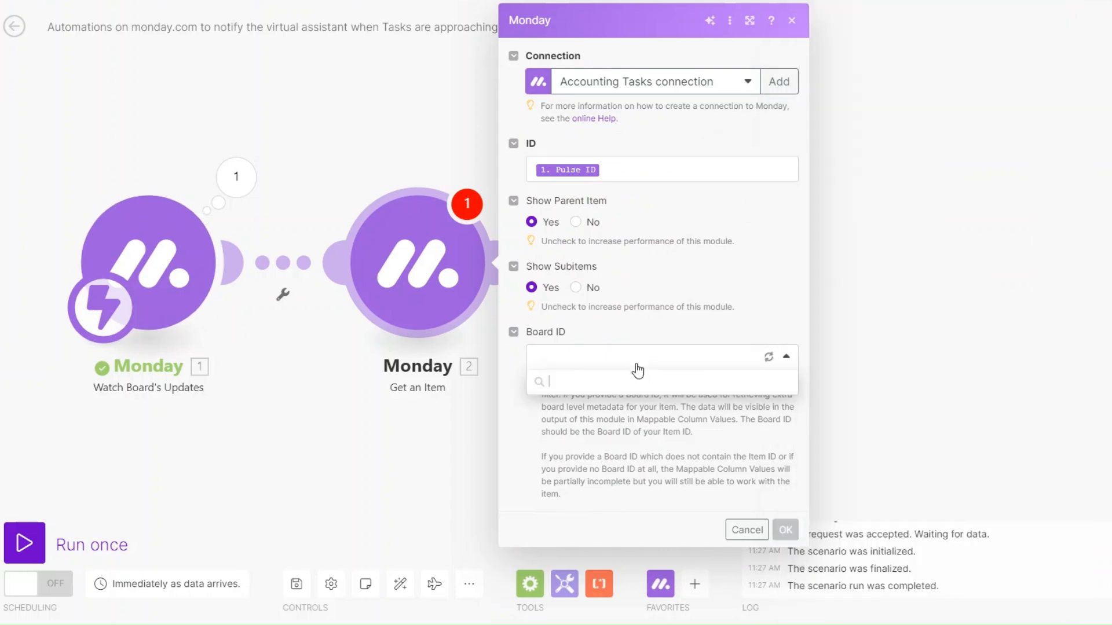
left_click(785, 530)
left_click_drag(420, 273, 452, 273)
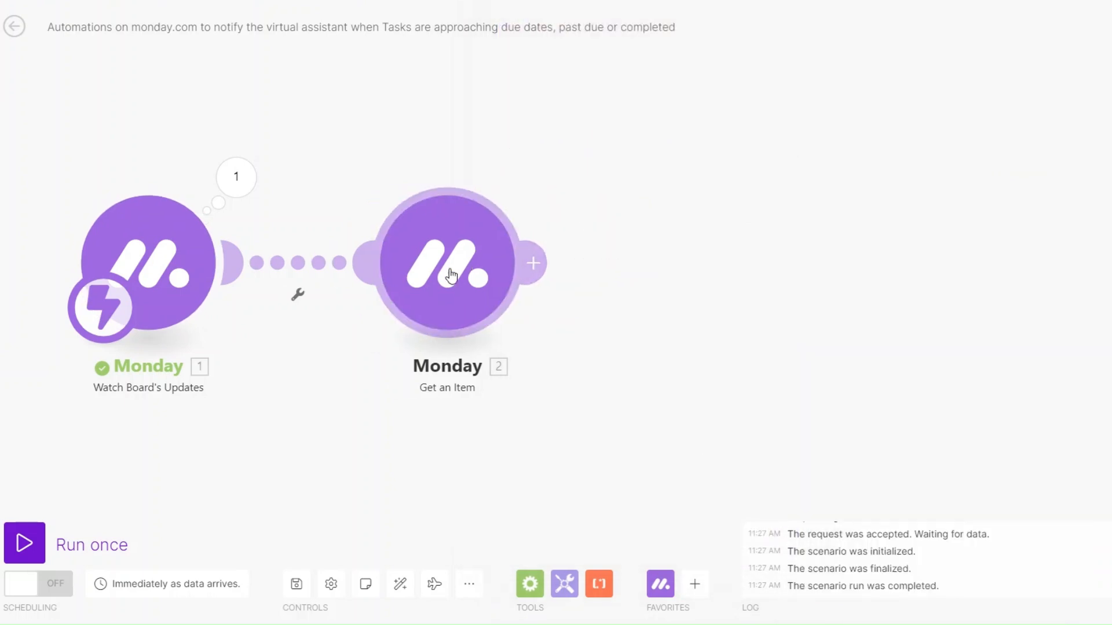
left_click(236, 177)
left_click_drag(366, 241, 428, 245)
left_click(429, 261)
right_click(451, 270)
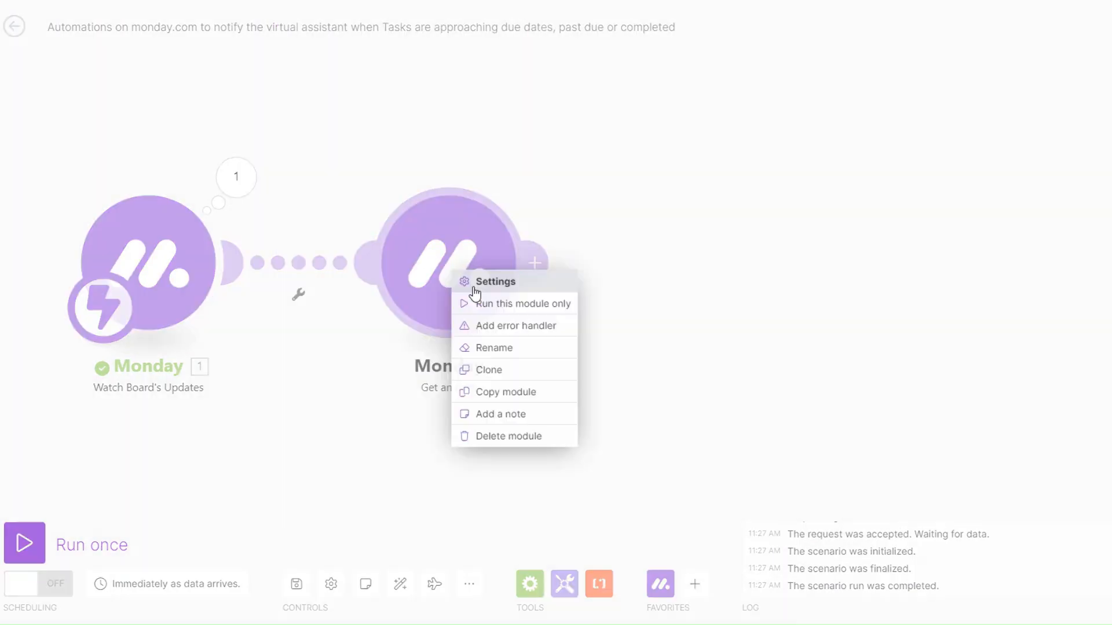
left_click(478, 303)
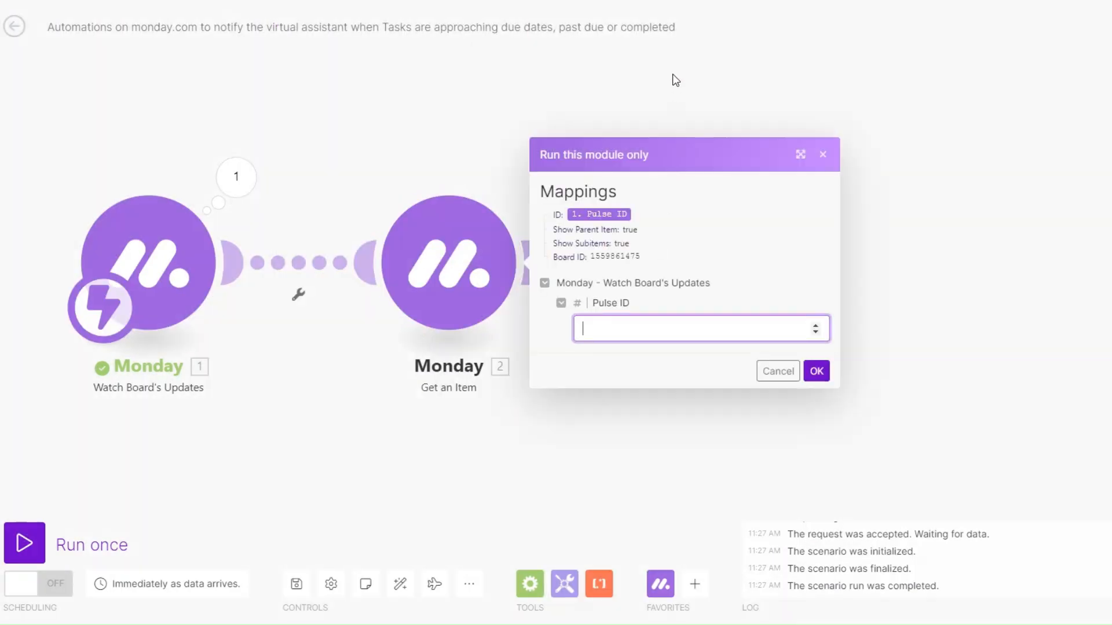
key("ctrl+v")
left_click(816, 371)
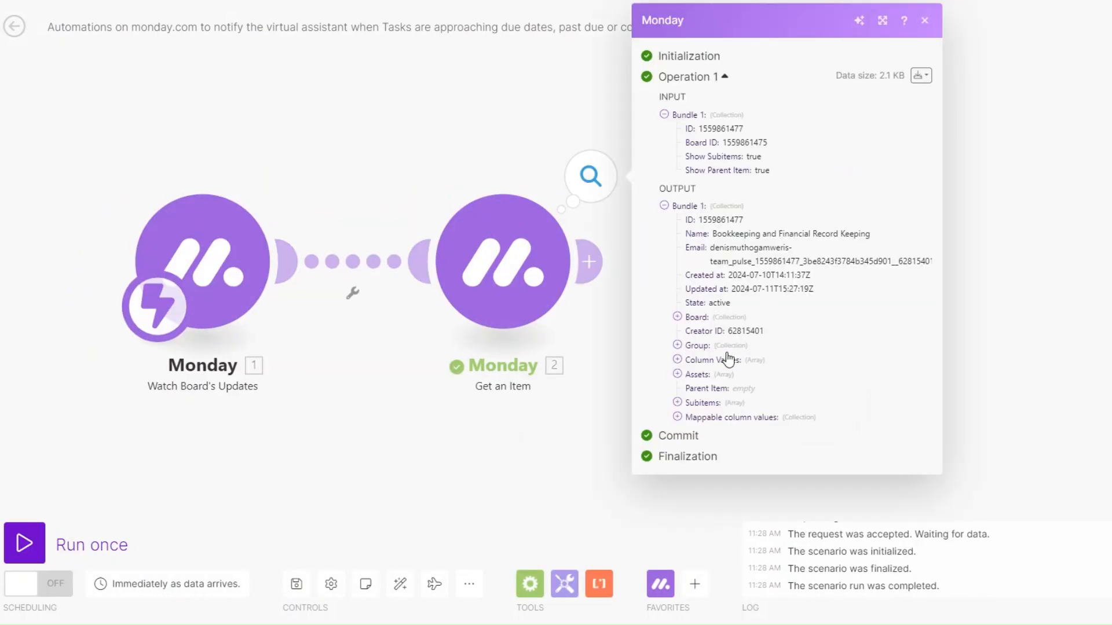
Examine the mappable column values in the Get an Item output, expanding Person, Status, Date, Almost Due Date and Due Date.
left_click(677, 418)
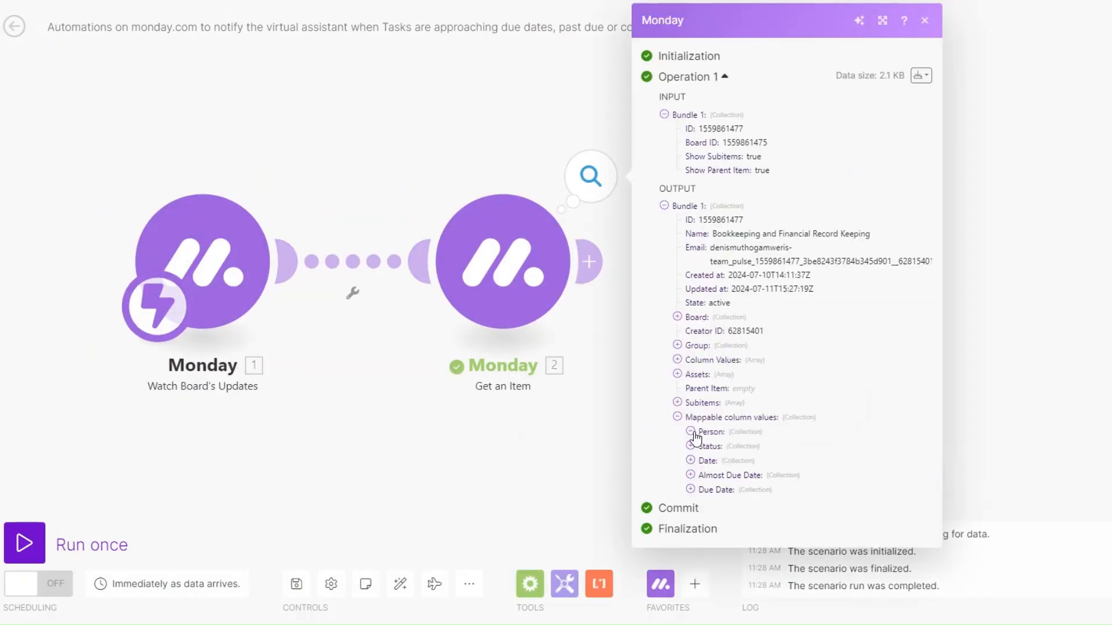
left_click(691, 432)
left_click(690, 475)
scroll(698, 480, "down", 1)
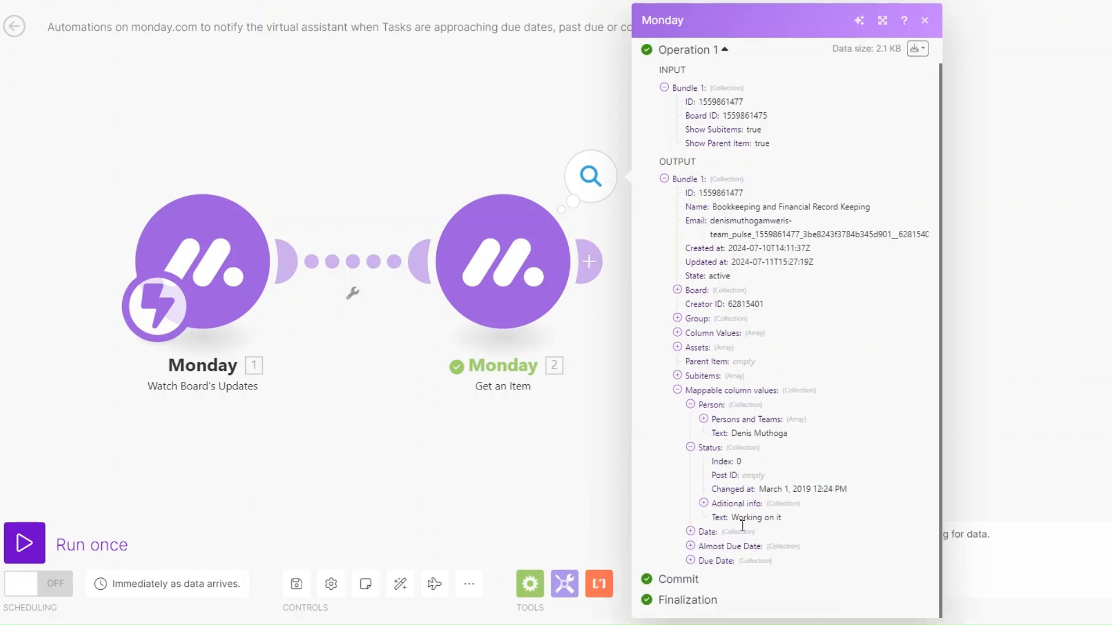
left_click(700, 534)
scroll(762, 515, "down", 1)
left_click(726, 544)
scroll(776, 528, "down", 1)
left_click(691, 561)
scroll(776, 541, "down", 1)
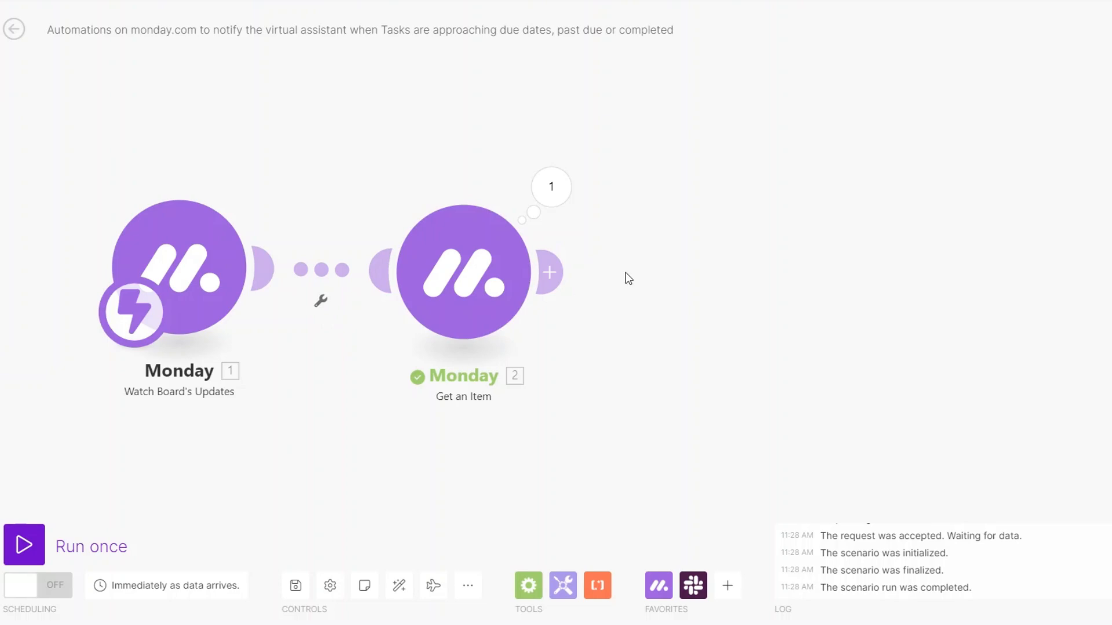
Set up a filter between Watch Board's Updates and Get an Item, labelled "Almost due date?".
left_click(322, 302)
left_click(356, 308)
left_click(322, 306)
left_click(320, 336)
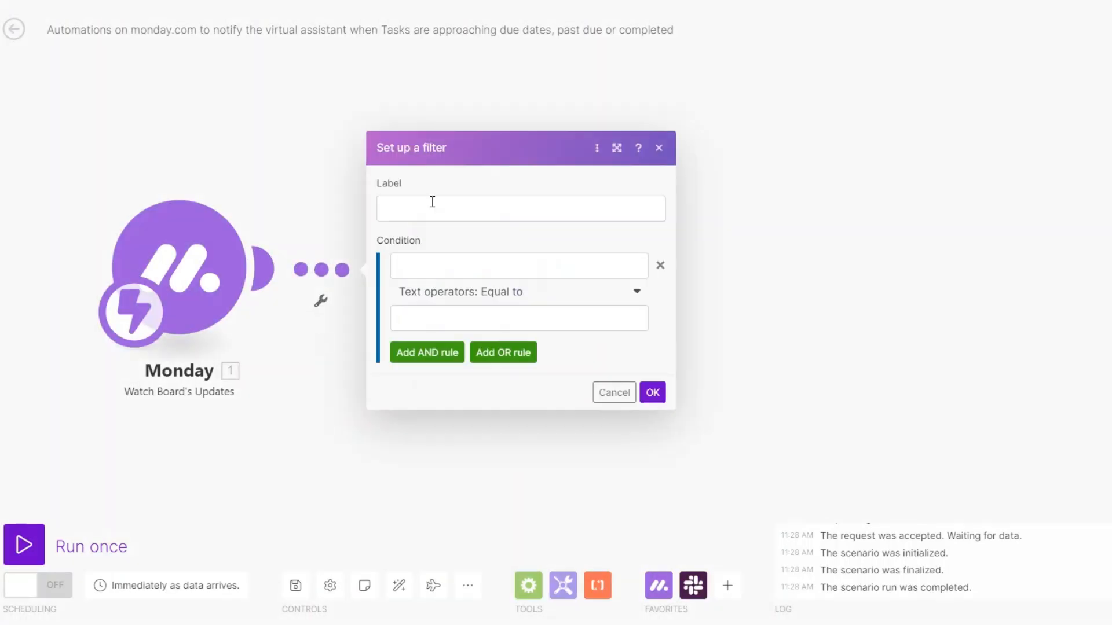
left_click(444, 248)
left_click(431, 208)
type("Al")
left_click(467, 247)
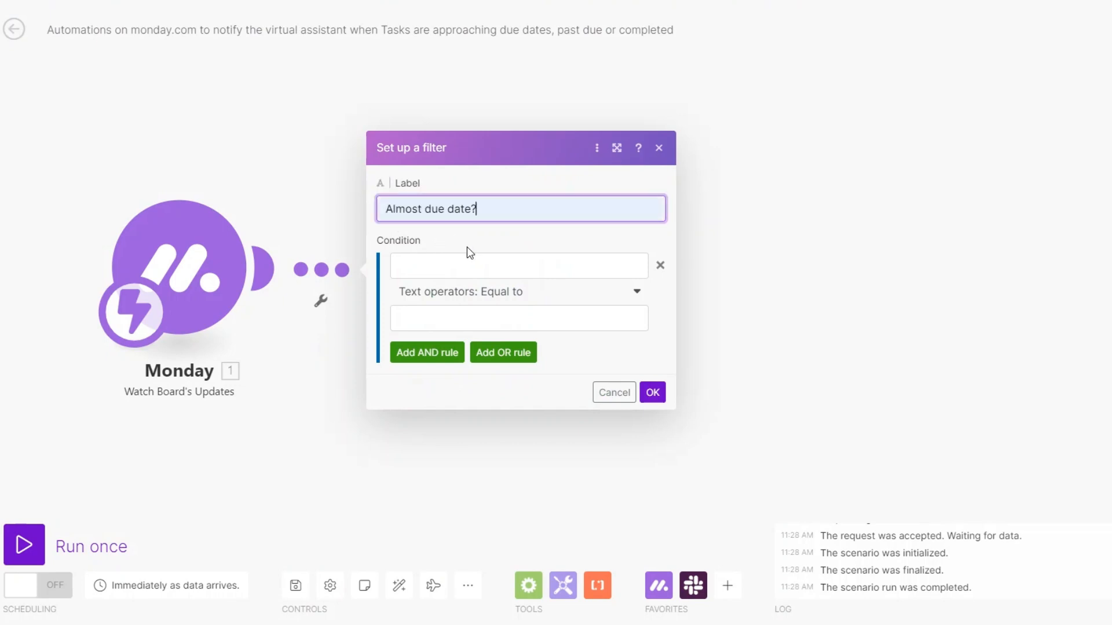
Set the filter condition to the text "Almost due date" equal to the trigger's value: date, and confirm the filter.
left_click(458, 274)
type("Almost due date")
left_click(544, 320)
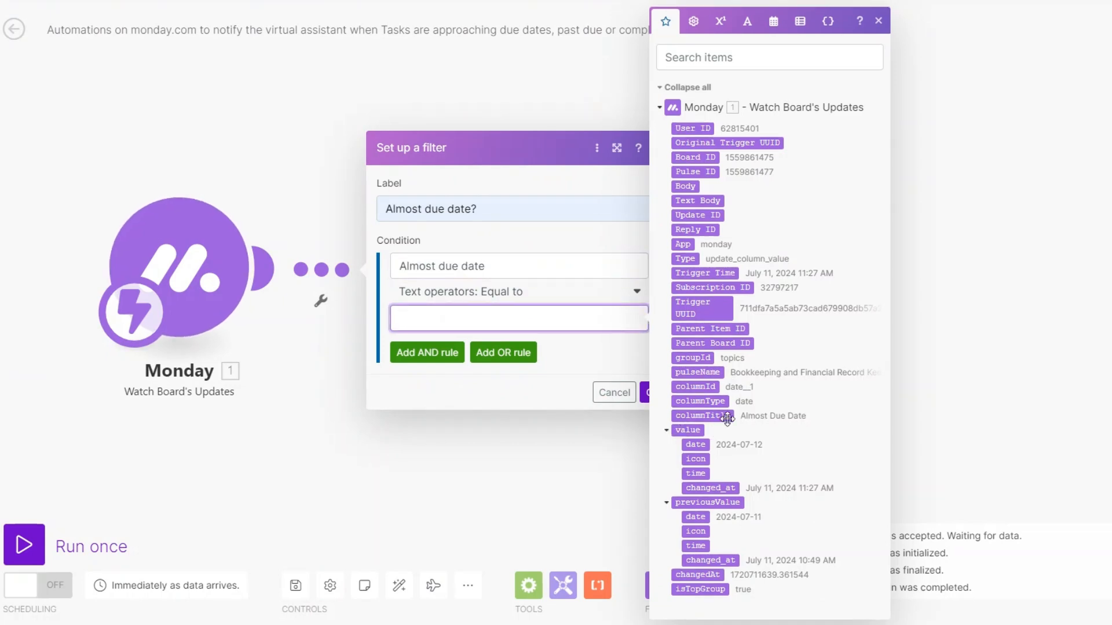
left_click(699, 444)
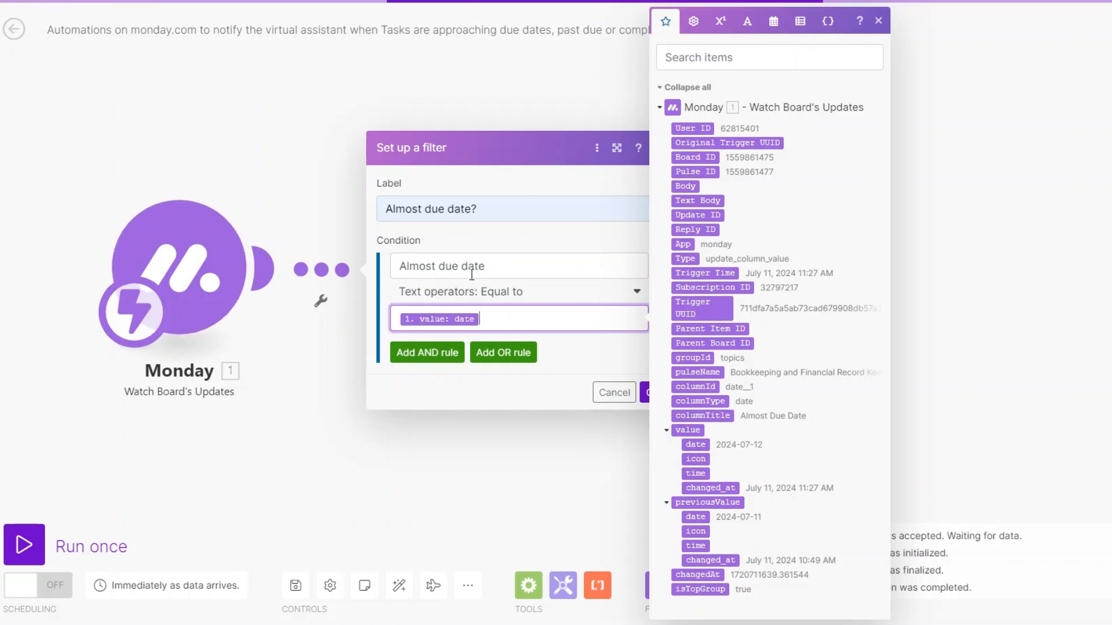
left_click(653, 392)
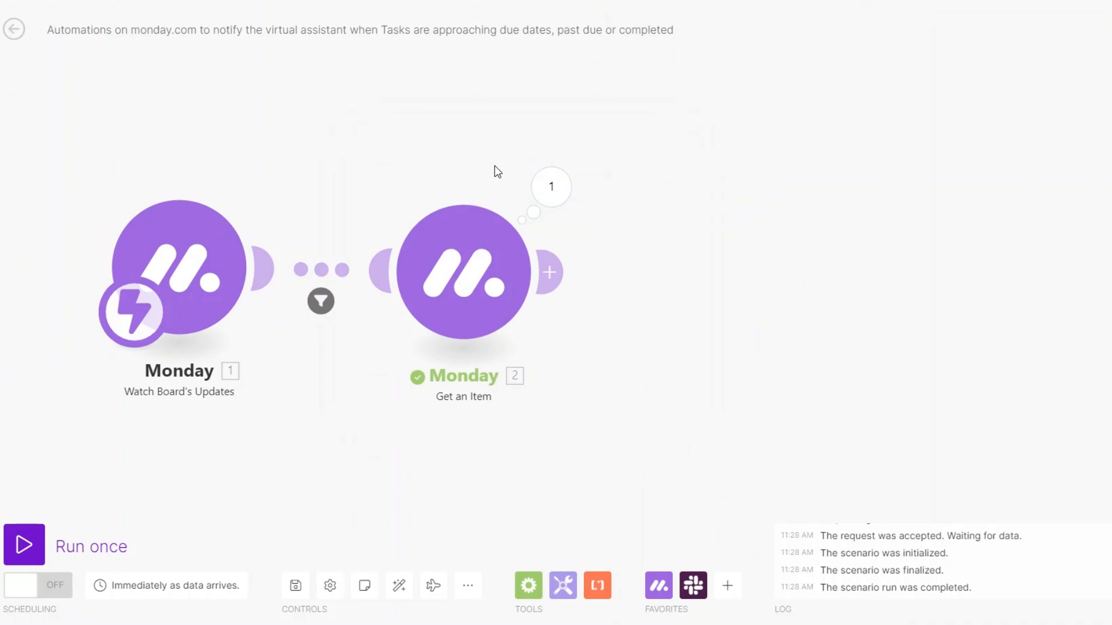
Add a Slack Create a Message module after the Monday Get an Item module.
left_click(562, 267)
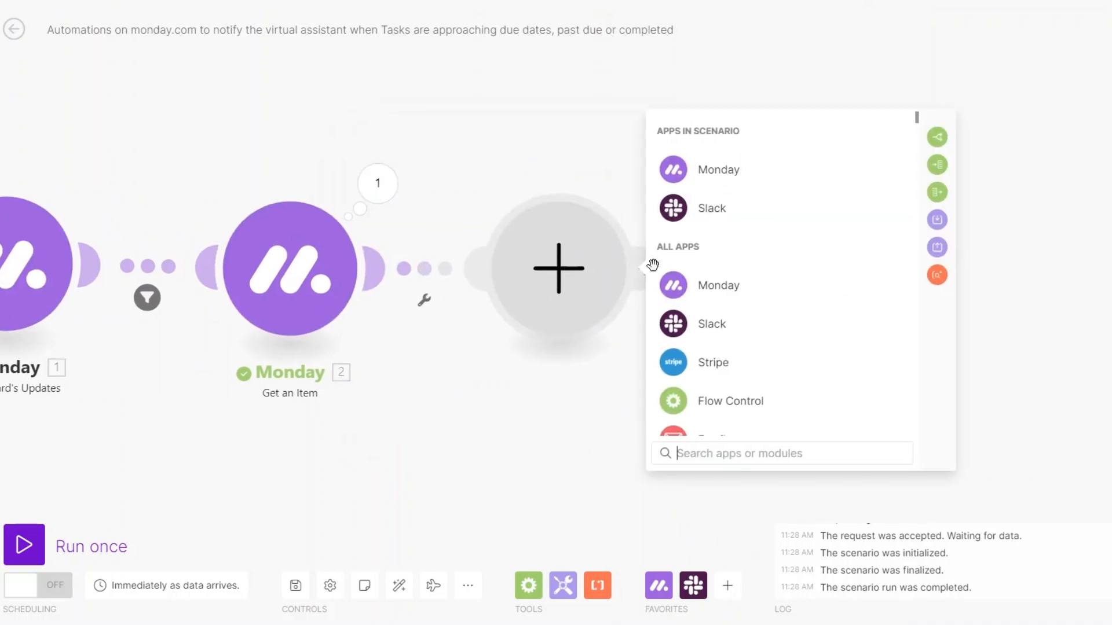
left_click(703, 208)
scroll(728, 416, "down", 2)
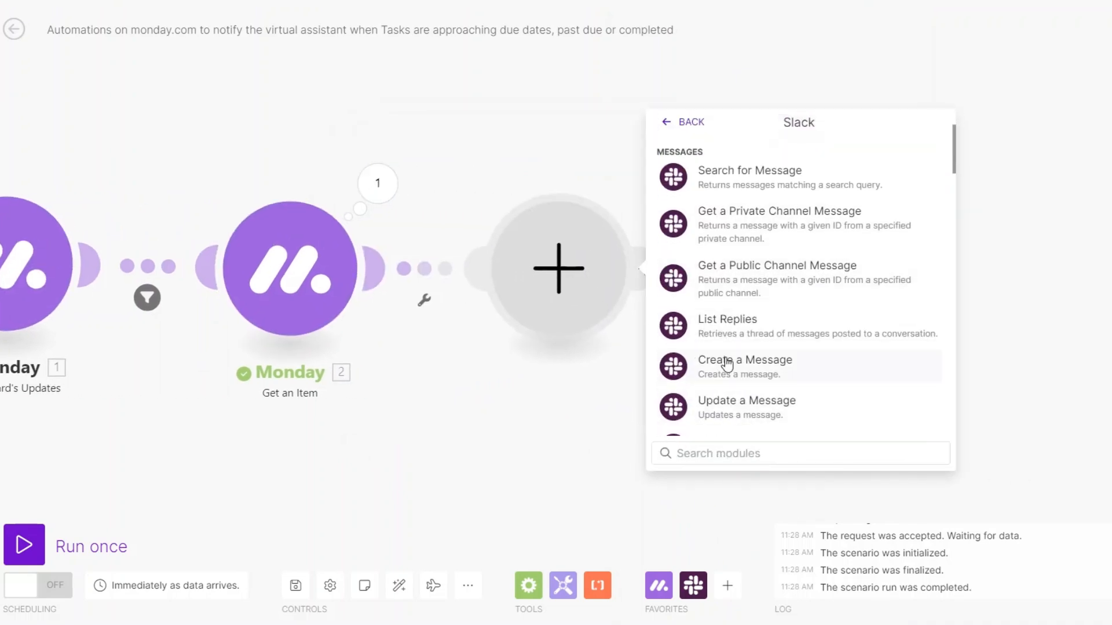
left_click(728, 364)
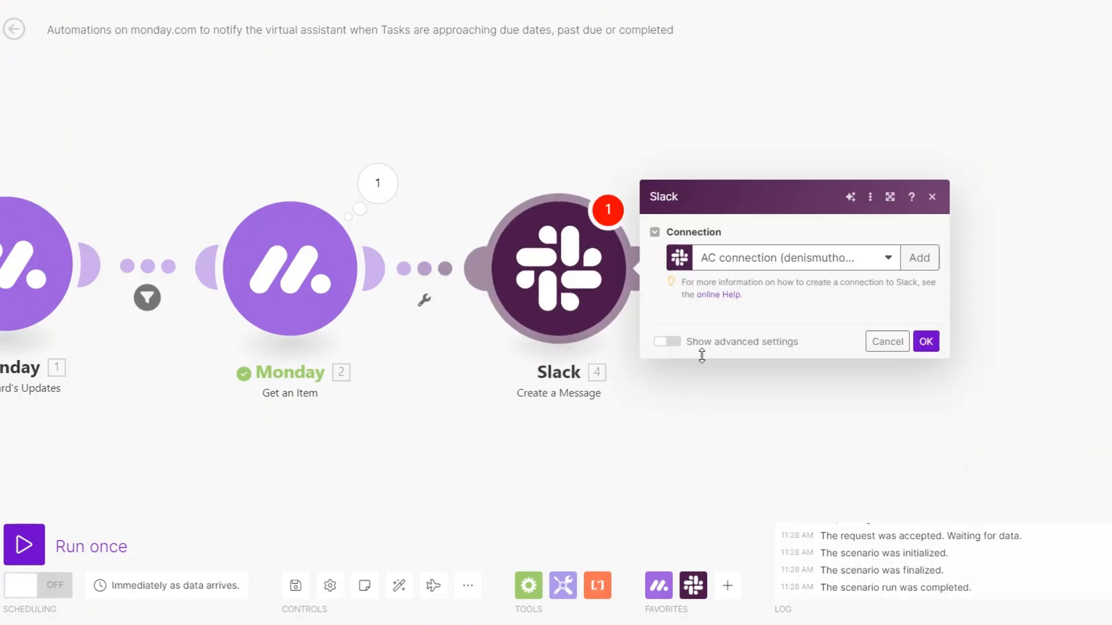
Set the Slack message's channel by selecting from the list and choosing the public channel luxe.
left_click(718, 174)
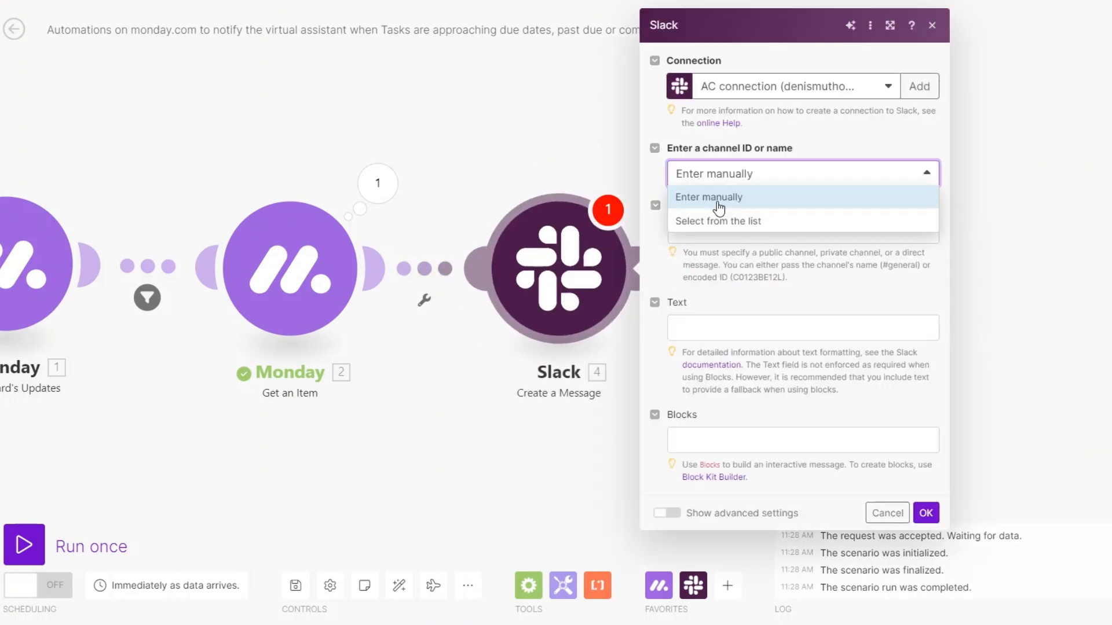
left_click(718, 223)
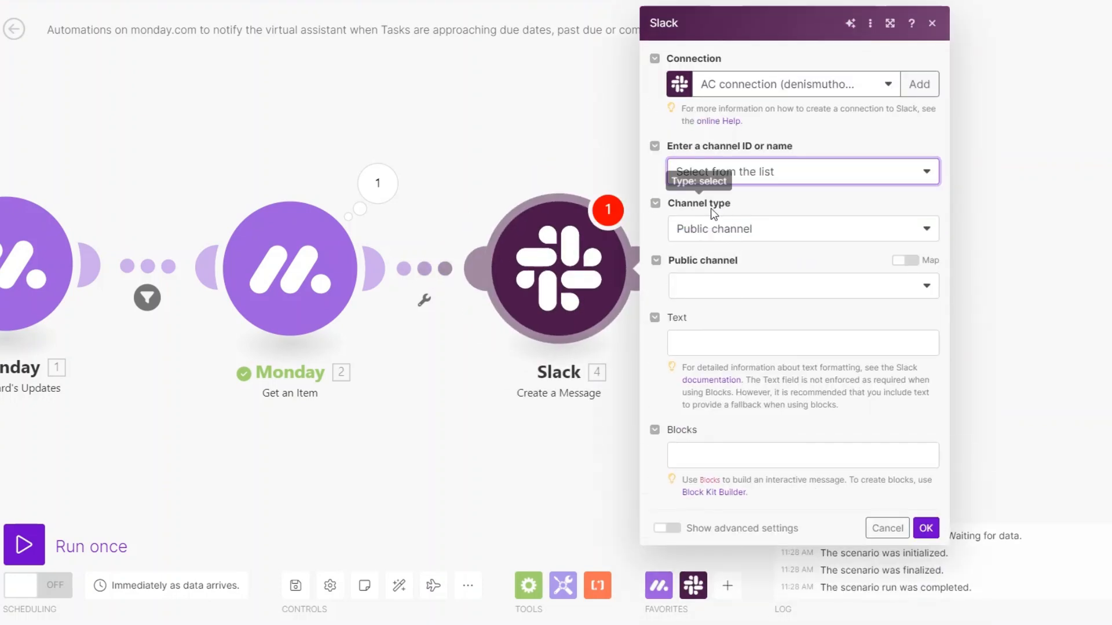
left_click(737, 293)
scroll(765, 405, "down", 2)
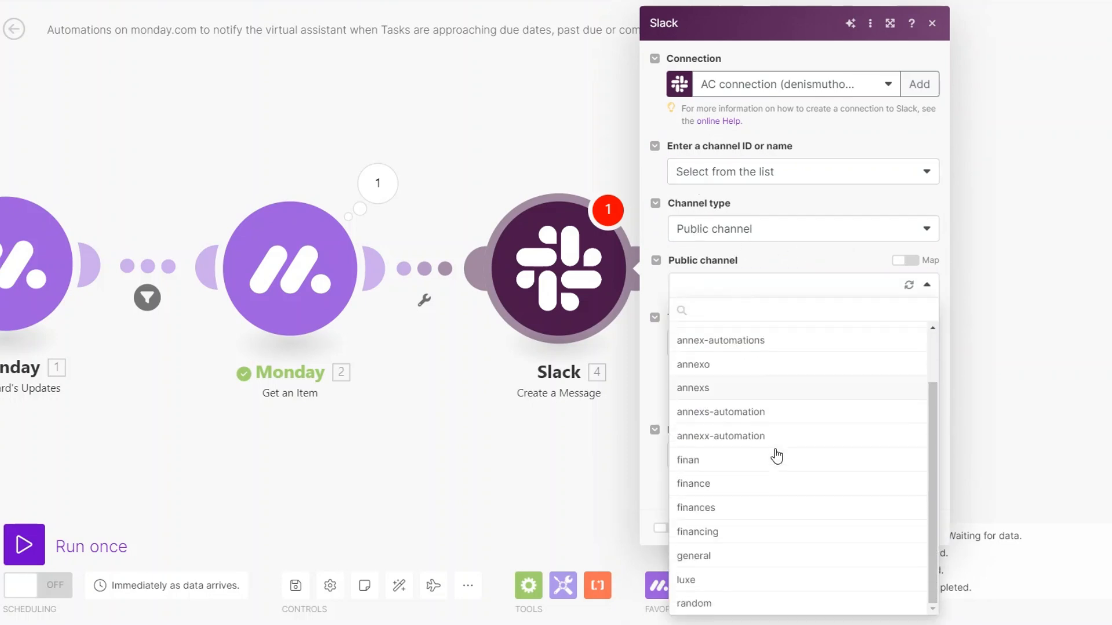
left_click(749, 581)
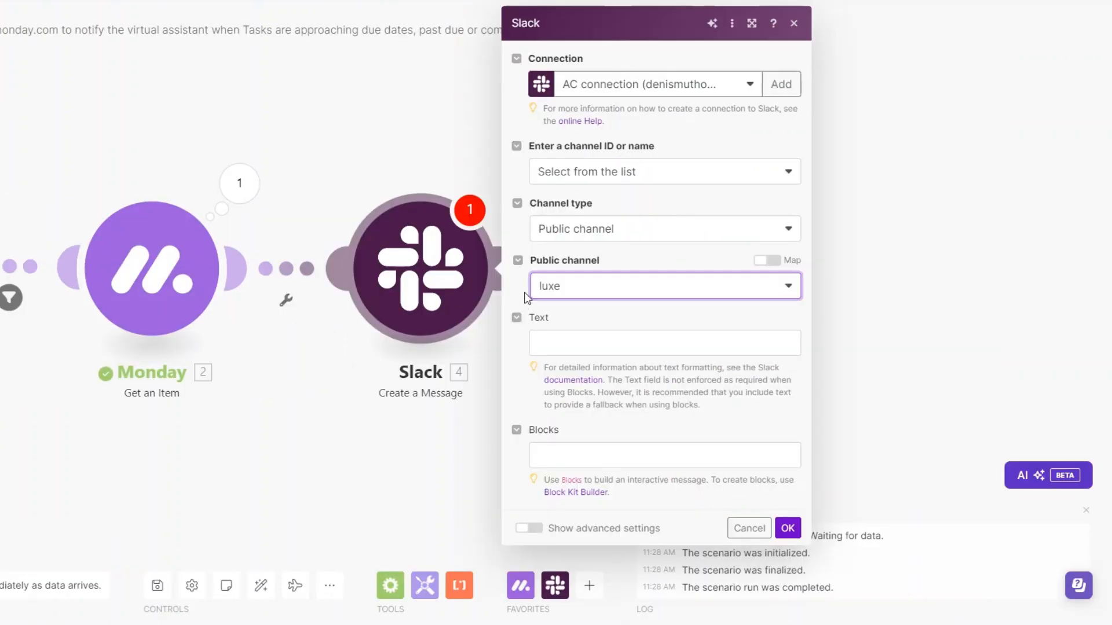
Enter the friendly almost-due reminder template as the Slack message text and replace the recipient placeholder with the recipient's first name.
left_click(587, 341)
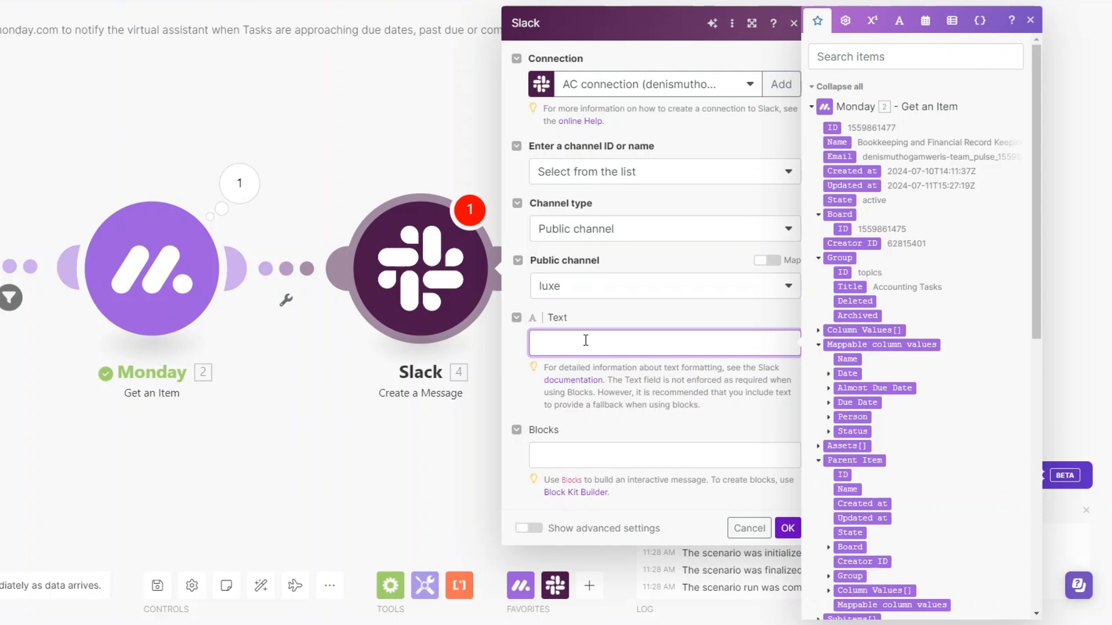
type("Hi [Recipient's Name],  Just a friendly reminder that the [task/project name] is almost due. Please make sure to complete it by [due date].  Thank you!  Best, Denis")
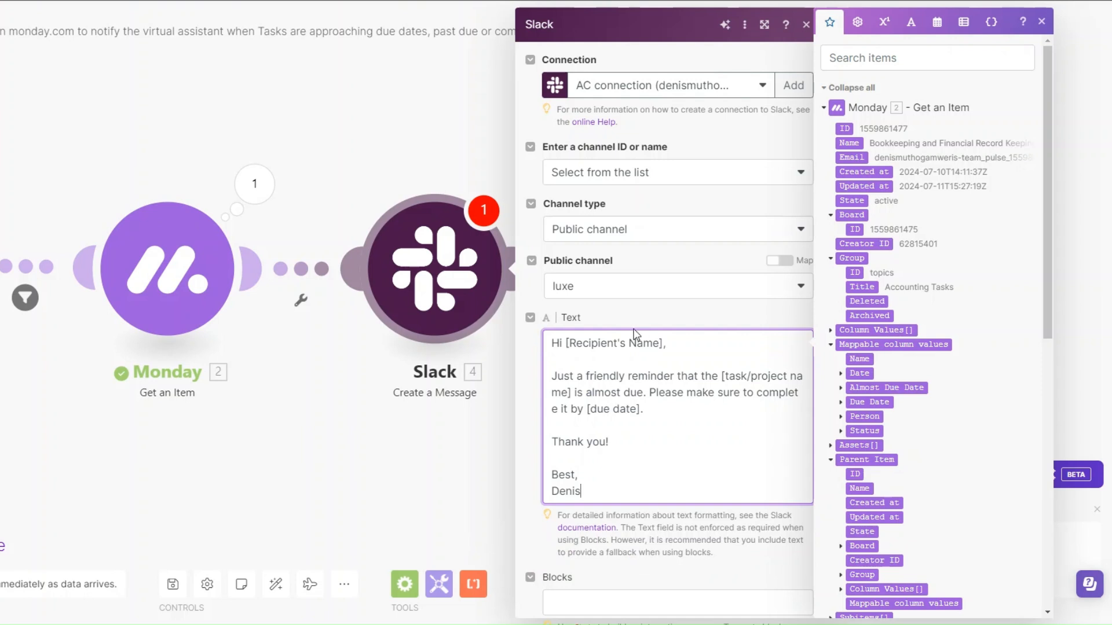
left_click_drag(664, 343, 567, 348)
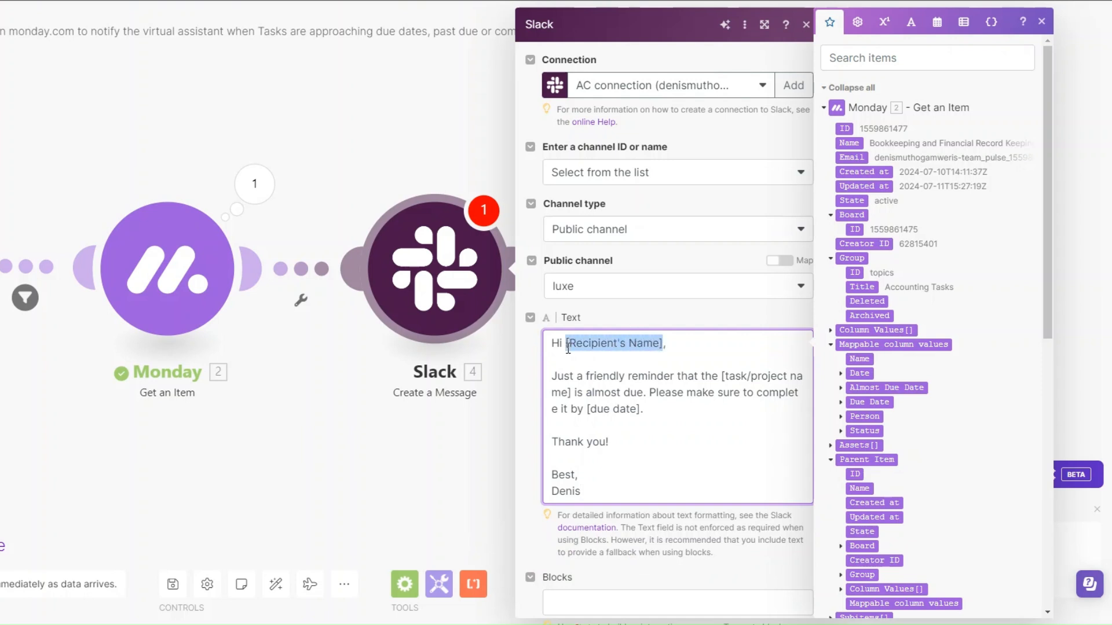
type("Jen,")
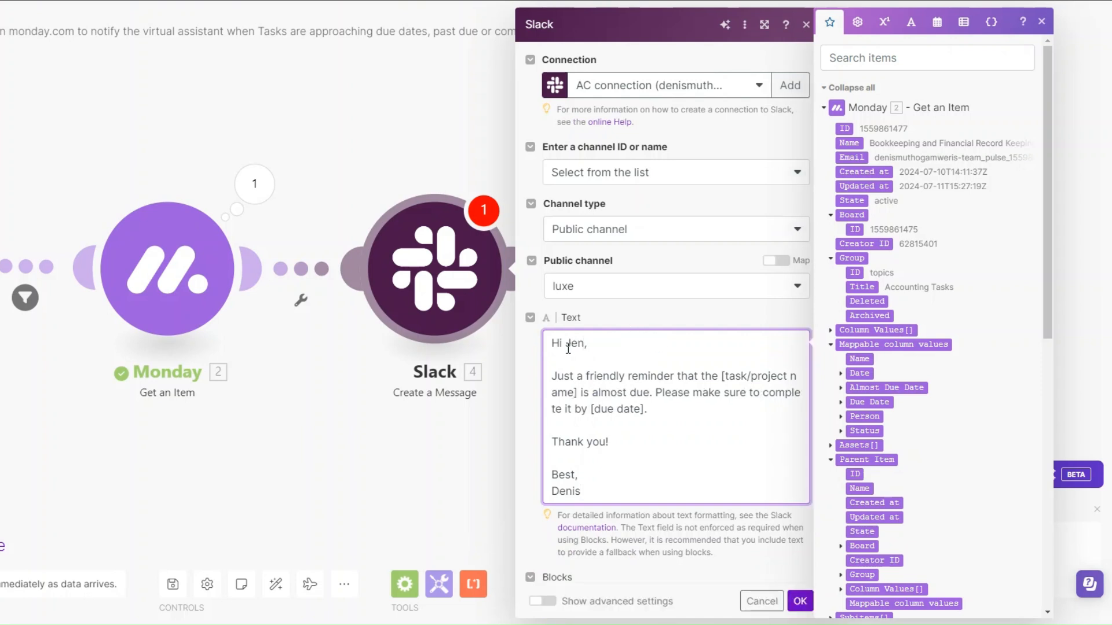
left_click(570, 364)
Replace the message's task and due date placeholders with Get an Item's Name and Due Date: Date, then confirm the module and save the scenario.
left_click_drag(722, 376, 578, 389)
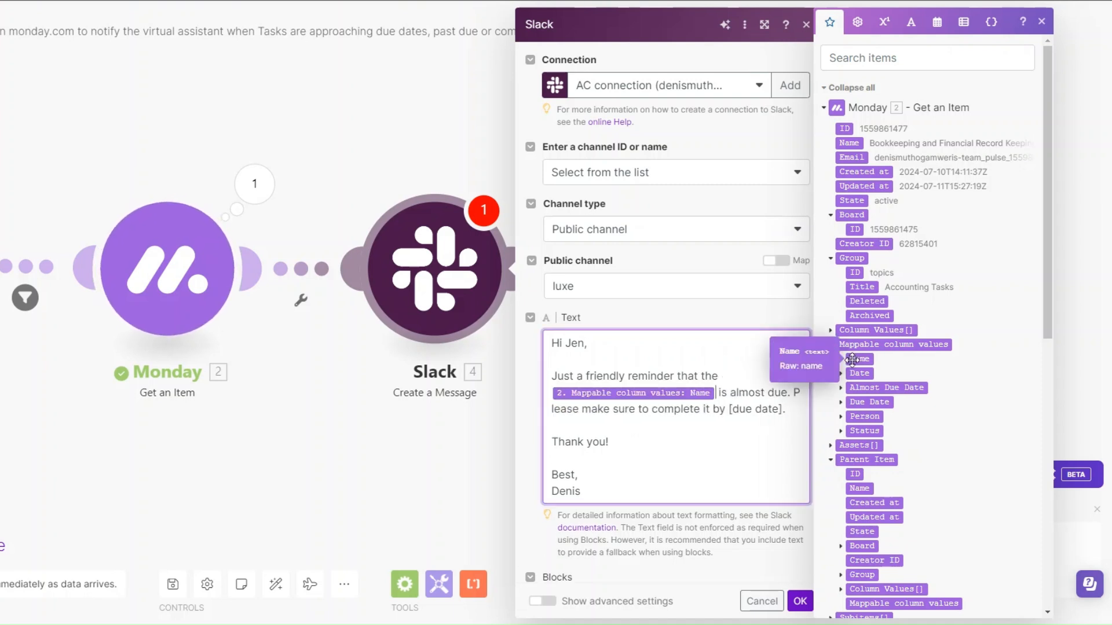
left_click(859, 359)
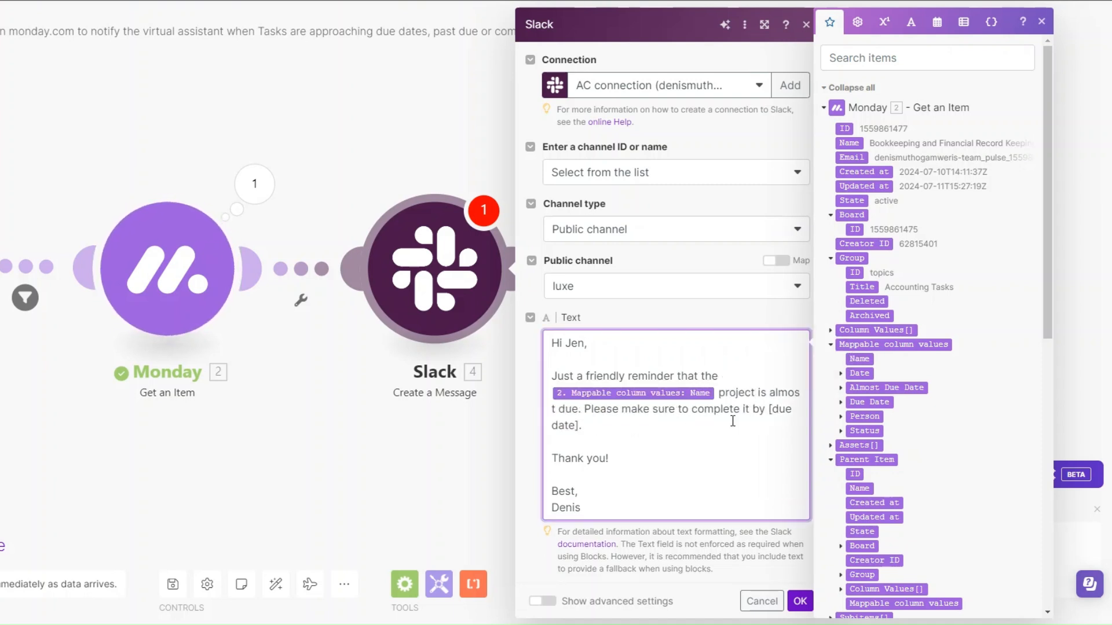
left_click_drag(769, 408, 579, 423)
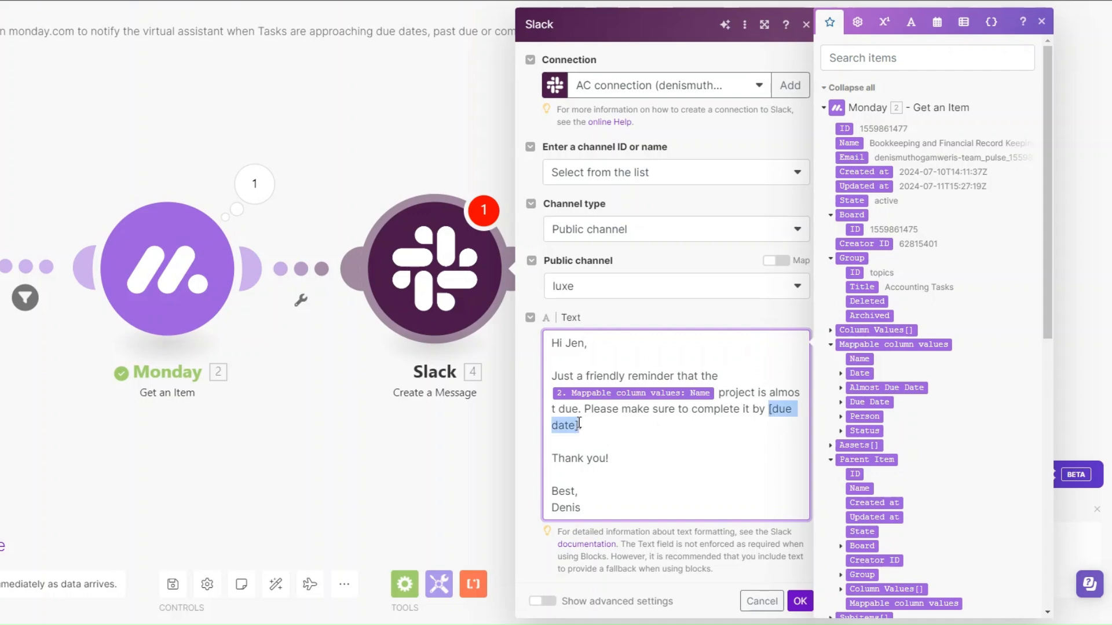
key("BackSpace")
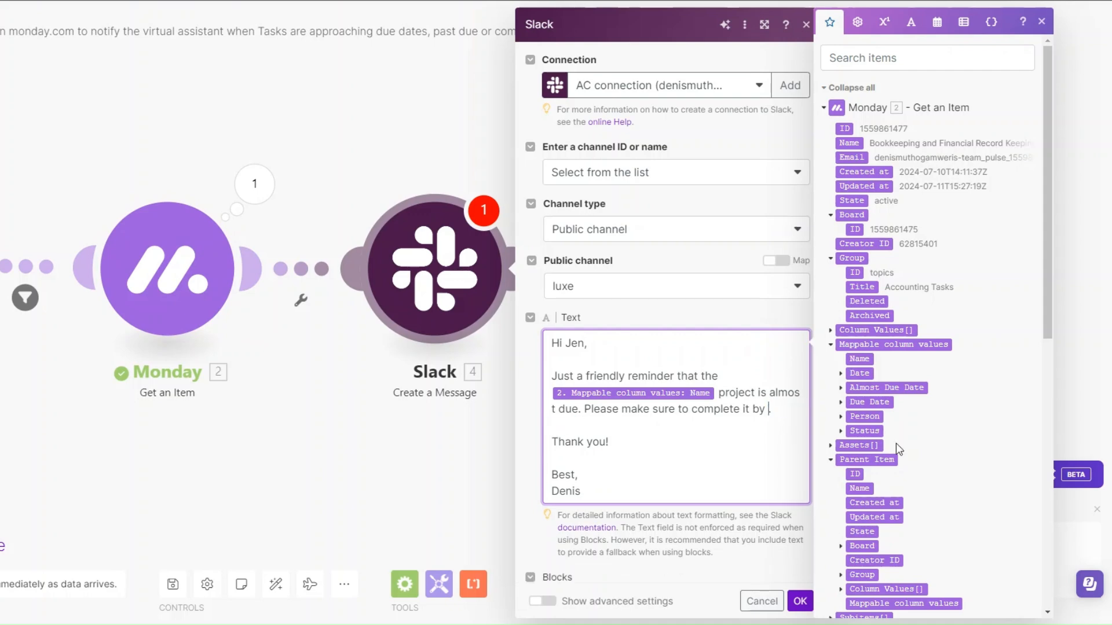
left_click(841, 402)
left_click(869, 416)
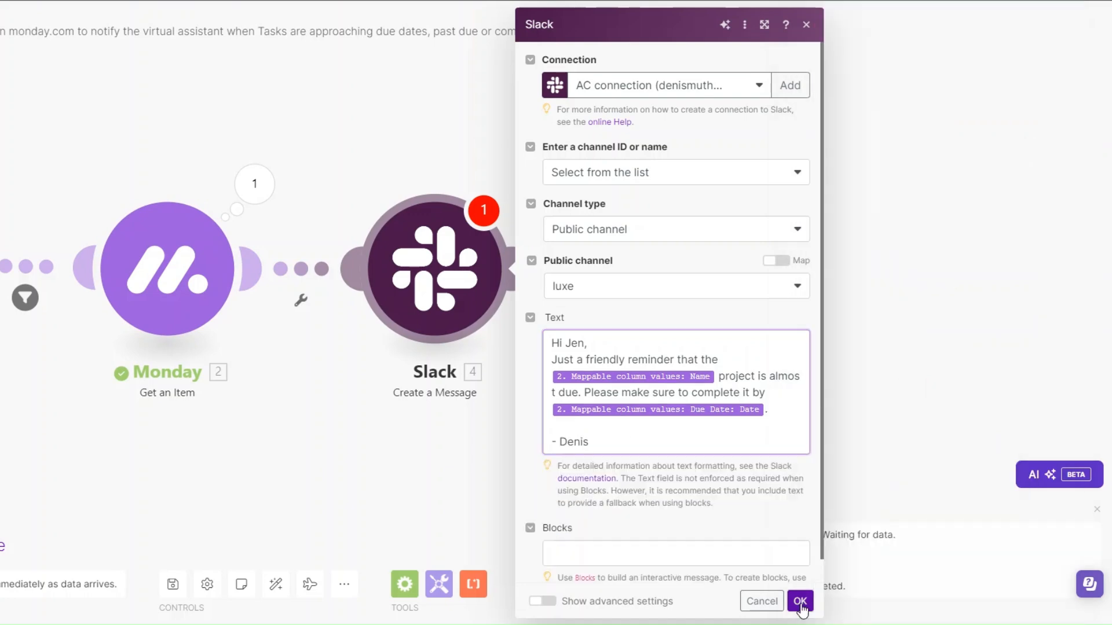
left_click(800, 603)
left_click_drag(257, 454, 318, 450)
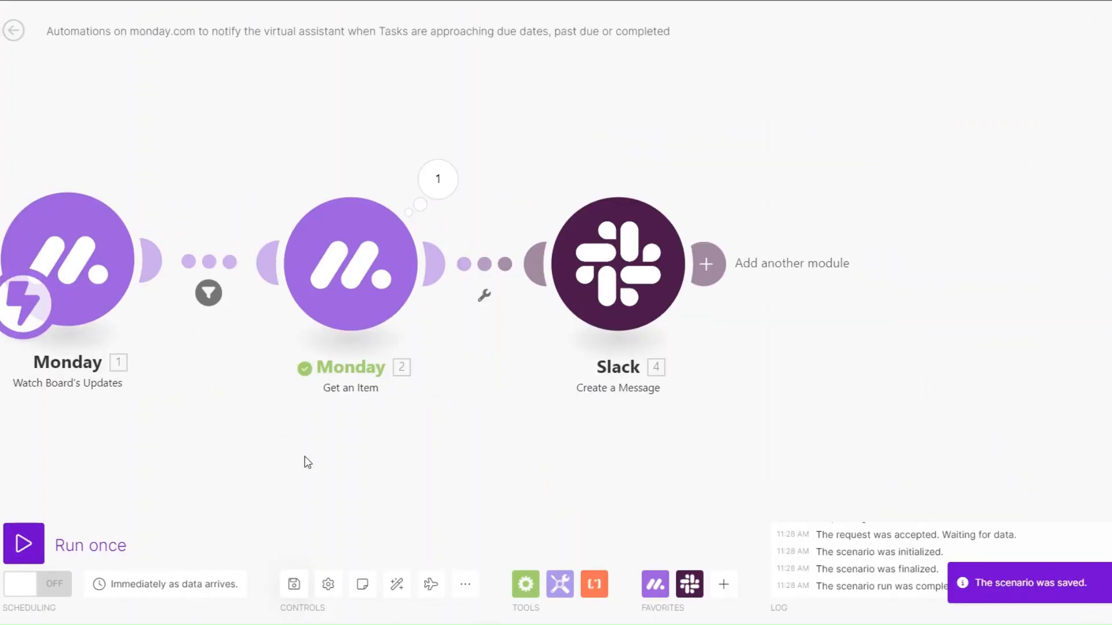
Add a second Monday Get an Item module after the Slack Create a Message module.
scroll(243, 424, "down", 3)
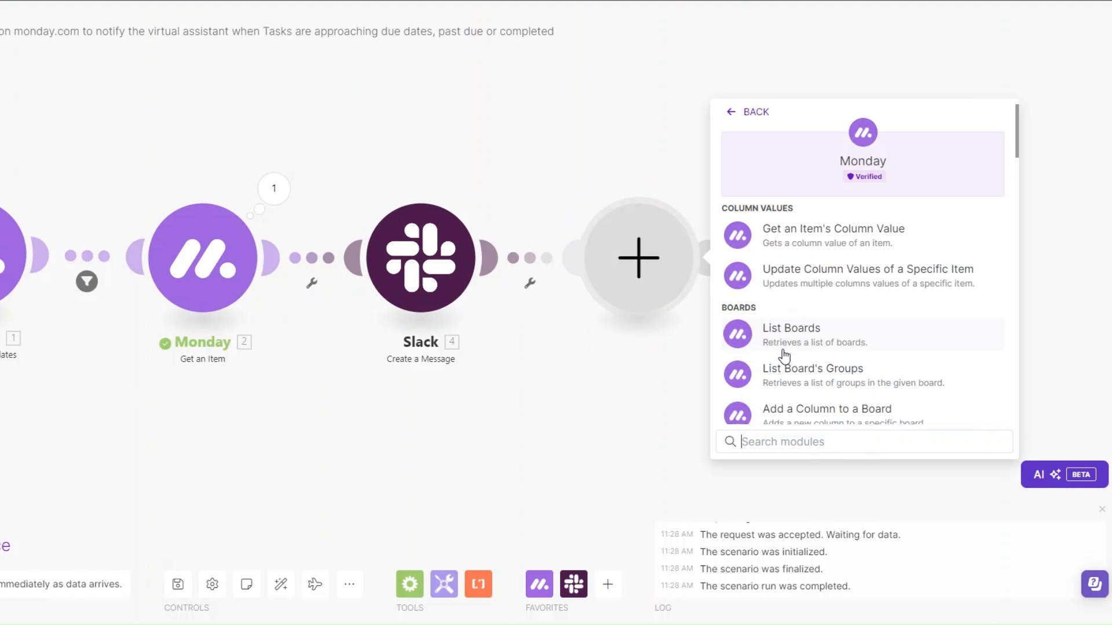
left_click(785, 355)
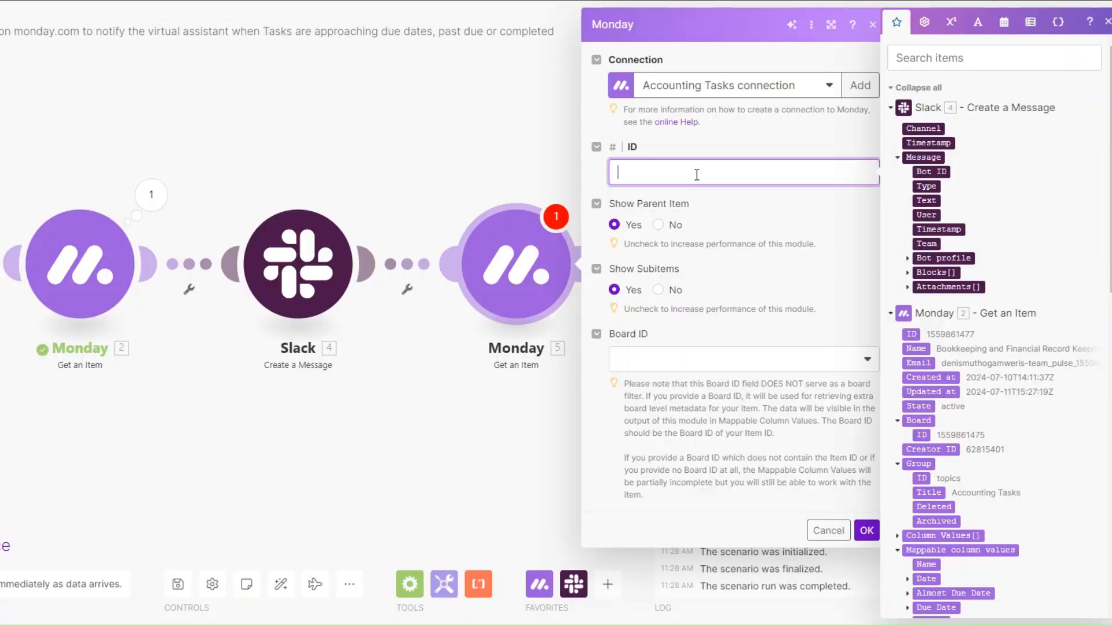
left_click(369, 438)
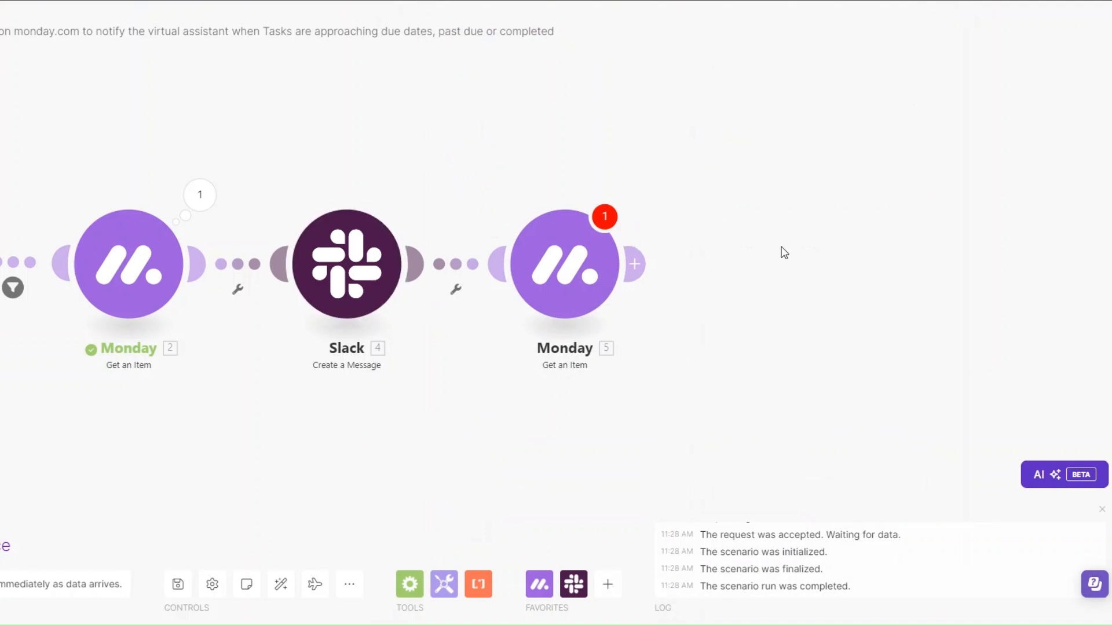
Map the second Get an Item module's ID to the trigger's Pulse ID, choose the Tasks board, and confirm the settings.
left_click(564, 264)
left_click(606, 173)
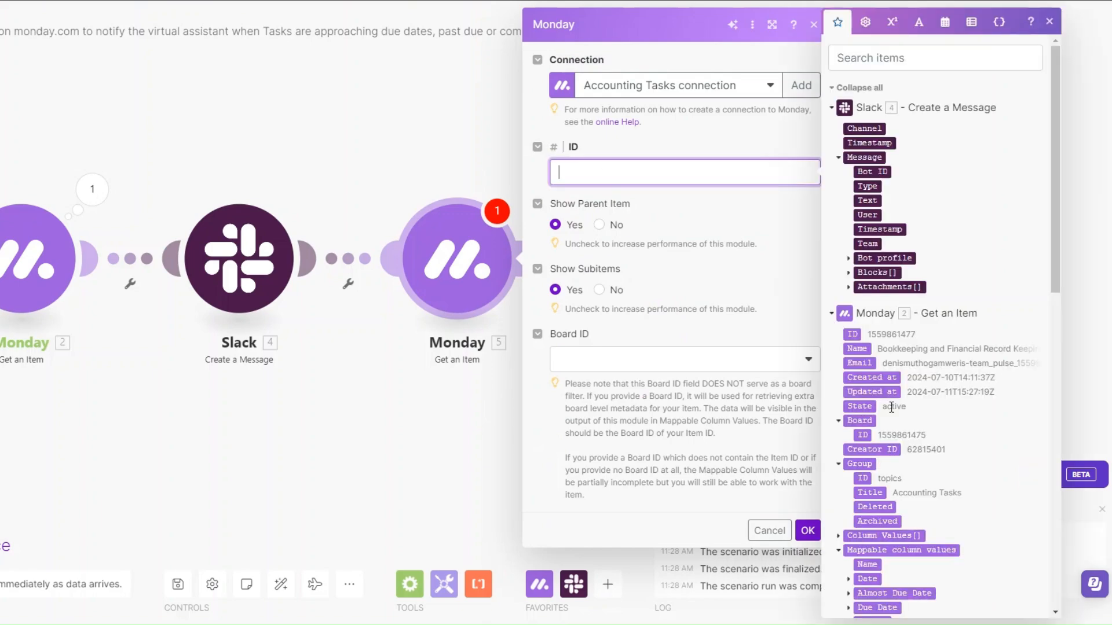
scroll(891, 408, "down", 2)
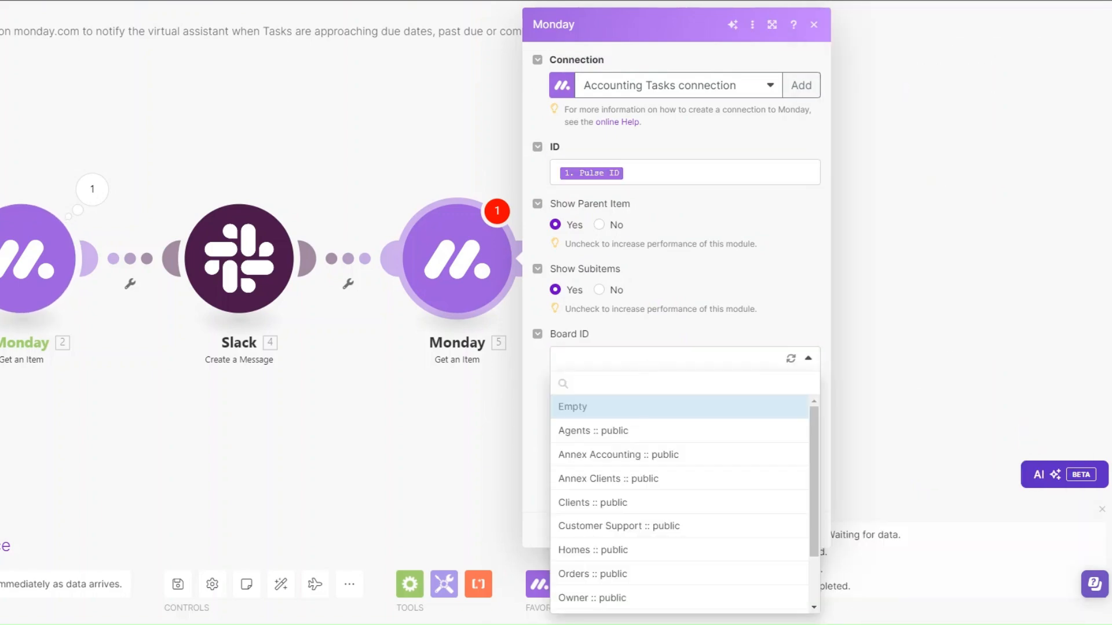
scroll(664, 548, "down", 2)
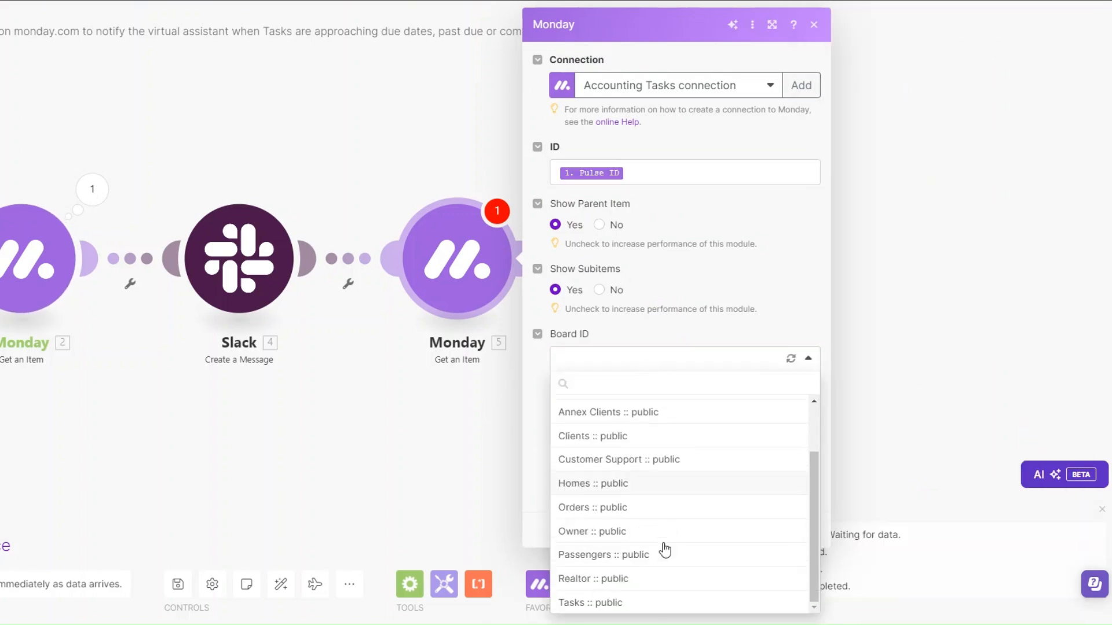
Clone the Slack Create a Message module and connect the copy after the second Monday Get an Item module.
right_click(230, 282)
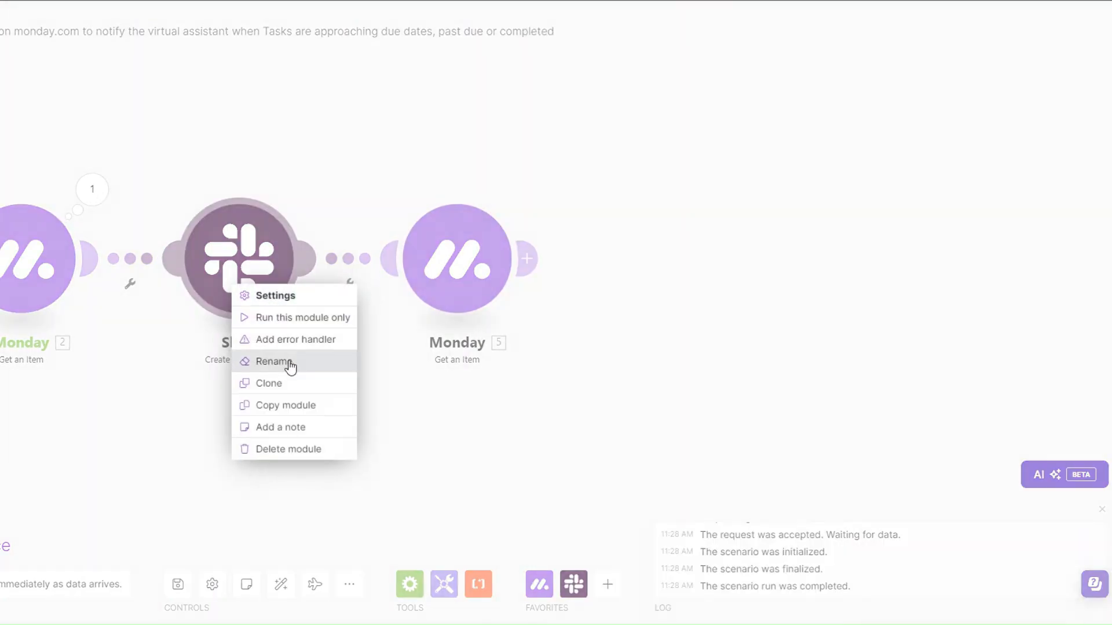
left_click(271, 382)
mouse_move(282, 327)
left_mouse_down()
mouse_move(579, 379)
mouse_move(694, 291)
left_mouse_up()
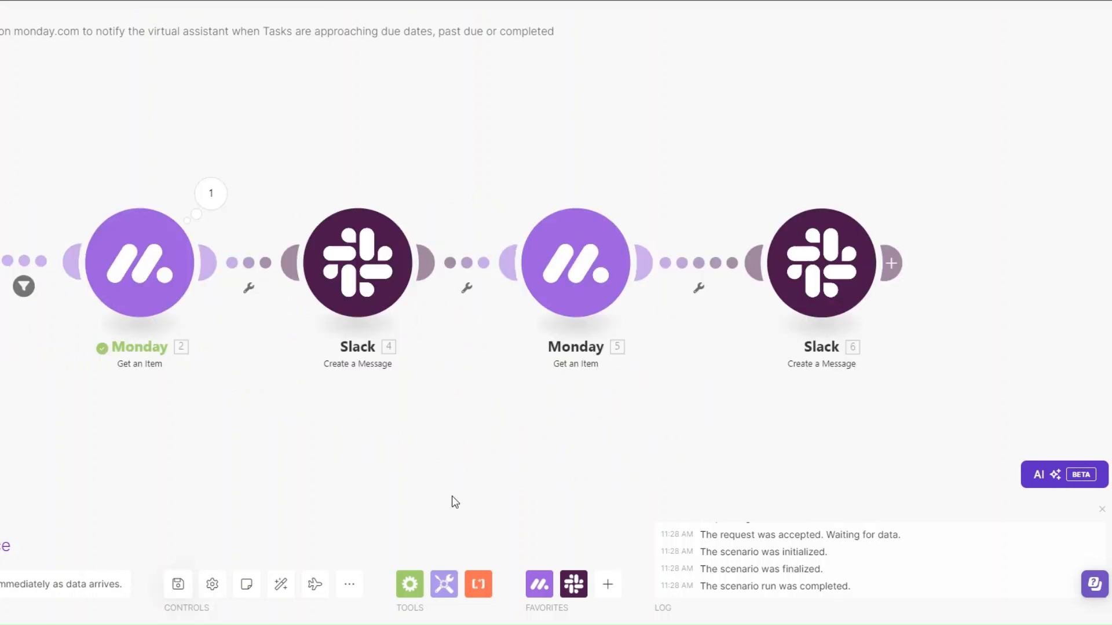
Add a filter labelled "Due Date?" before the second Get an Item module, with Due Date equal to the first Get an Item's Due Date: Date.
left_click(467, 288)
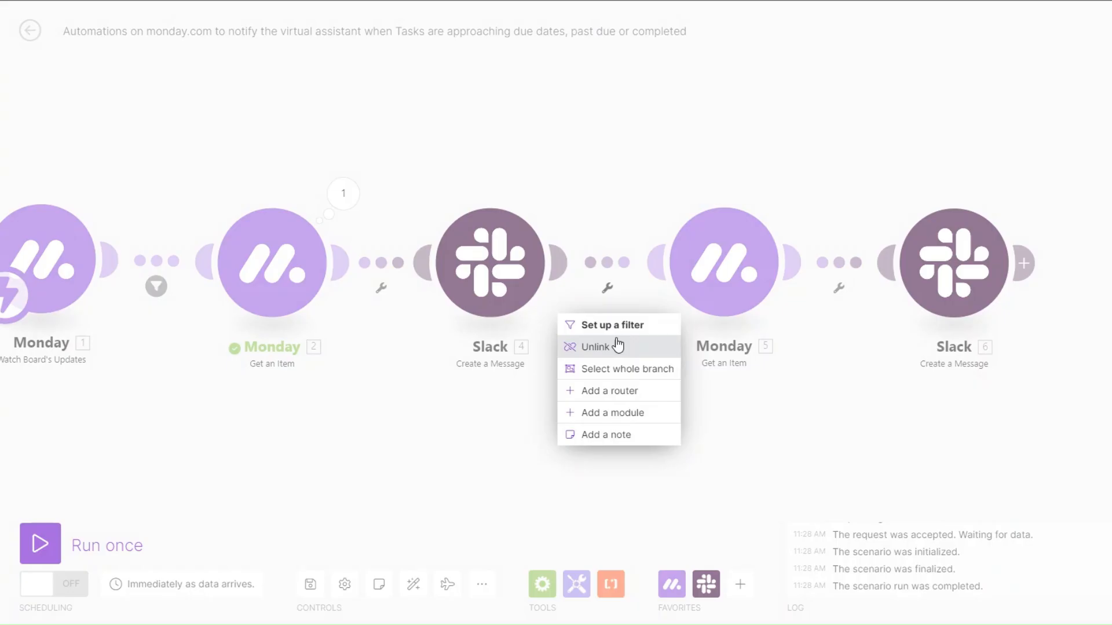
left_click(614, 325)
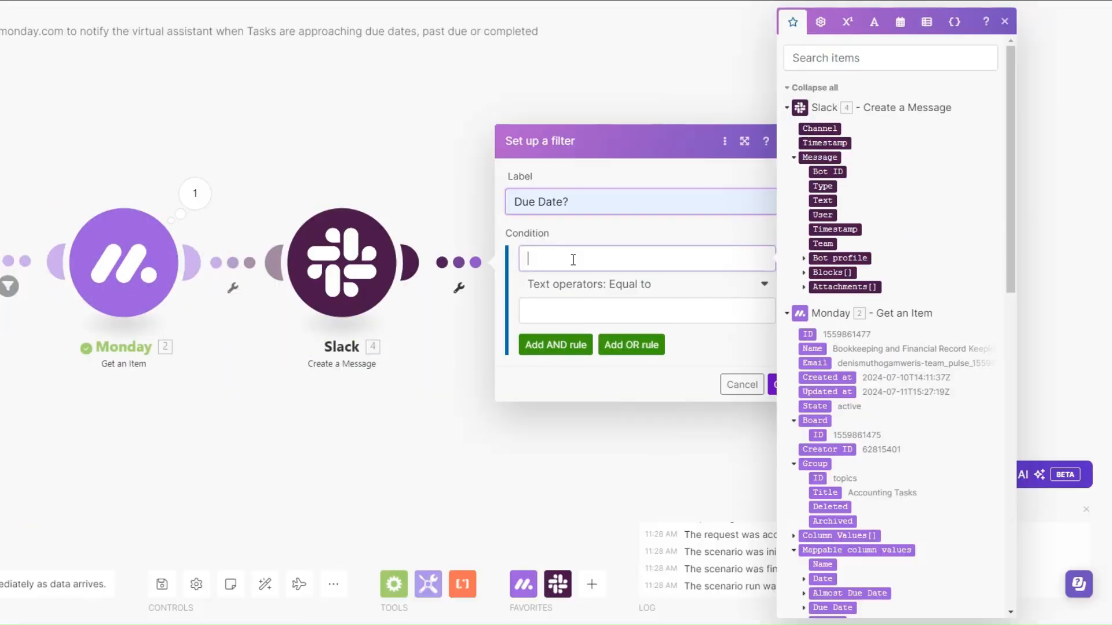
type("A")
key("BackSpace")
type("Due Date")
left_click(618, 311)
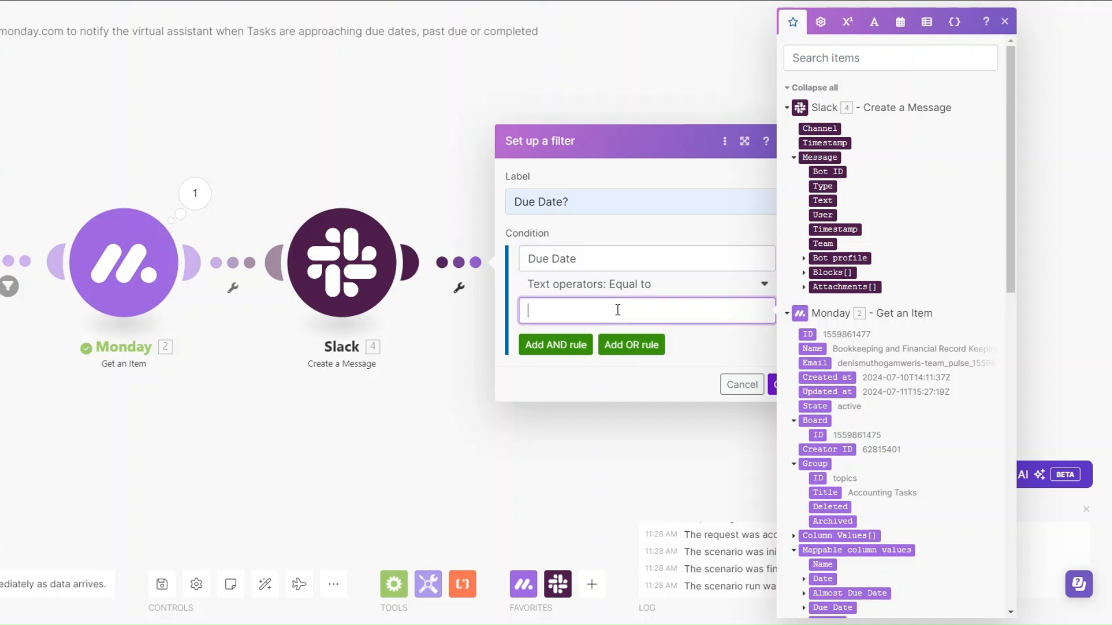
scroll(931, 496, "down", 4)
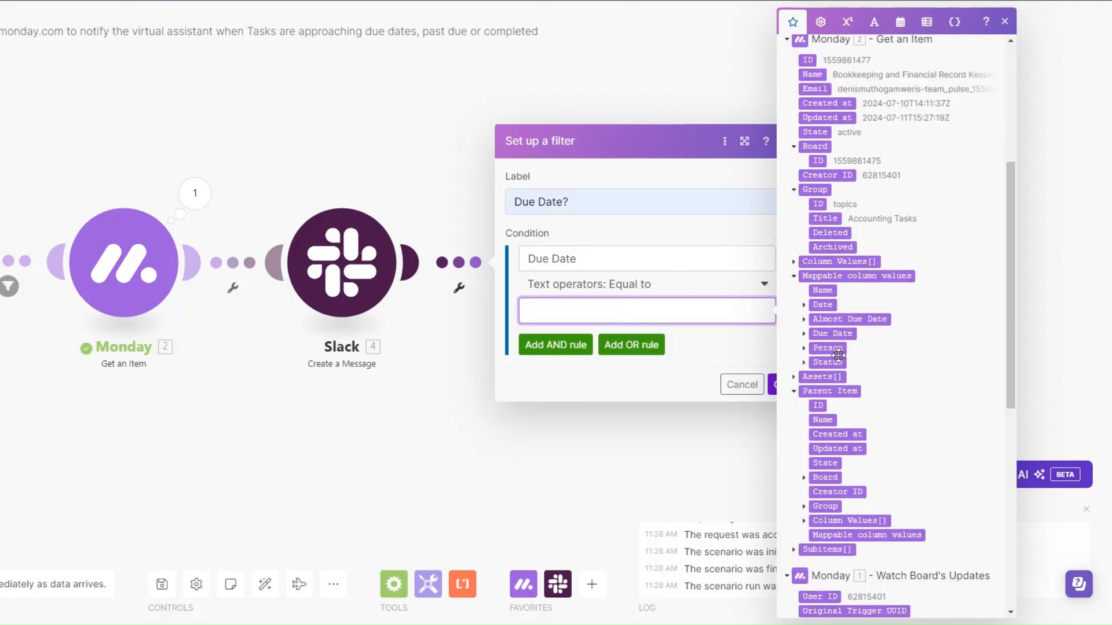
left_click(828, 334)
left_click(773, 387)
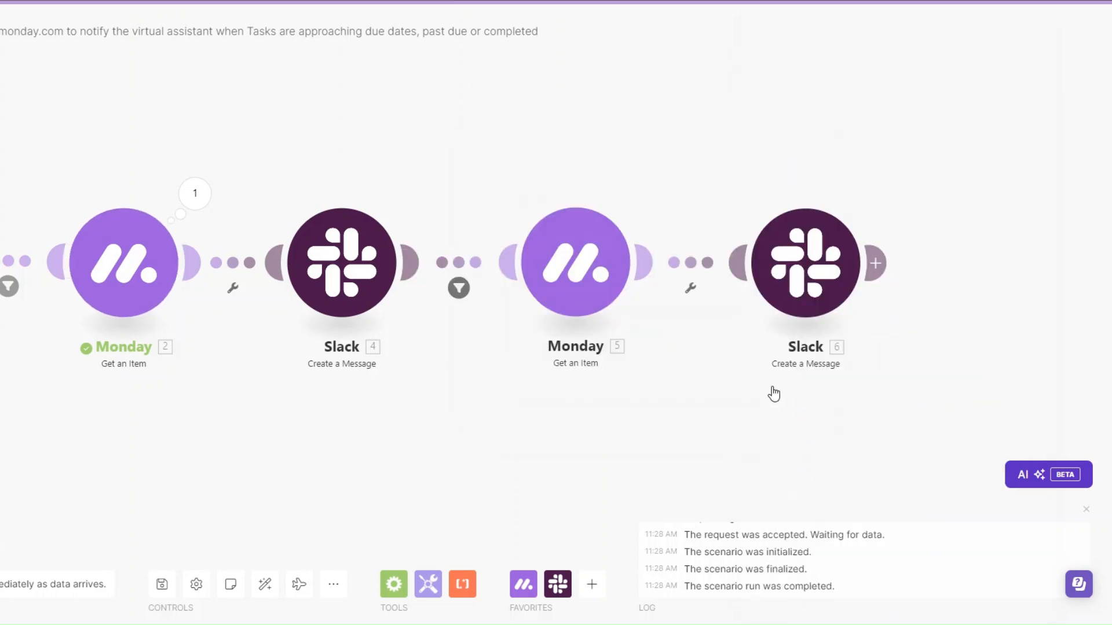
left_click_drag(486, 428, 416, 428)
left_click(390, 288)
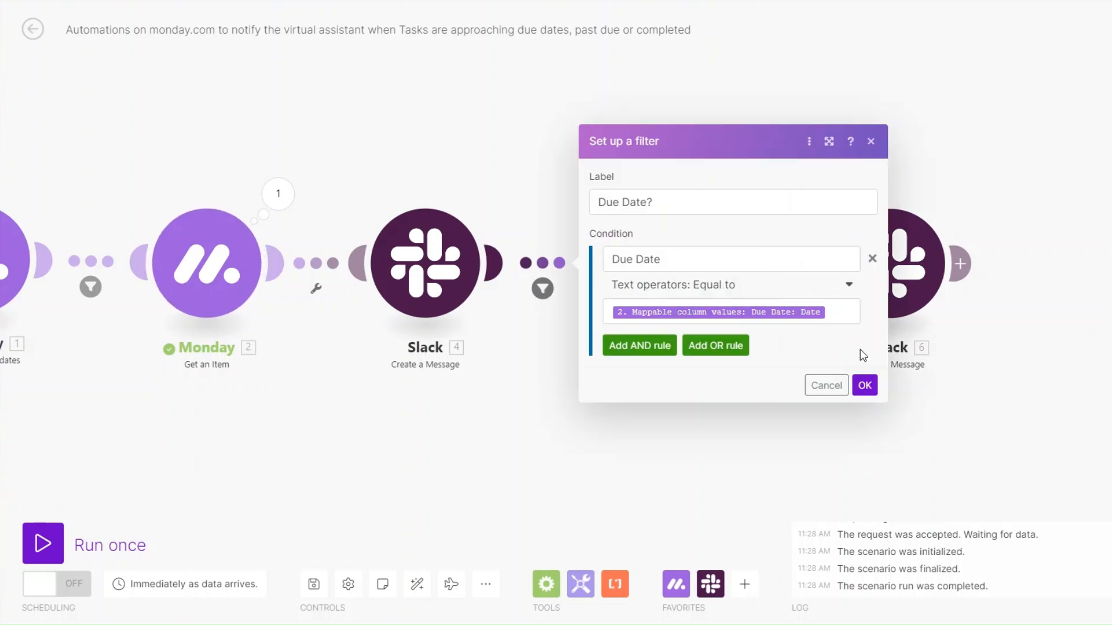
left_click(865, 385)
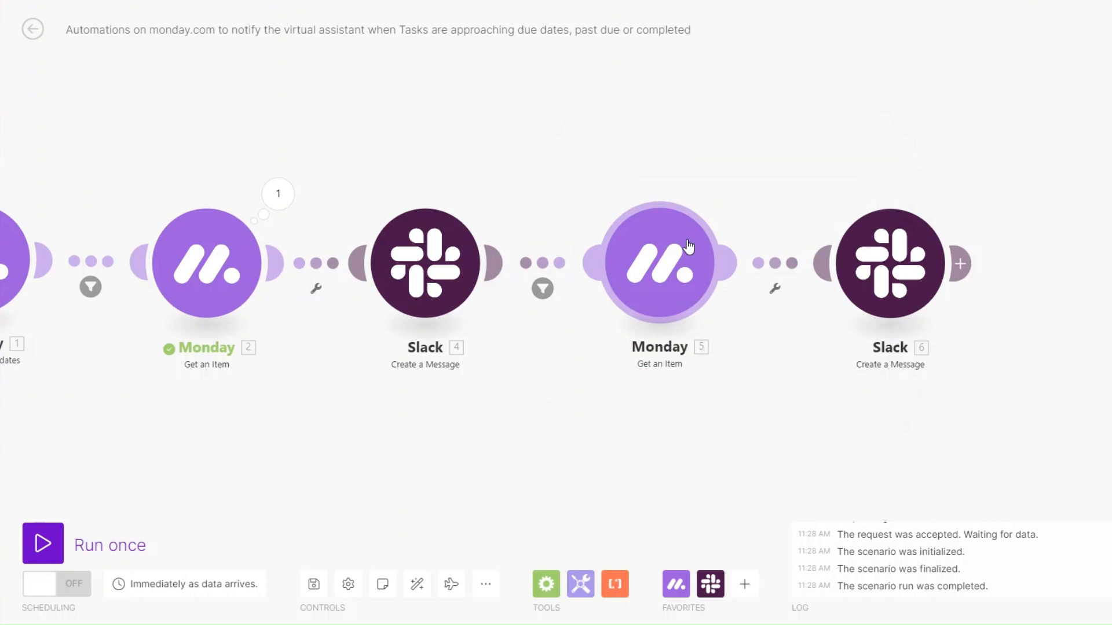
Write the due-today reminder in the second Slack module, with the second Get an Item's Name followed by "project", and confirm the module.
left_click(878, 267)
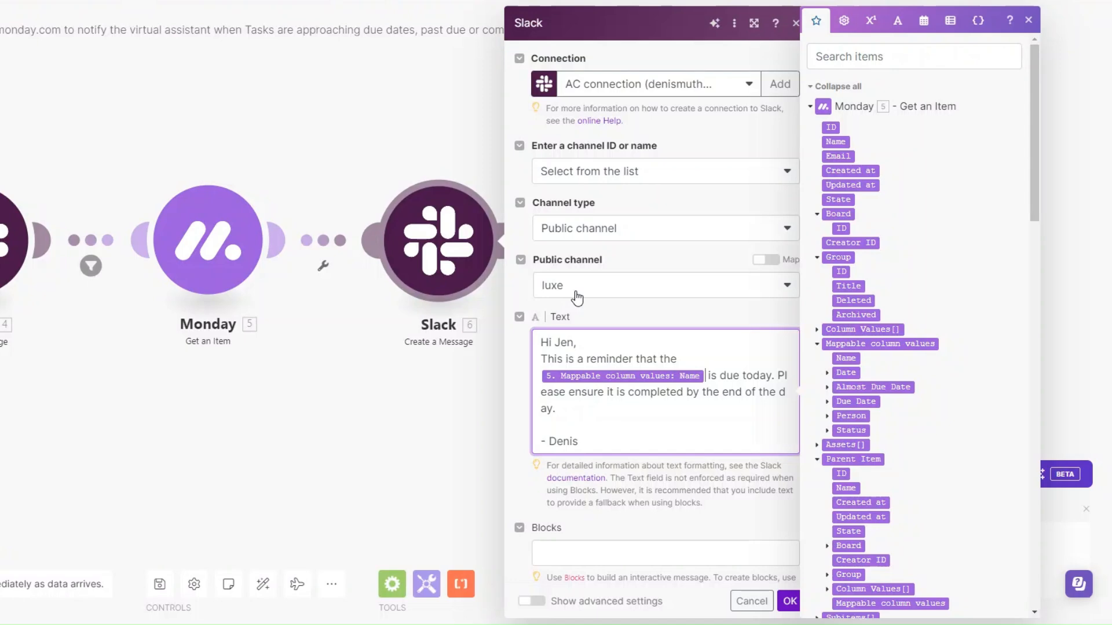
type("project")
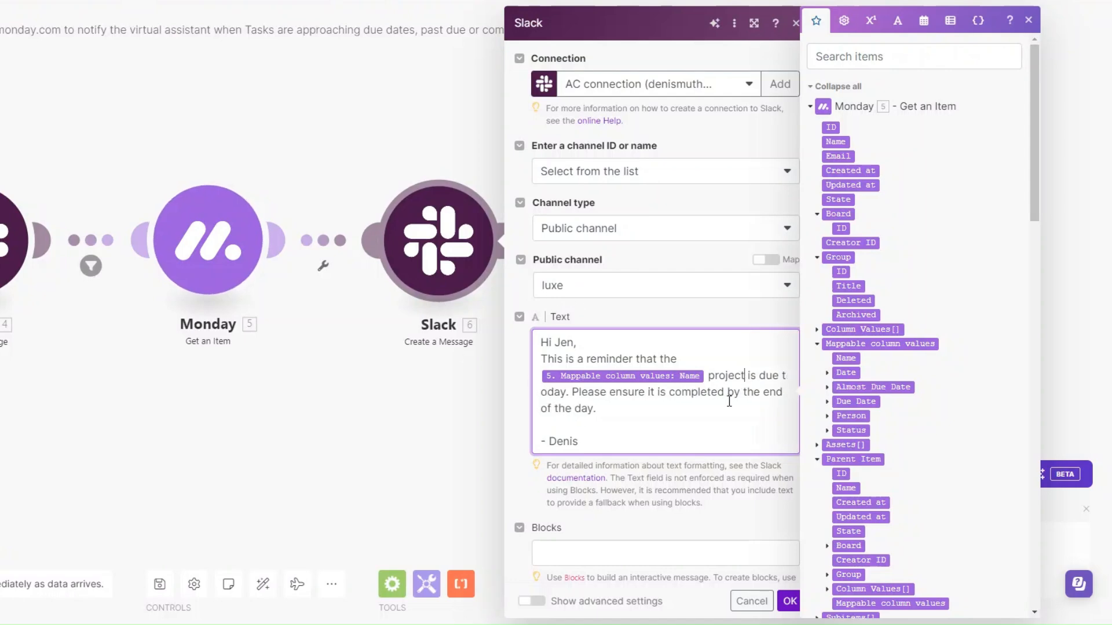
left_click(789, 600)
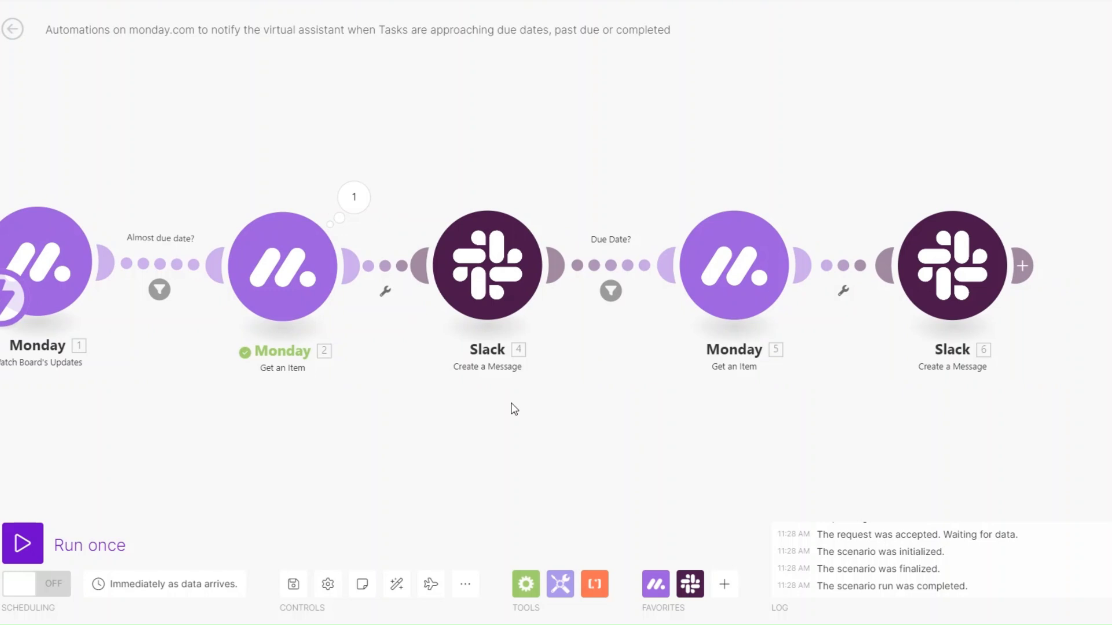
Clone the second Monday Get an Item and Slack modules onto the end of the scenario and confirm the cloned Monday module's settings.
left_click_drag(634, 436, 185, 409)
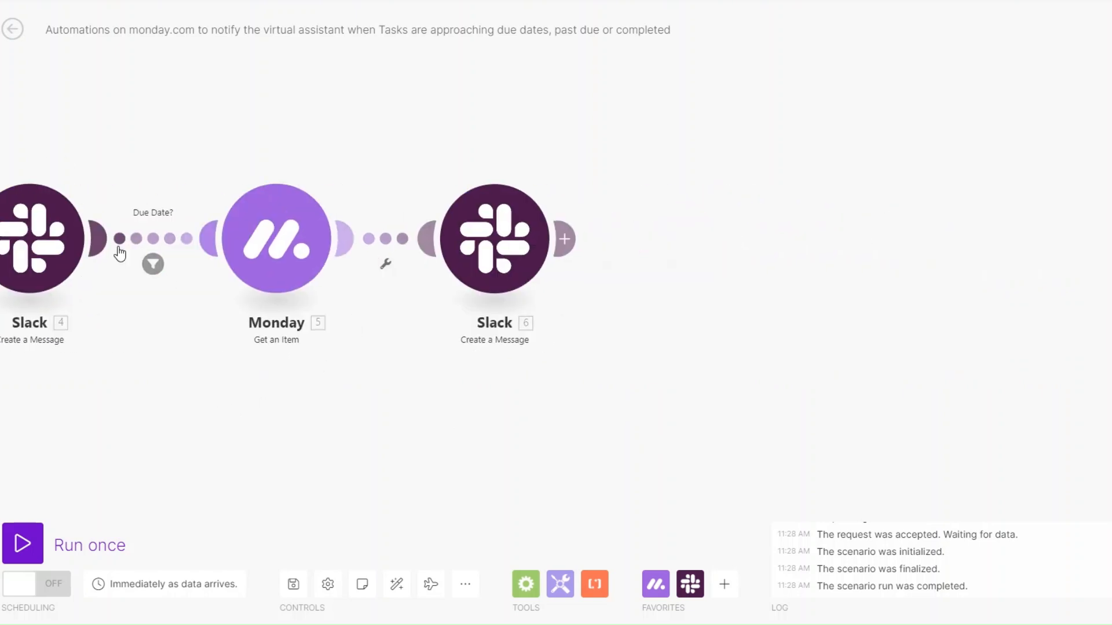
right_click(279, 290)
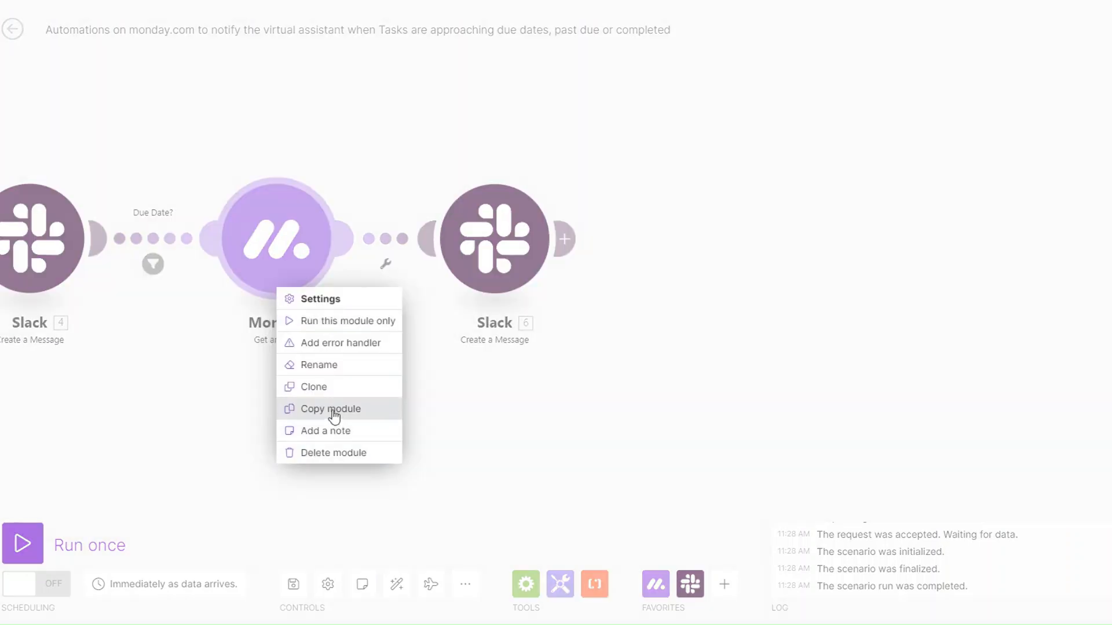
left_click(325, 386)
right_click(520, 248)
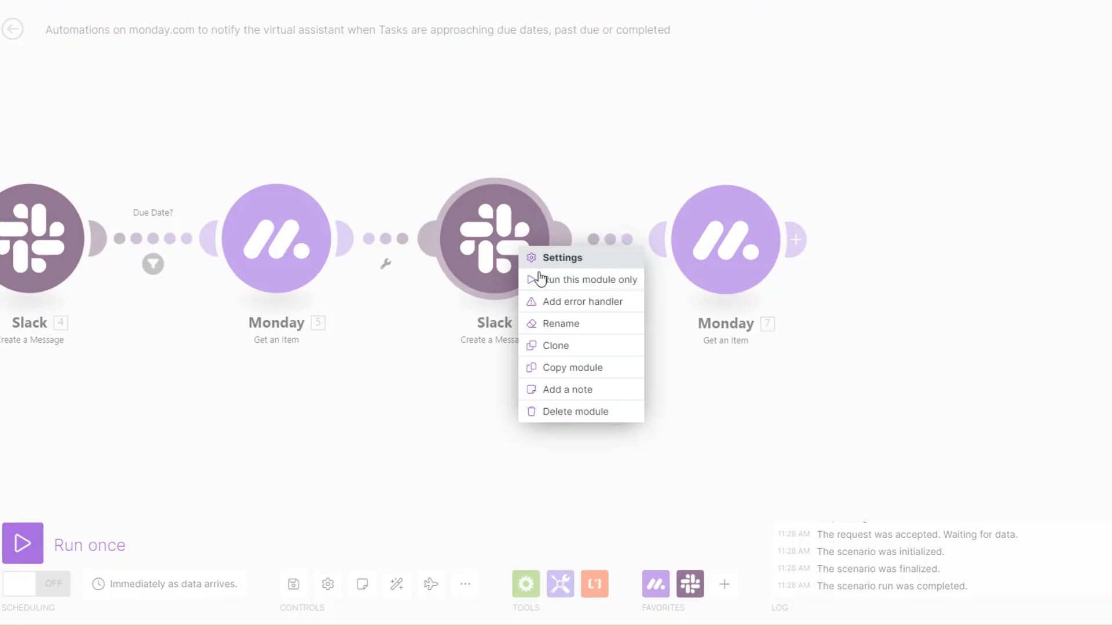
left_click(572, 348)
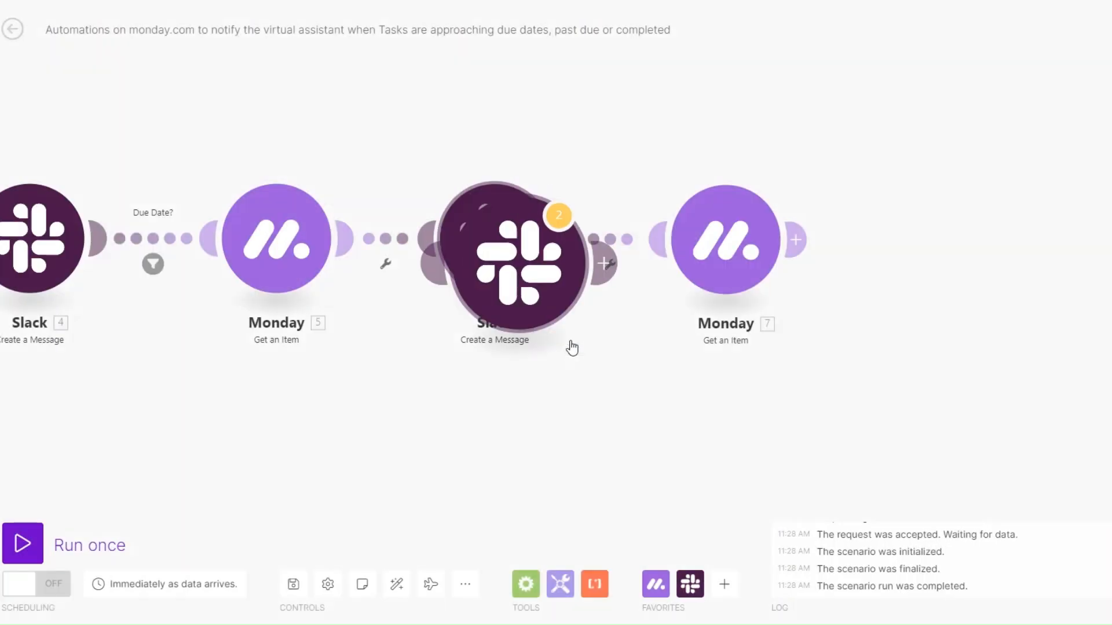
left_click(939, 245)
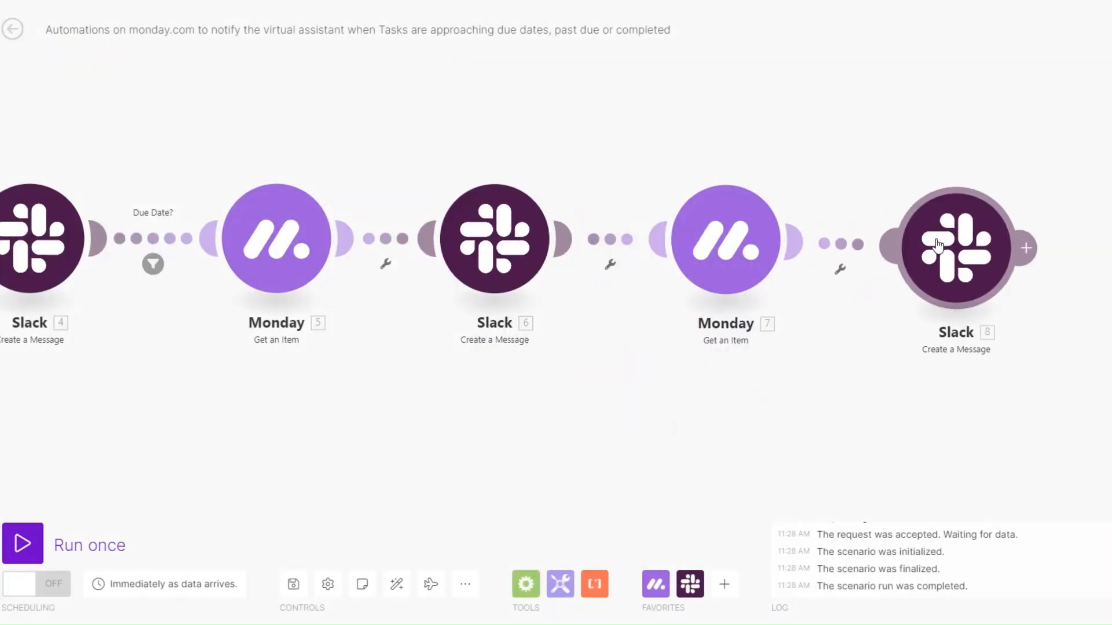
left_click(687, 236)
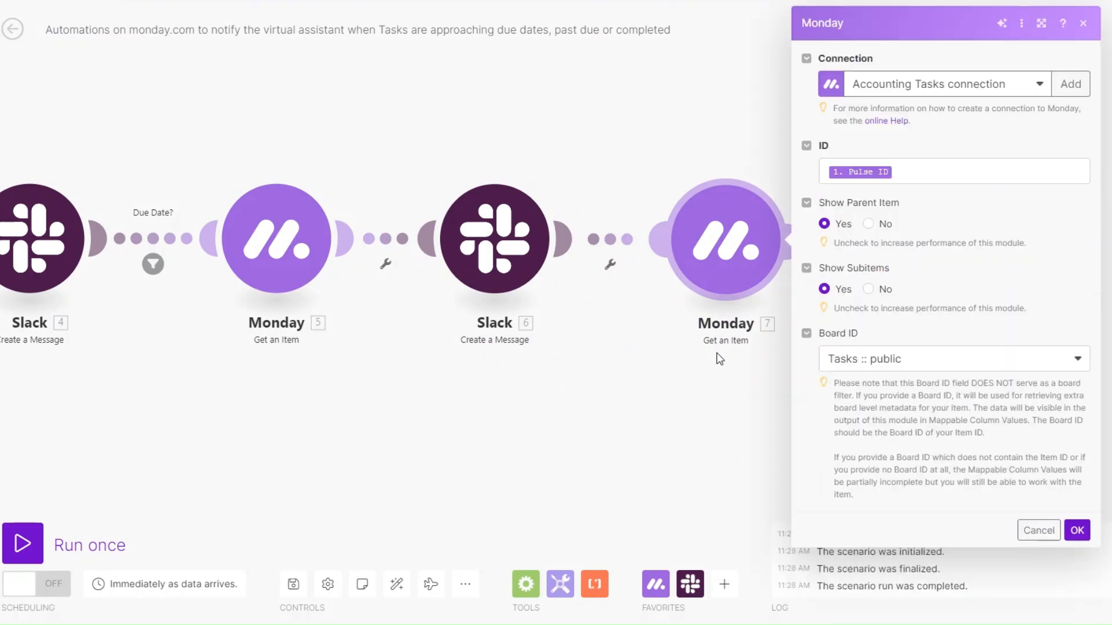
left_click(1070, 538)
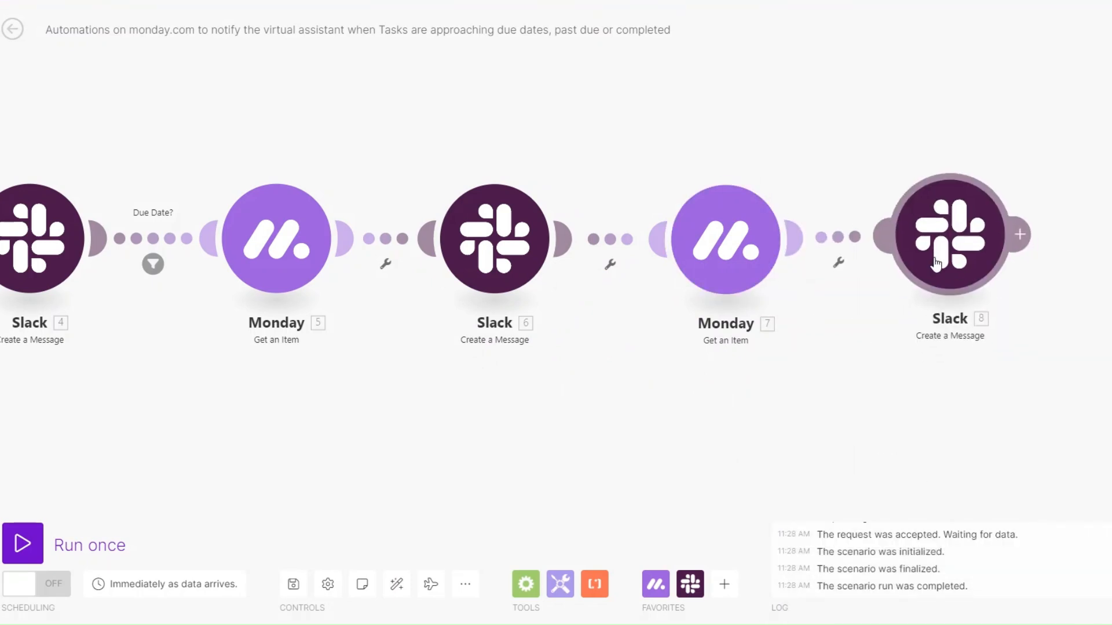
Set up a filter labelled "Past Due Date?" before the third Get an Item module, with "Past Due Date" as the condition's first operand.
left_click(605, 268)
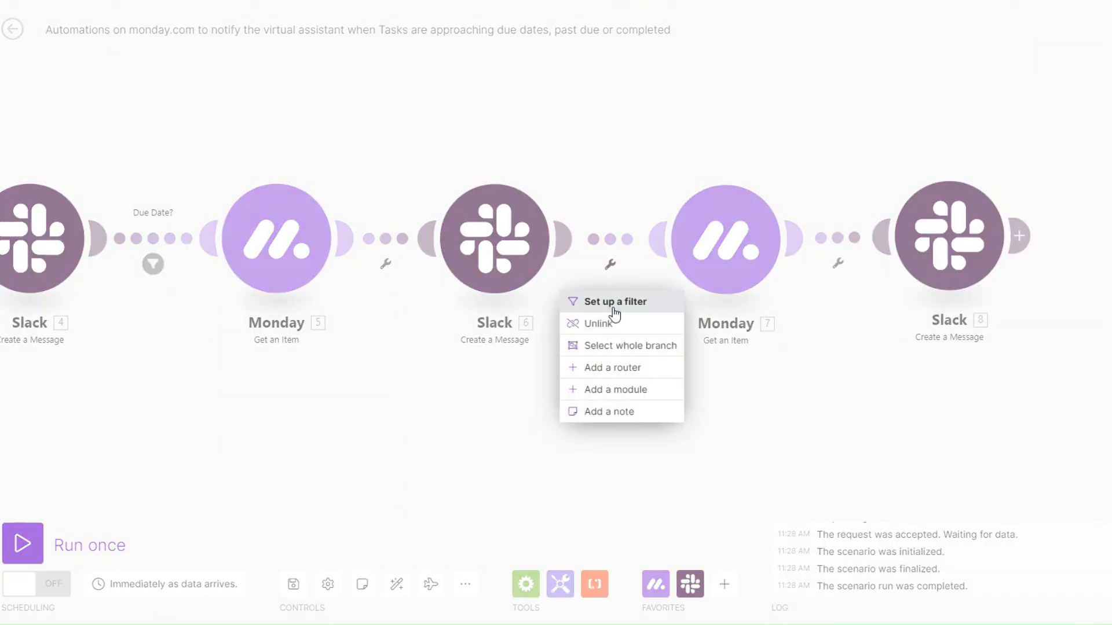
left_click(614, 301)
type("Past Due Date?")
left_click(623, 234)
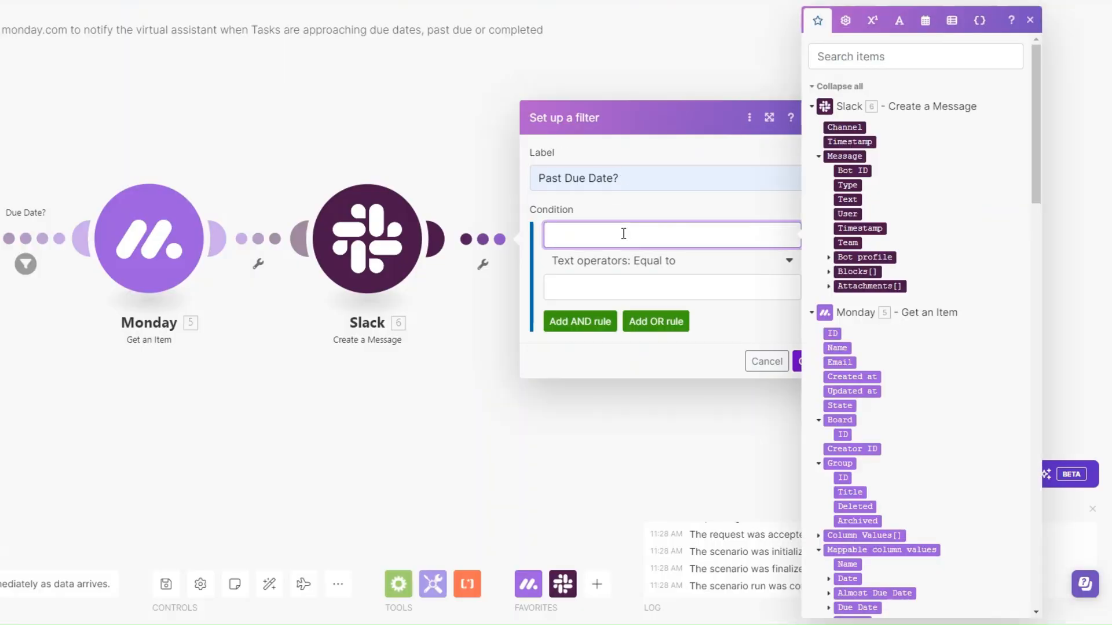
type("Past Due Date")
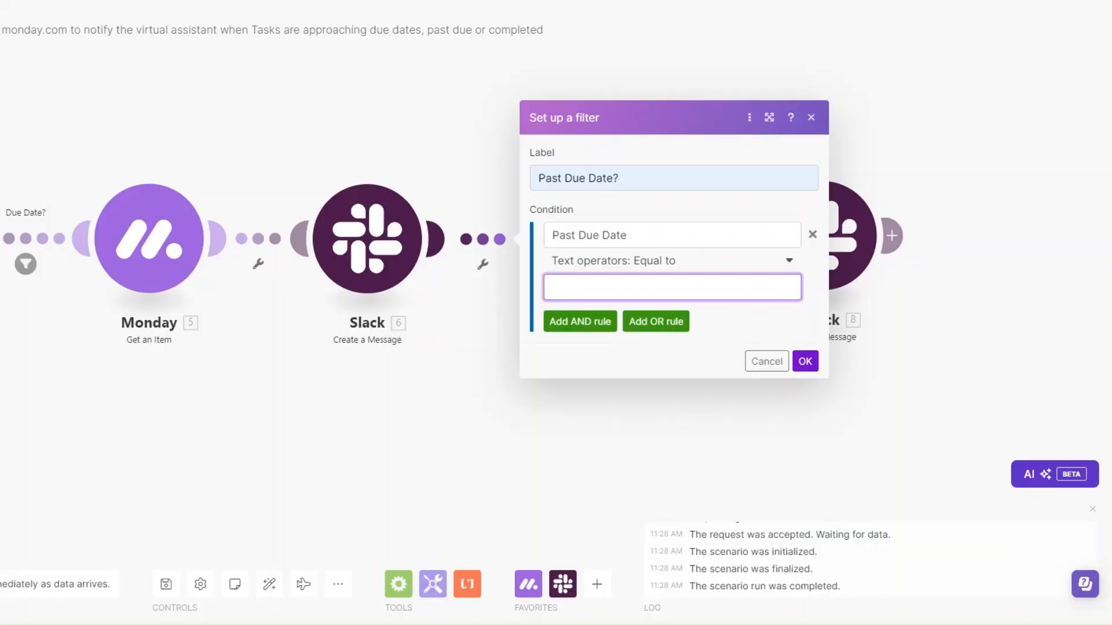
Set the filter's comparison value to addDays with the second Get an Item's Due Date: Date and 1 day, and confirm the filter.
left_click(650, 287)
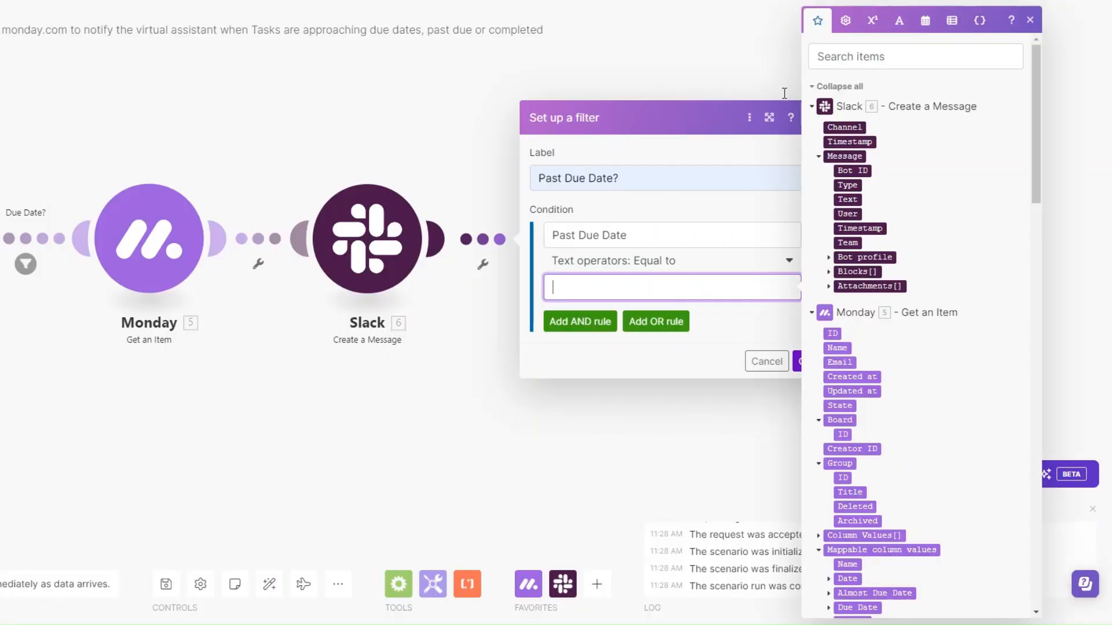
left_click(926, 20)
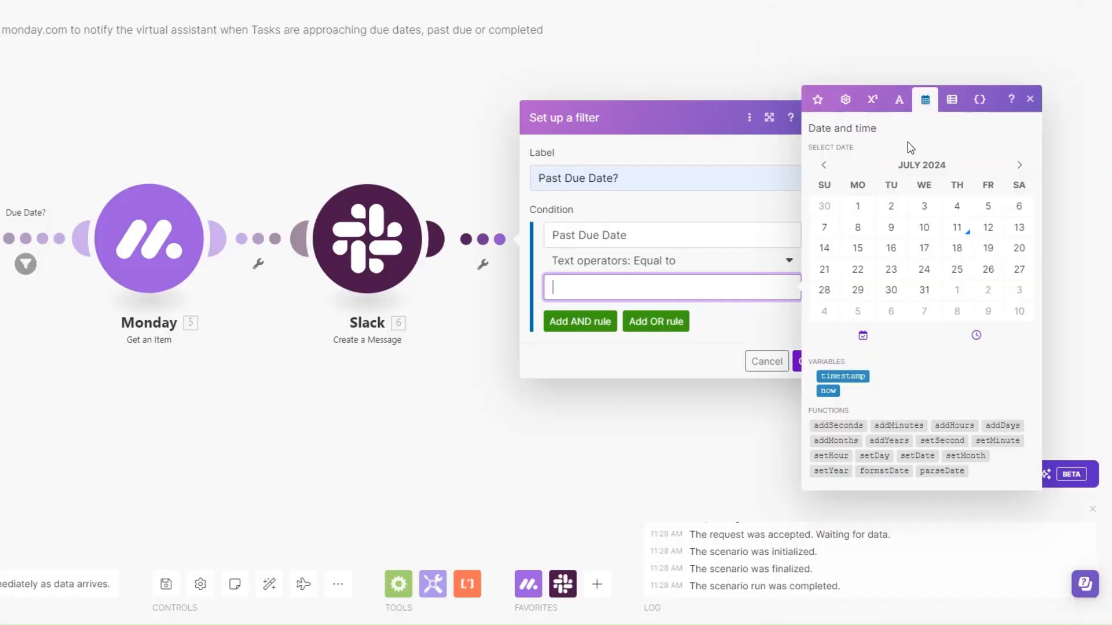
left_click(1003, 427)
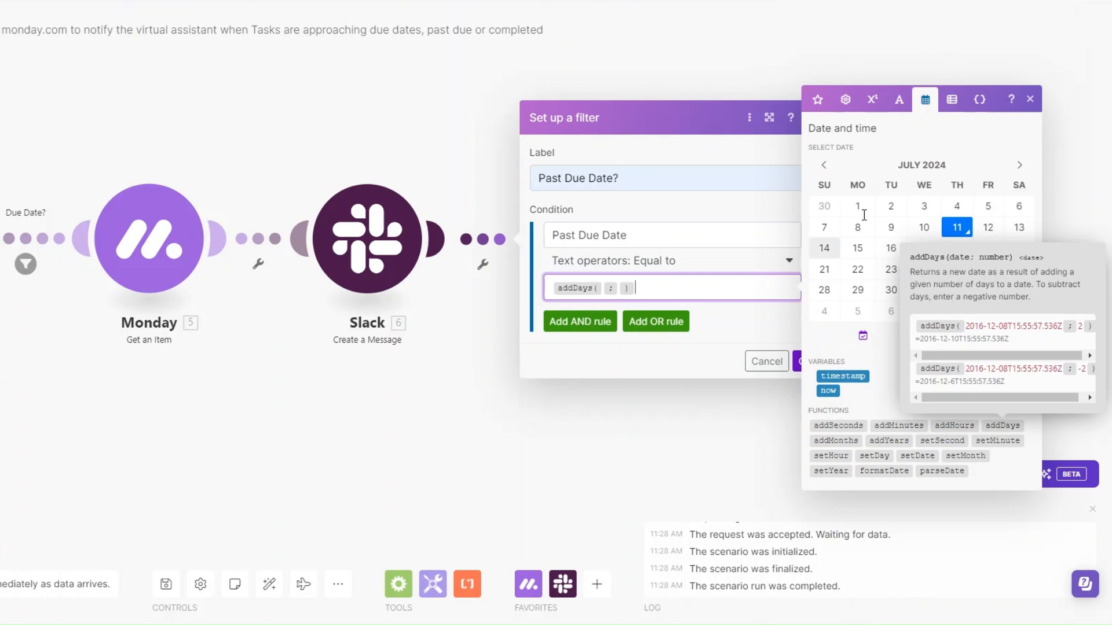
left_click(817, 99)
scroll(898, 382, "down", 10)
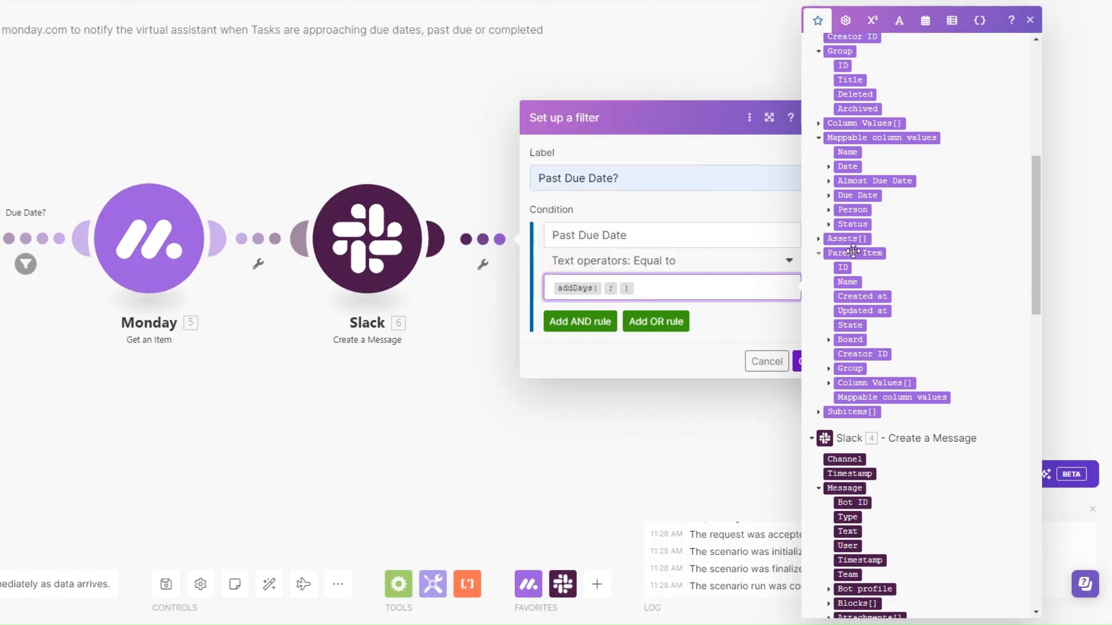
left_click(830, 197)
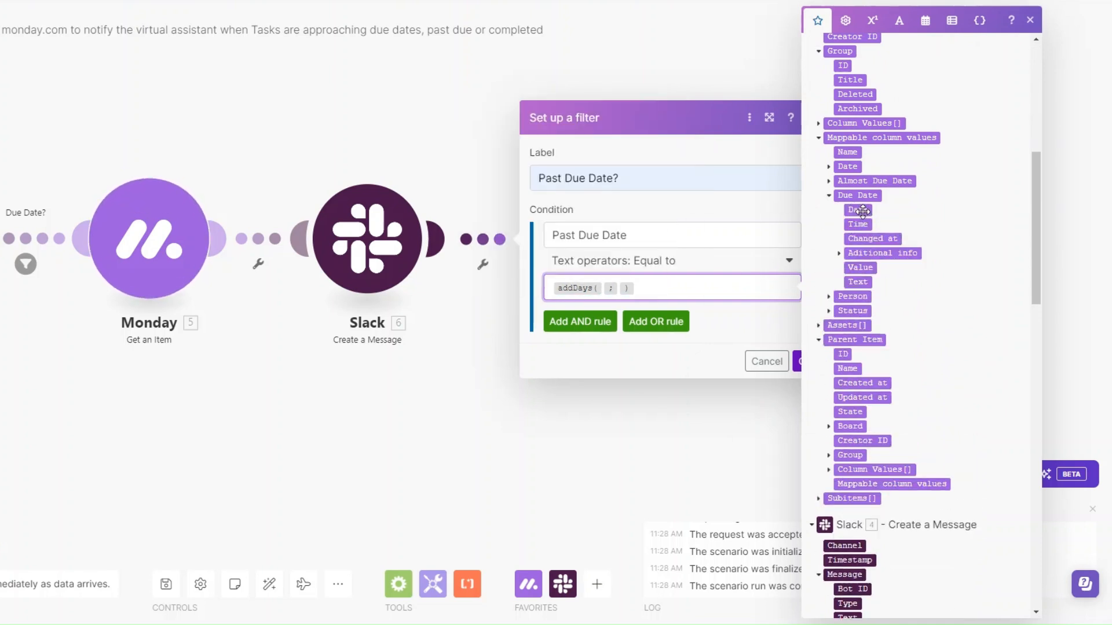
left_click(855, 212)
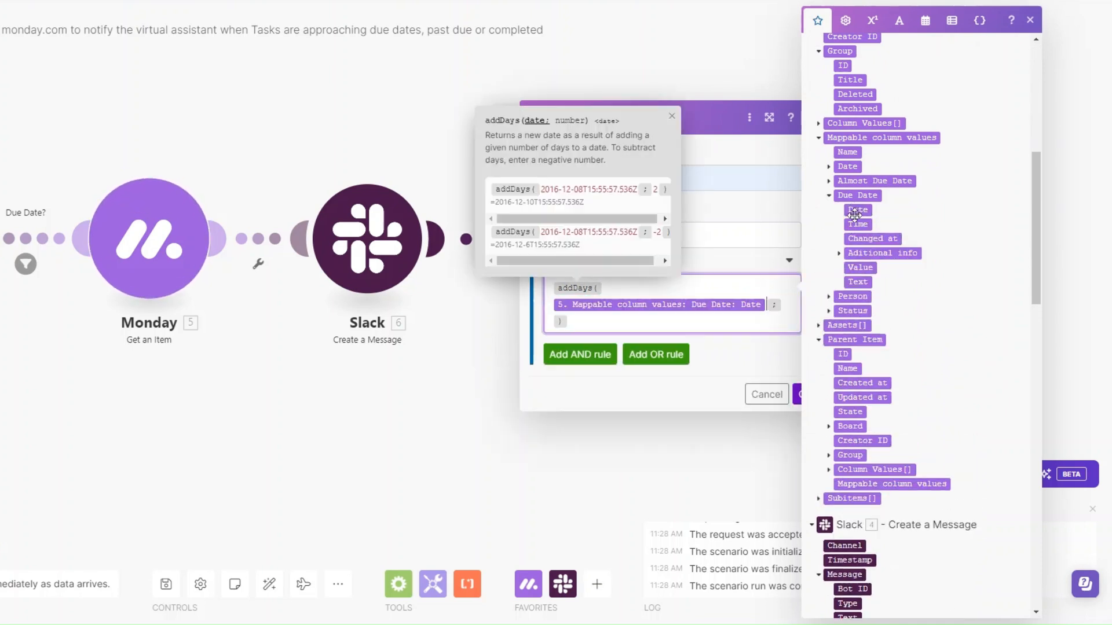
left_click(787, 309)
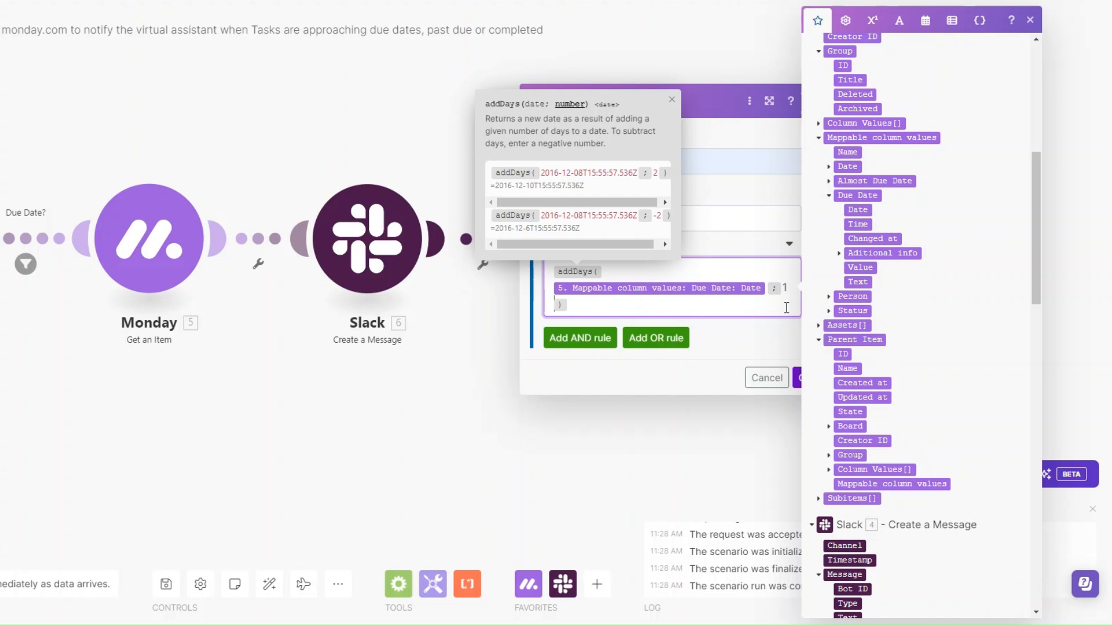
left_click(798, 380)
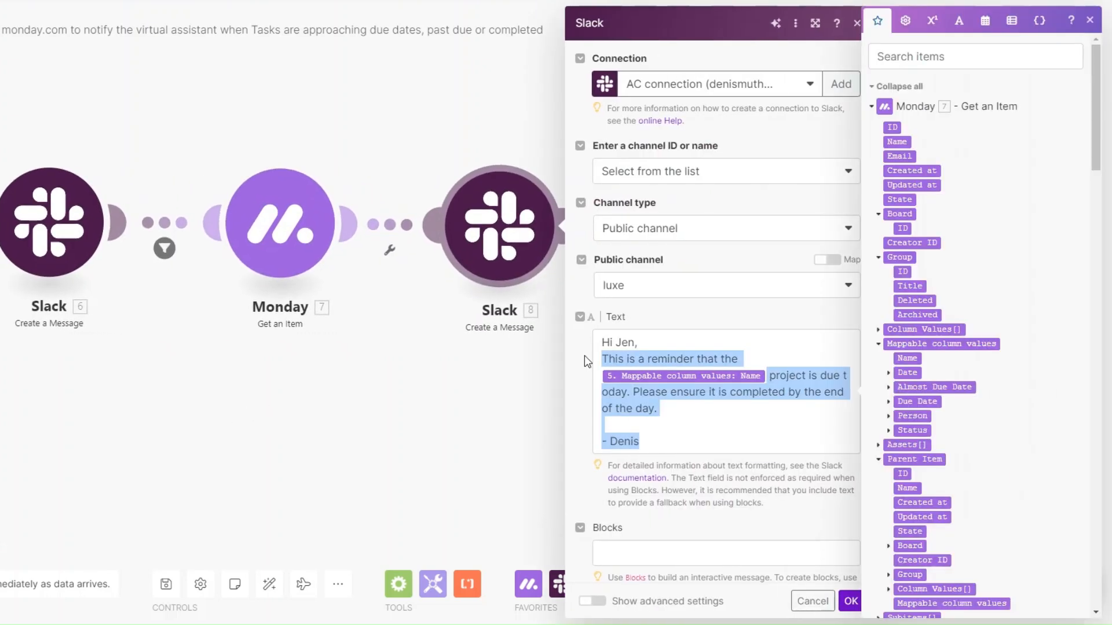
Replace the last Slack module's message text with the past-due reminder asking to prioritize the project's completion as soon as possible.
left_click_drag(601, 342, 654, 445)
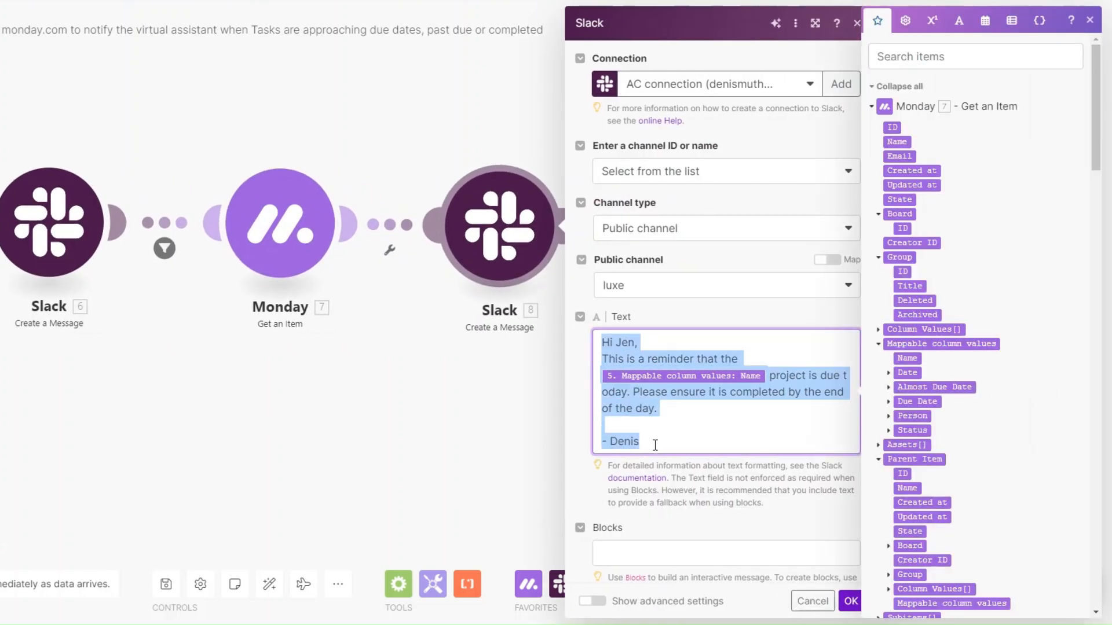
key("BackSpace")
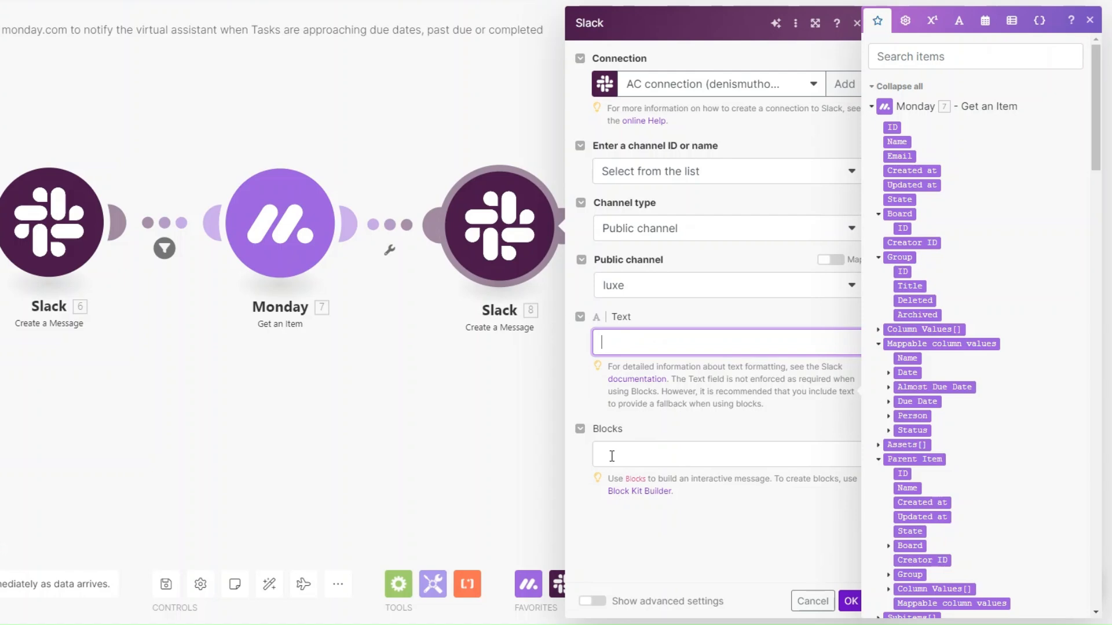
key("ctrl+z")
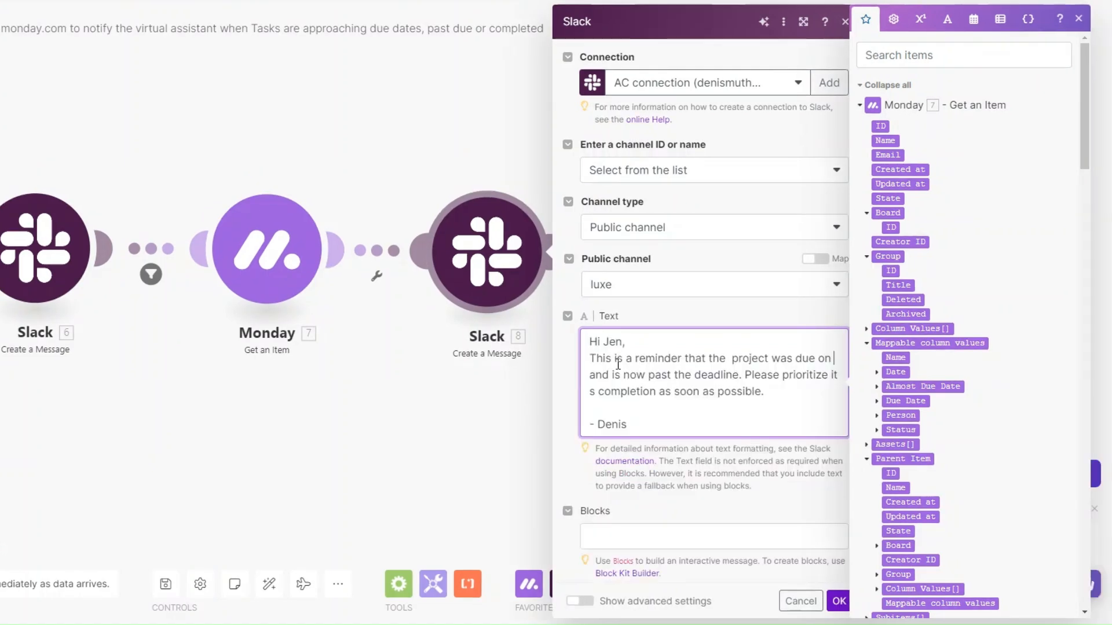
Insert the third Get an Item's Name before "project" and its Due Date: Date after "due on" in the past-due Slack message.
left_click(729, 359)
left_click(892, 357)
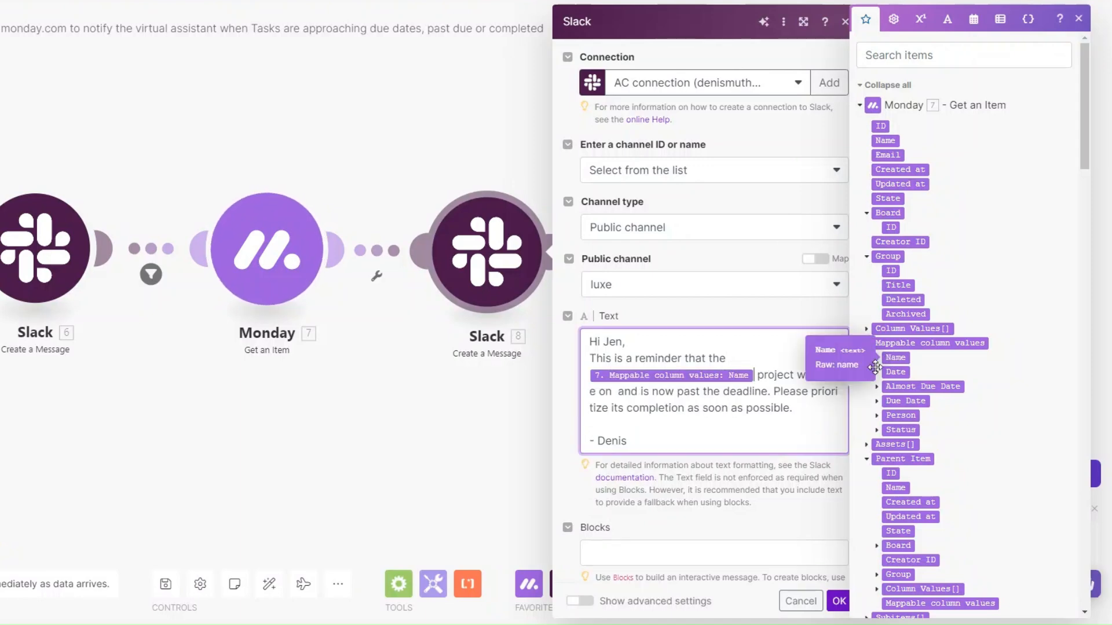
left_click(615, 392)
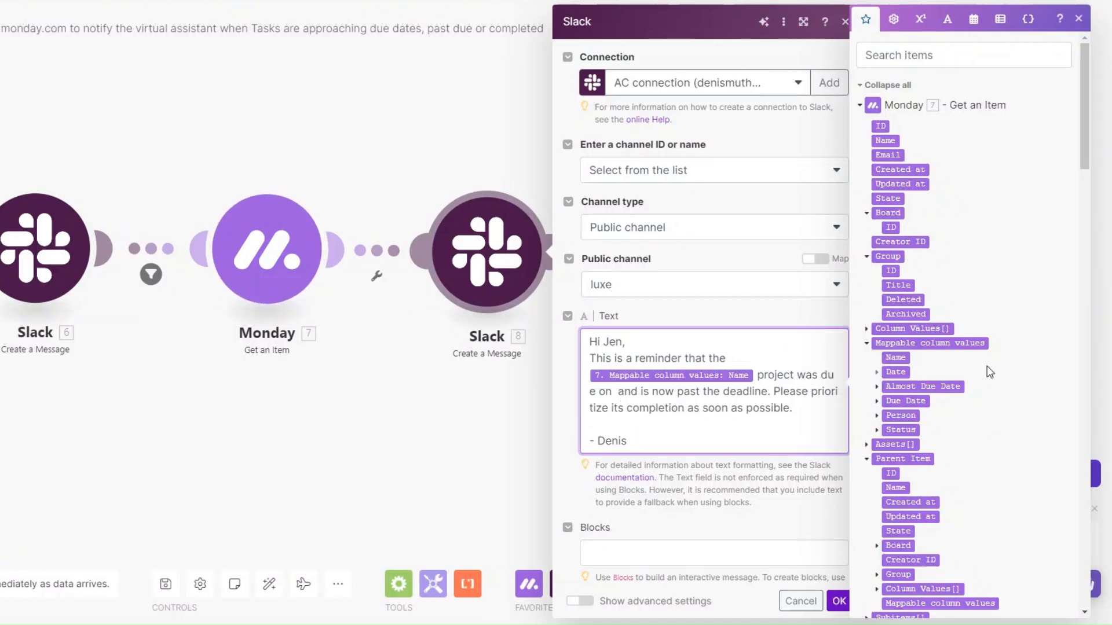
left_click(881, 401)
left_click(907, 415)
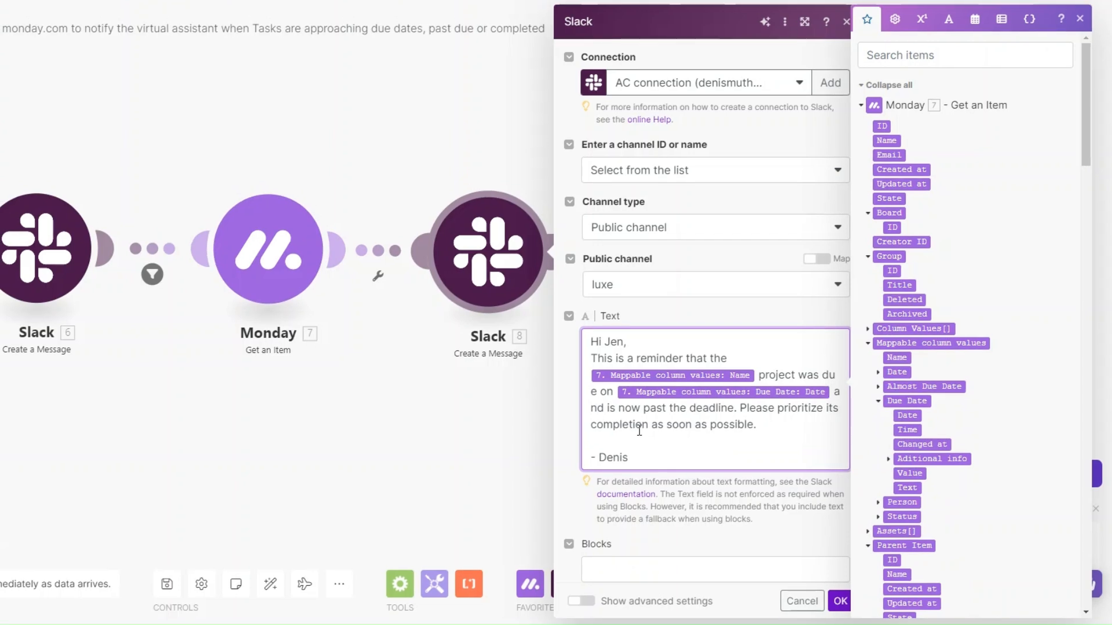
left_click(318, 471)
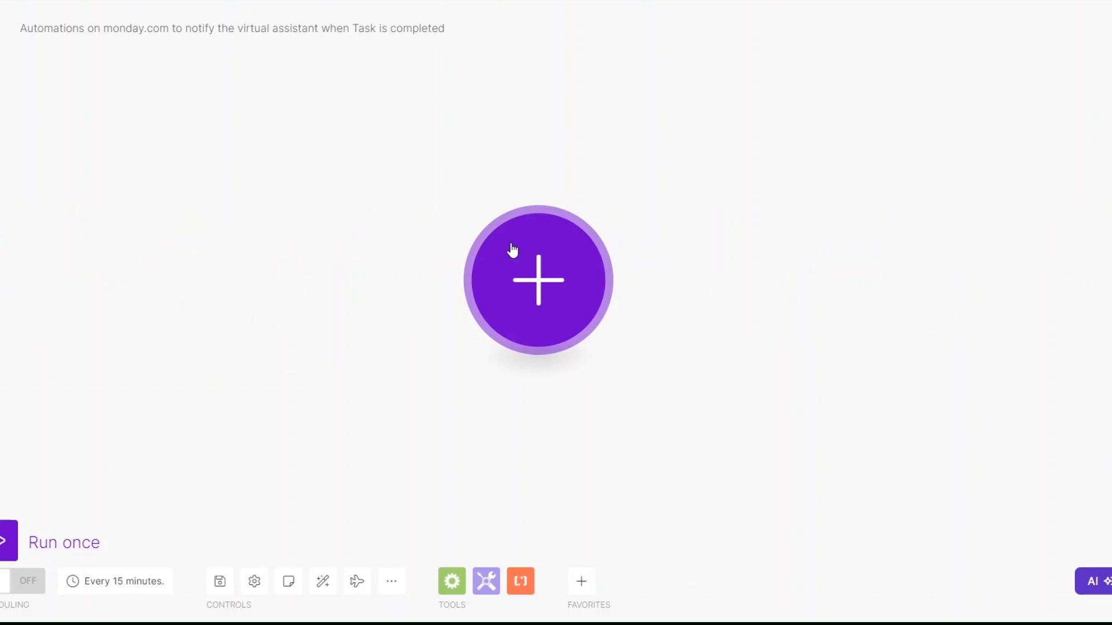
Add a Monday Watch Board's Column Values trigger as the first module of the task-completed scenario.
left_click(513, 250)
left_click(698, 225)
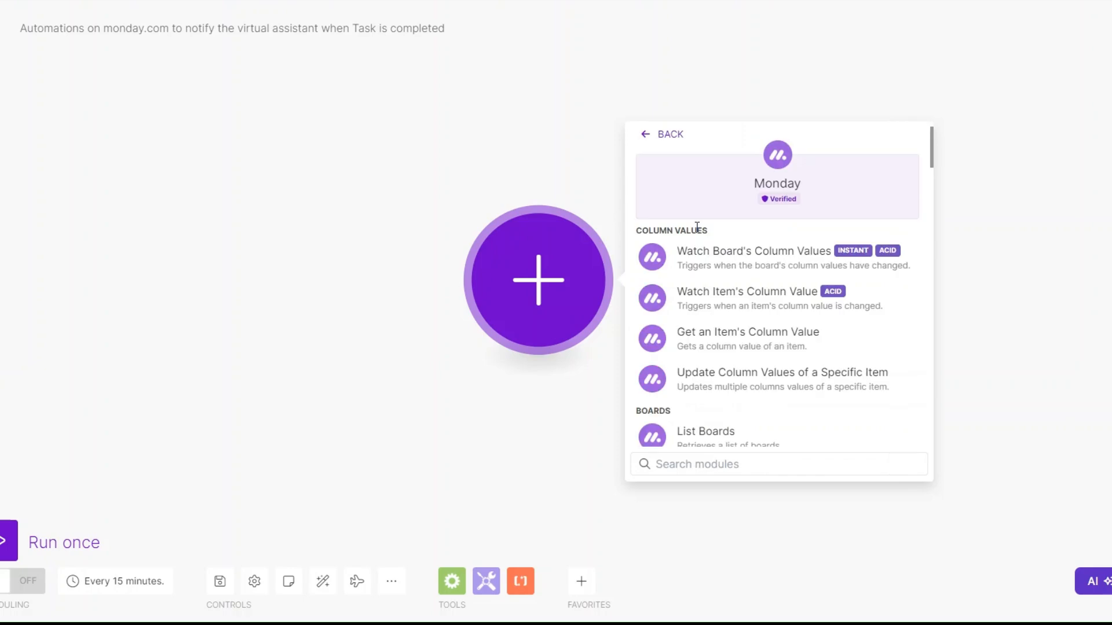
left_click(755, 266)
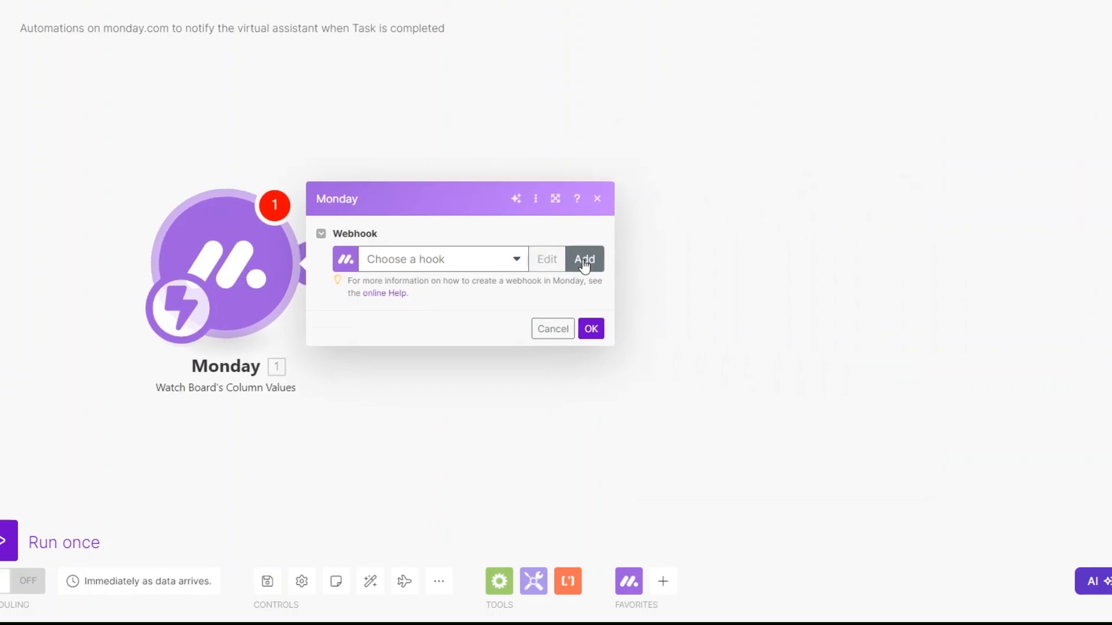
Create the "Project Successfully Completed webhook" with the Accounting Tasks connection, the Tasks board and update type Item's Column Value Update.
left_click(584, 260)
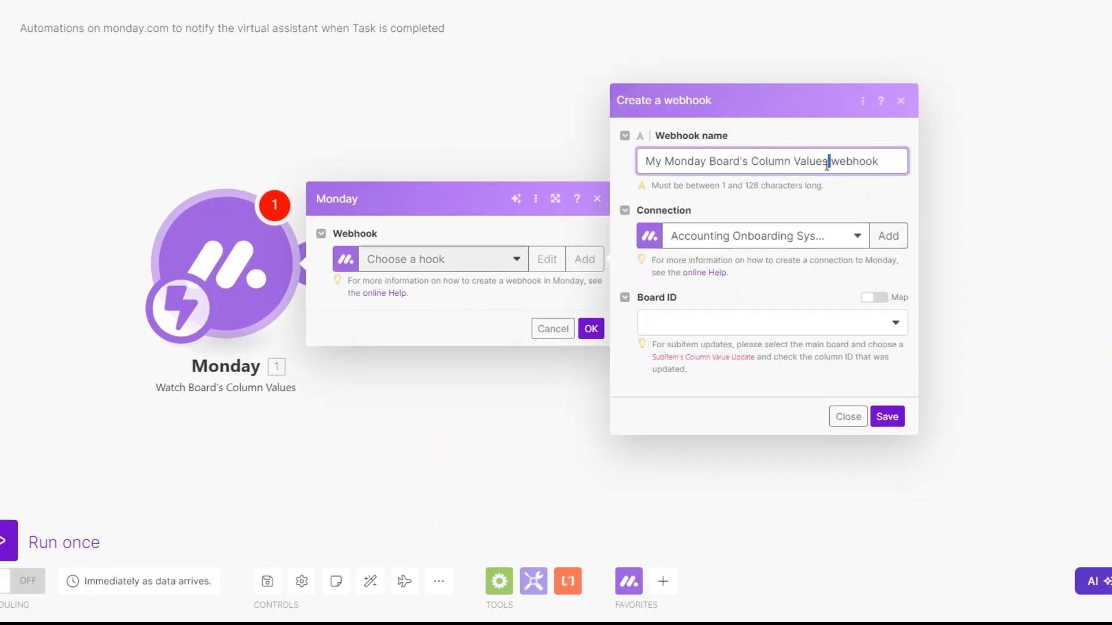
type("Project Successfully Completed")
left_click(743, 240)
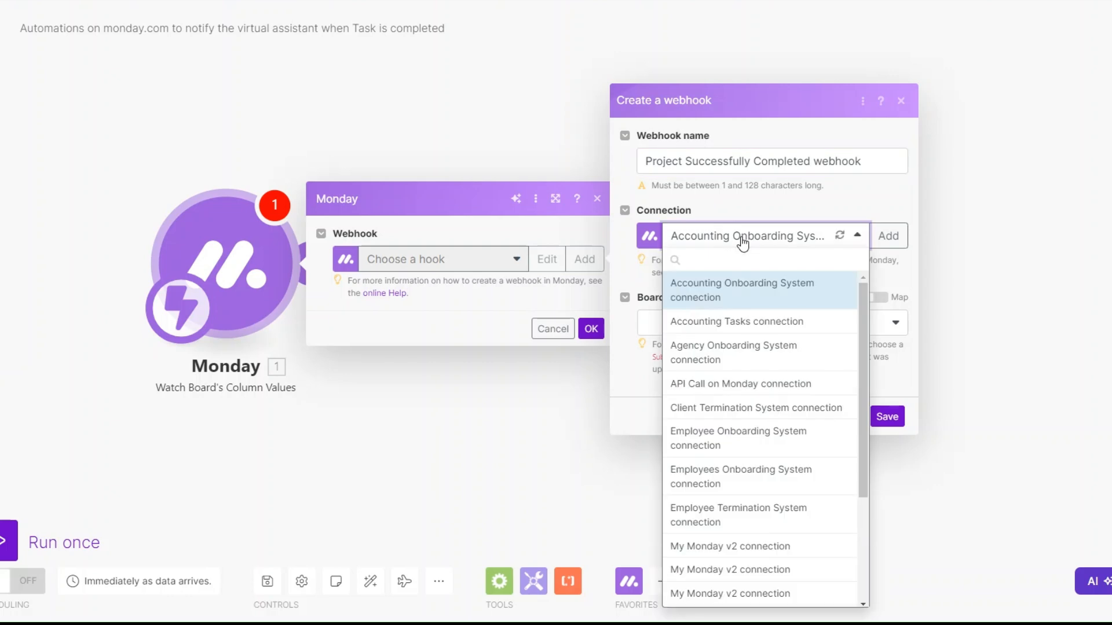
left_click(721, 321)
left_click(748, 325)
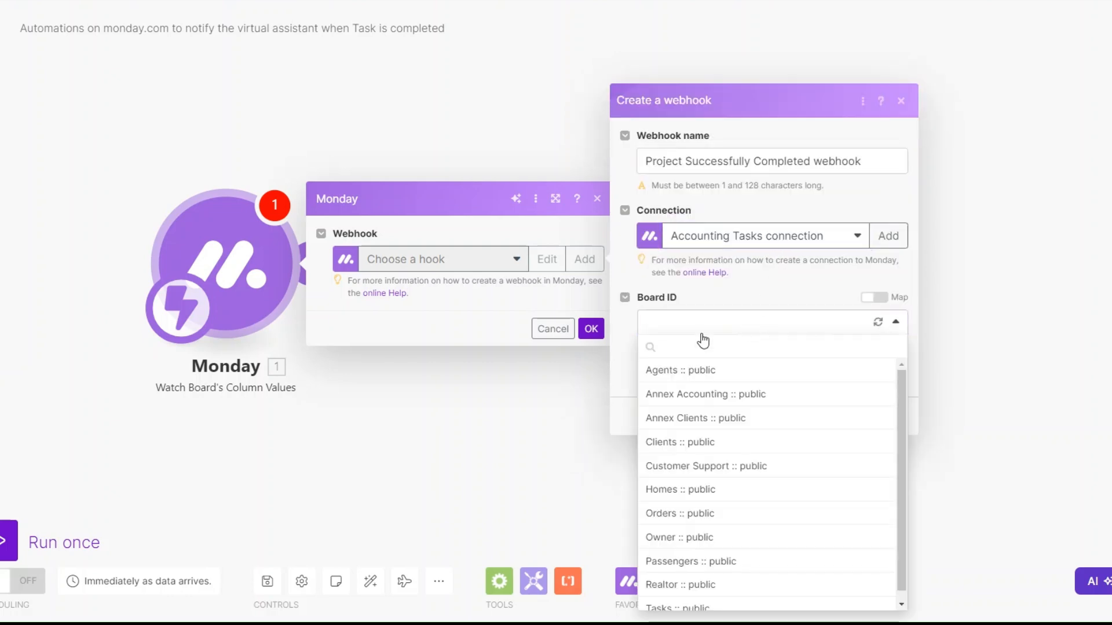
left_click(757, 605)
left_click(757, 394)
left_click(714, 414)
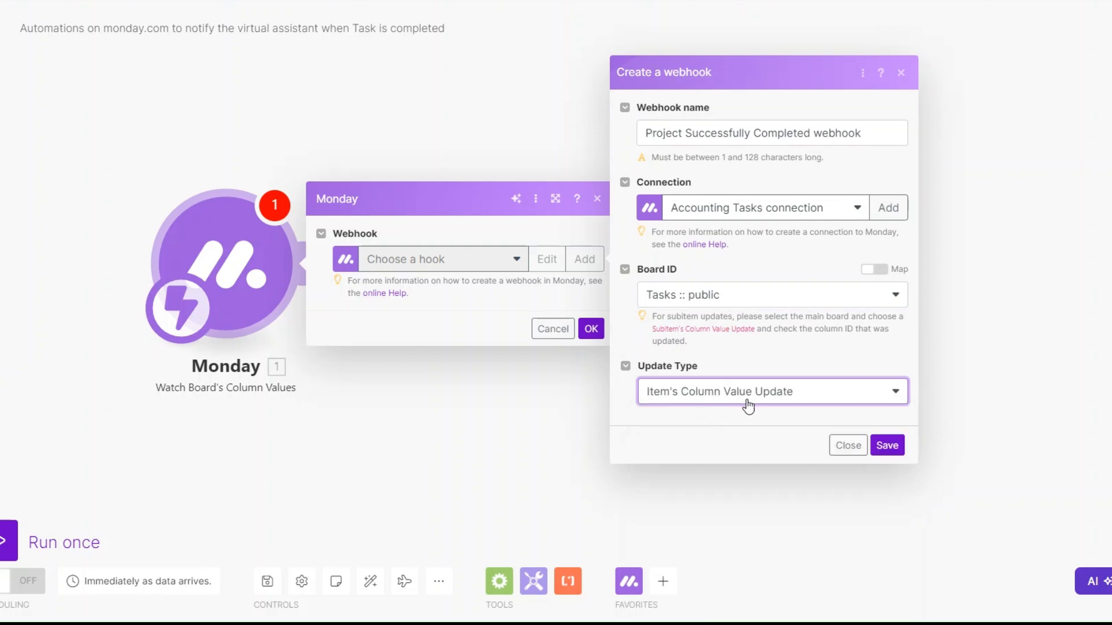
left_click(886, 446)
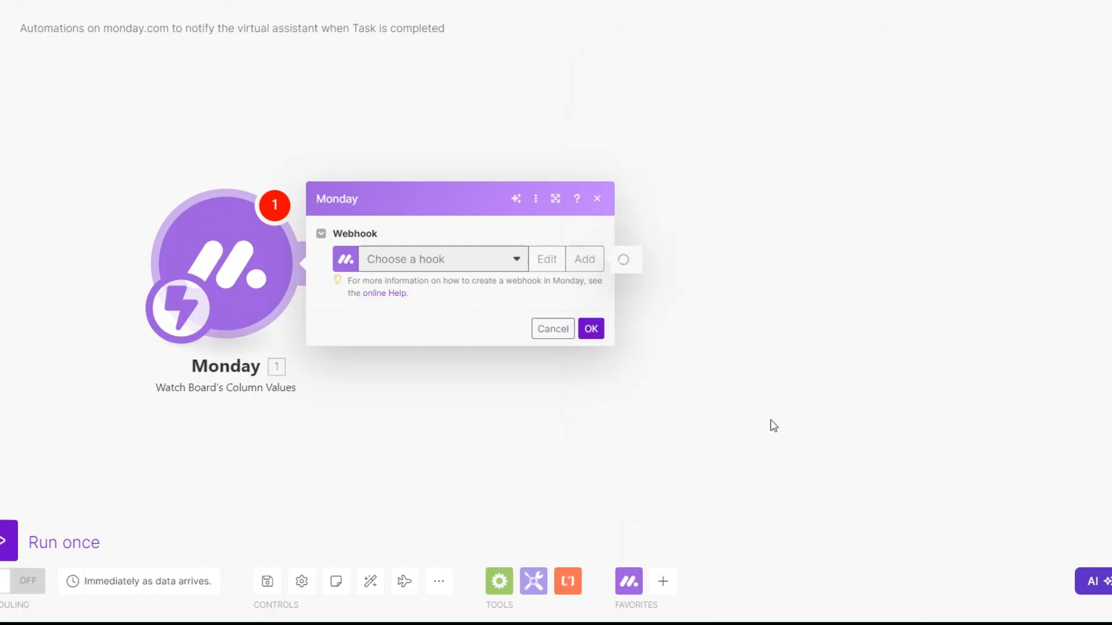
In monday.com, choose the Webhooks recipe "When a status changes to something, send a webhook" for the Tasks board.
left_click(893, 56)
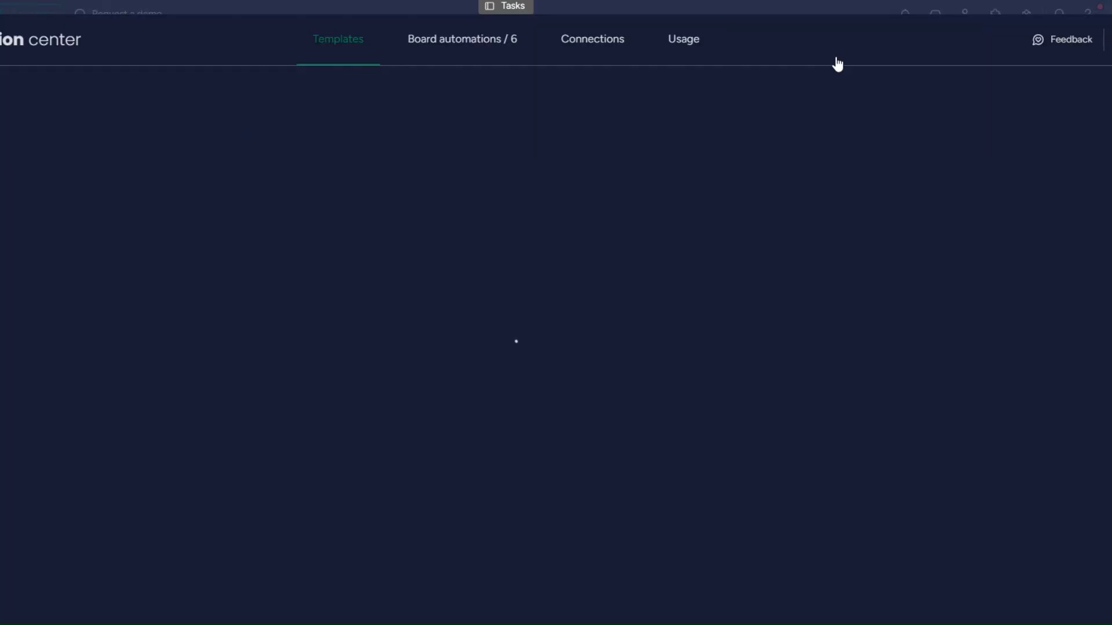
left_click(1041, 493)
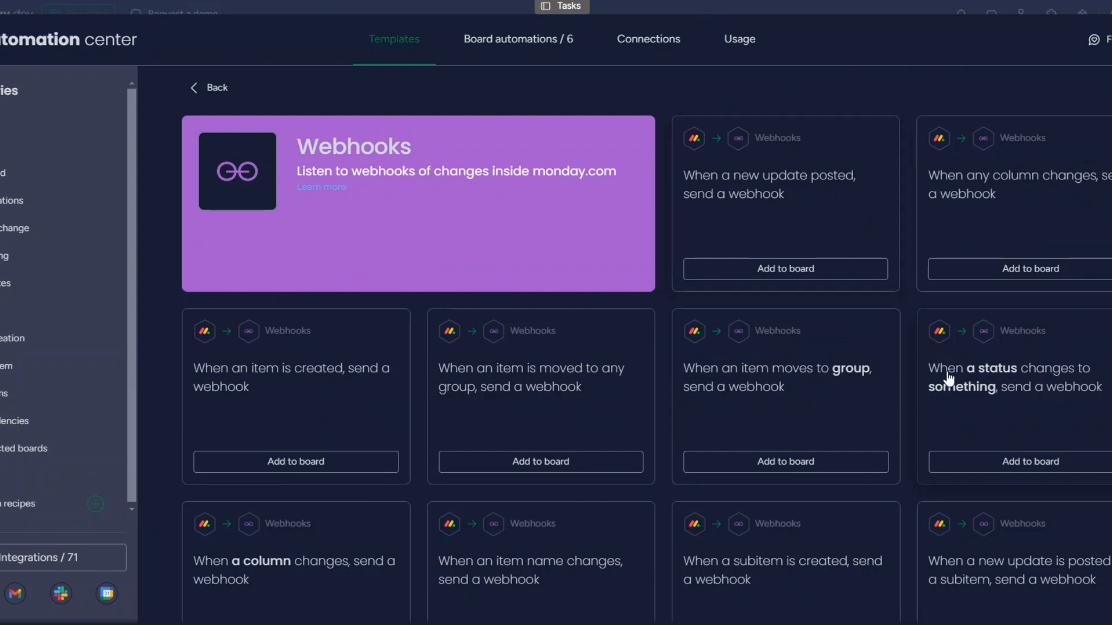
left_click(1091, 462)
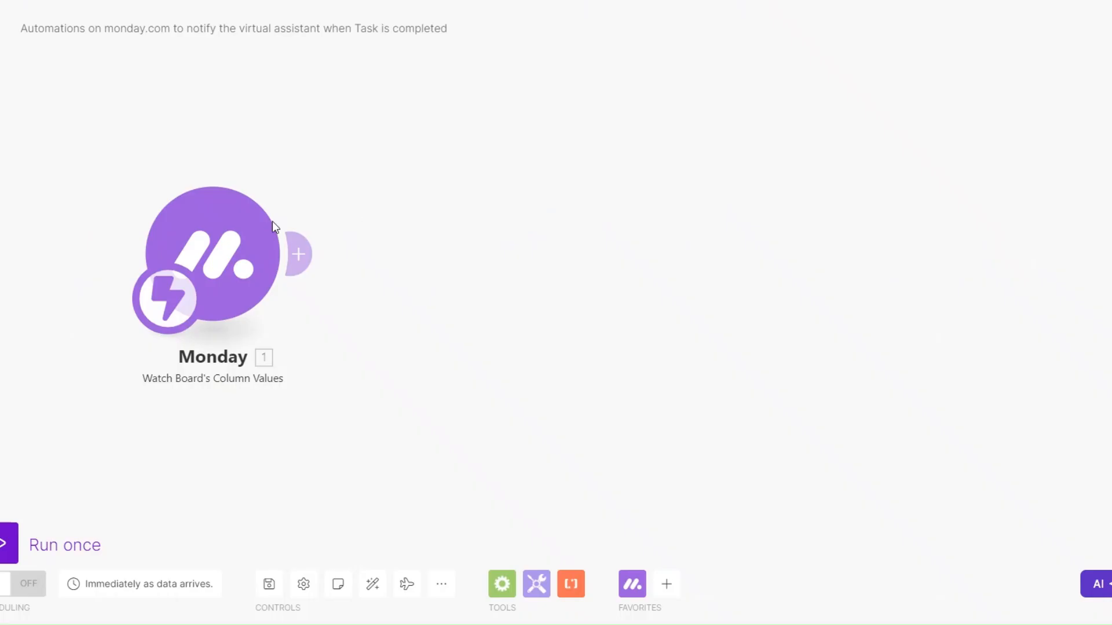
Copy the webhook address from Make's Monday trigger and connect it as the webhook URL of the monday.com recipe.
left_click(272, 226)
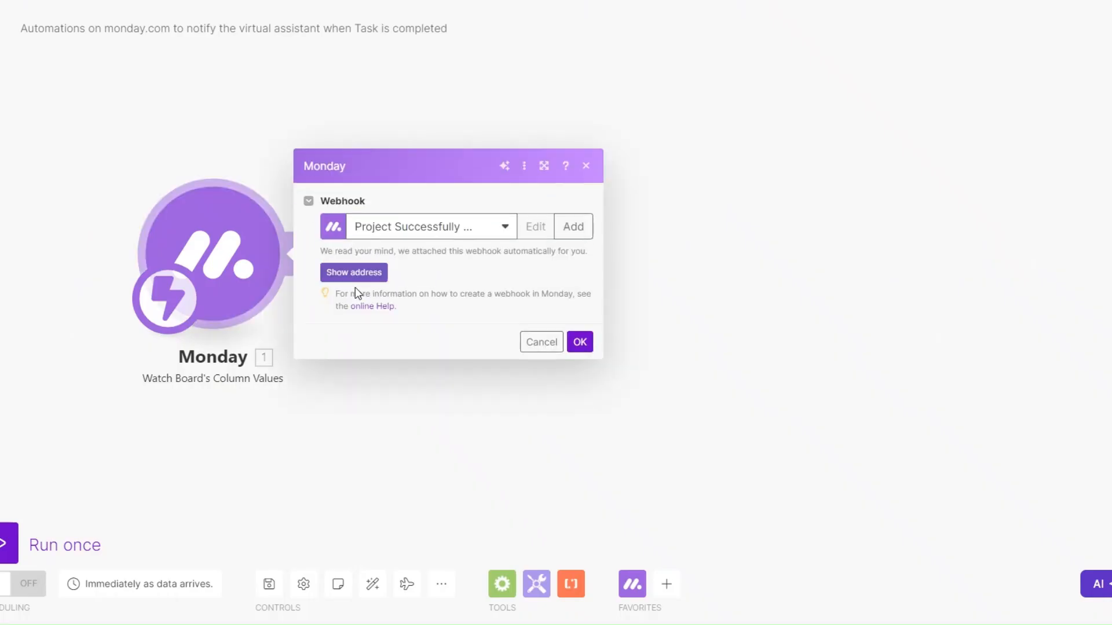
left_click(353, 273)
left_click(522, 296)
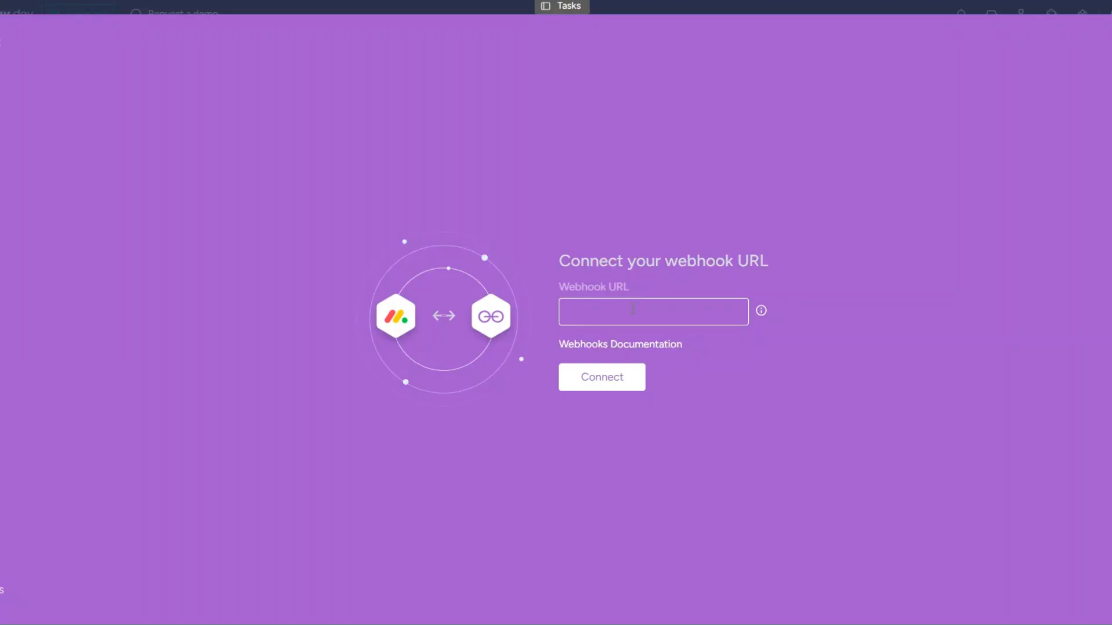
key("ctrl+v")
left_click(589, 383)
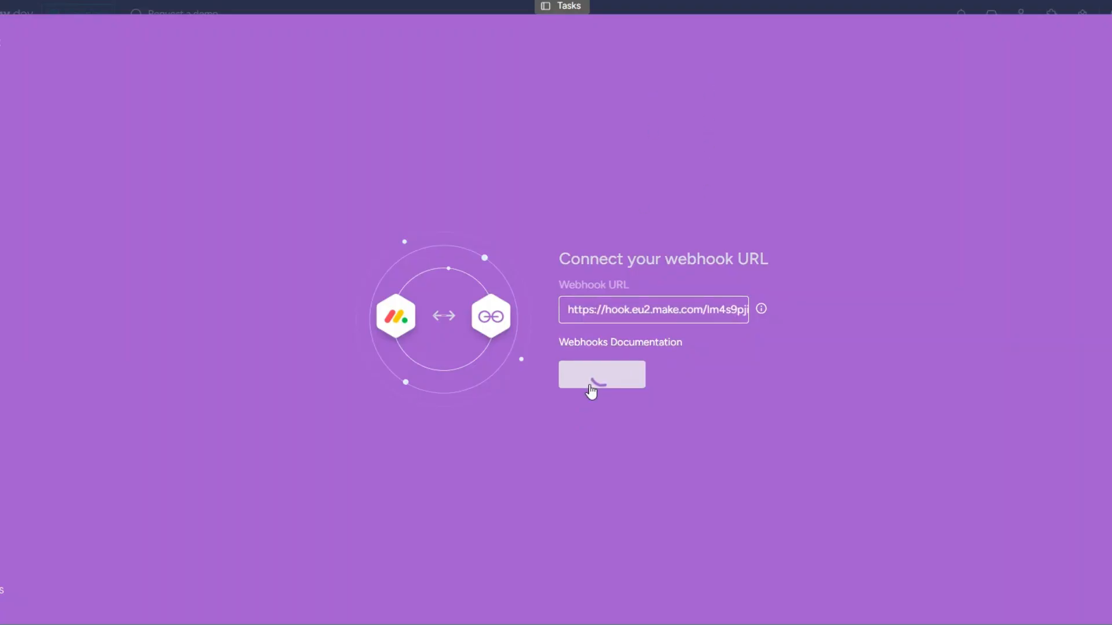
Add the recipe to the board for Status changing to Completed, and confirm the Monday trigger's settings in Make.
left_click(388, 350)
left_click(579, 286)
left_click(600, 402)
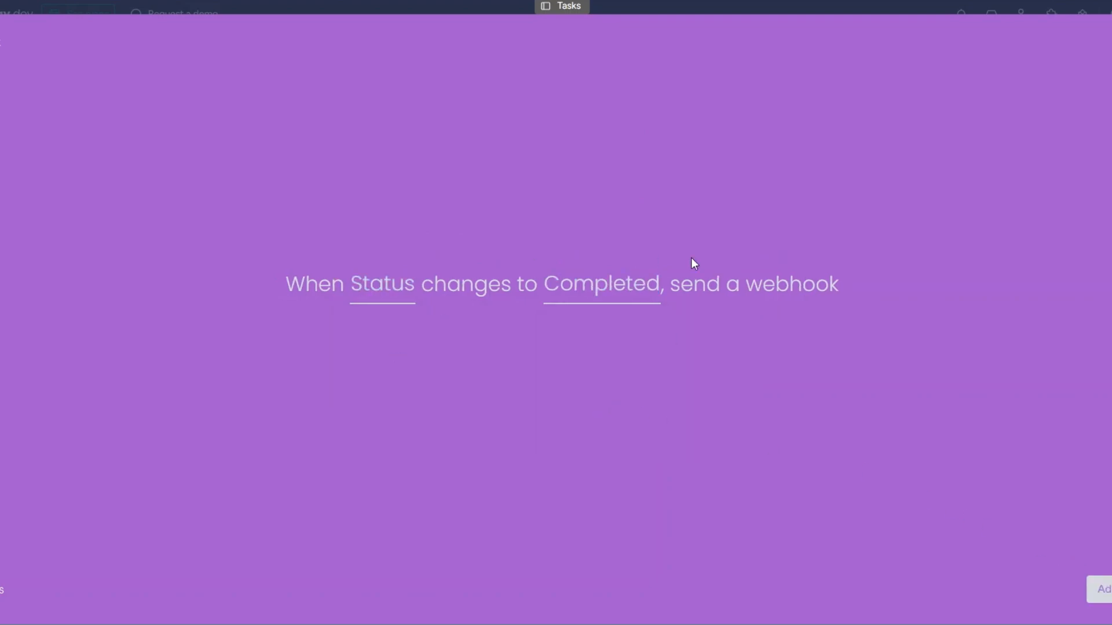
left_click(1106, 589)
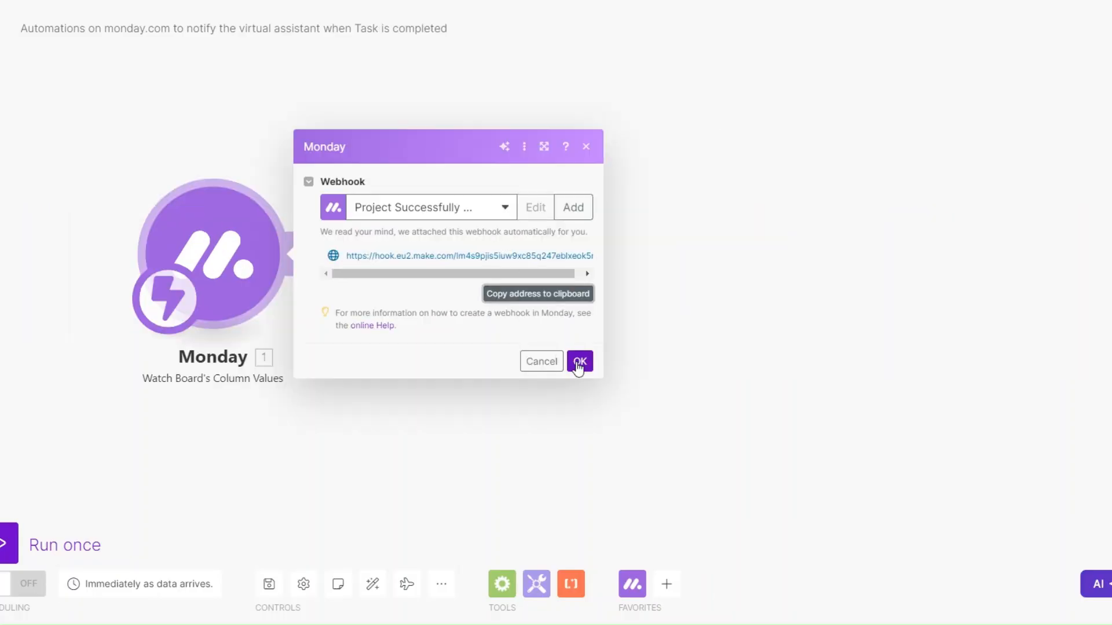
left_click(578, 362)
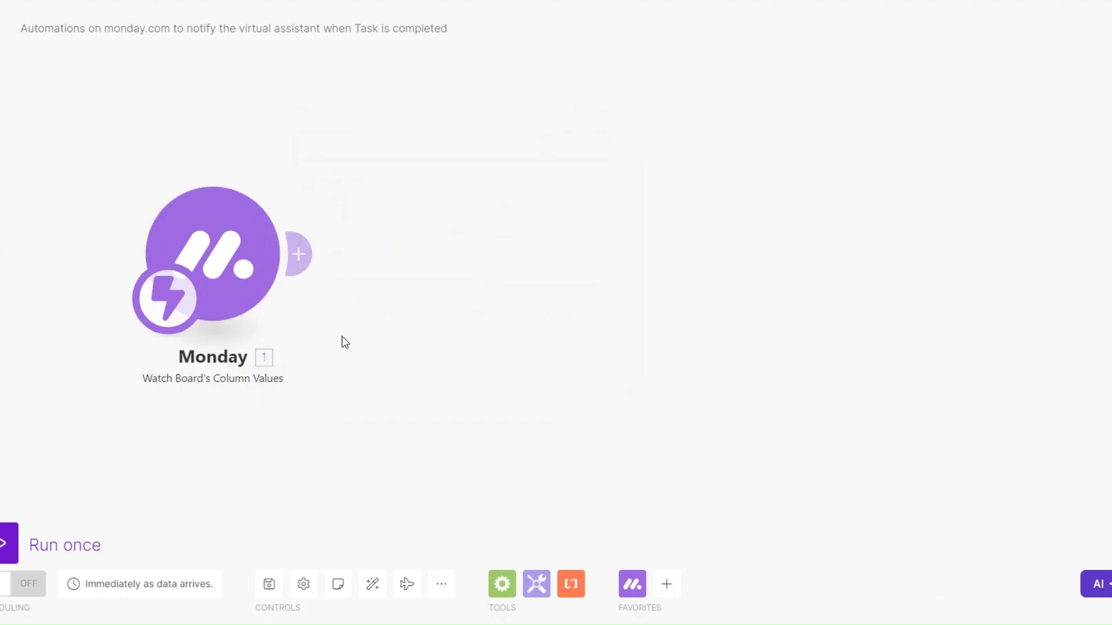
Run the scenario once and set the Bookkeeping and Financial Record Keeping task's Status to Completed in monday.com.
left_click(2, 558)
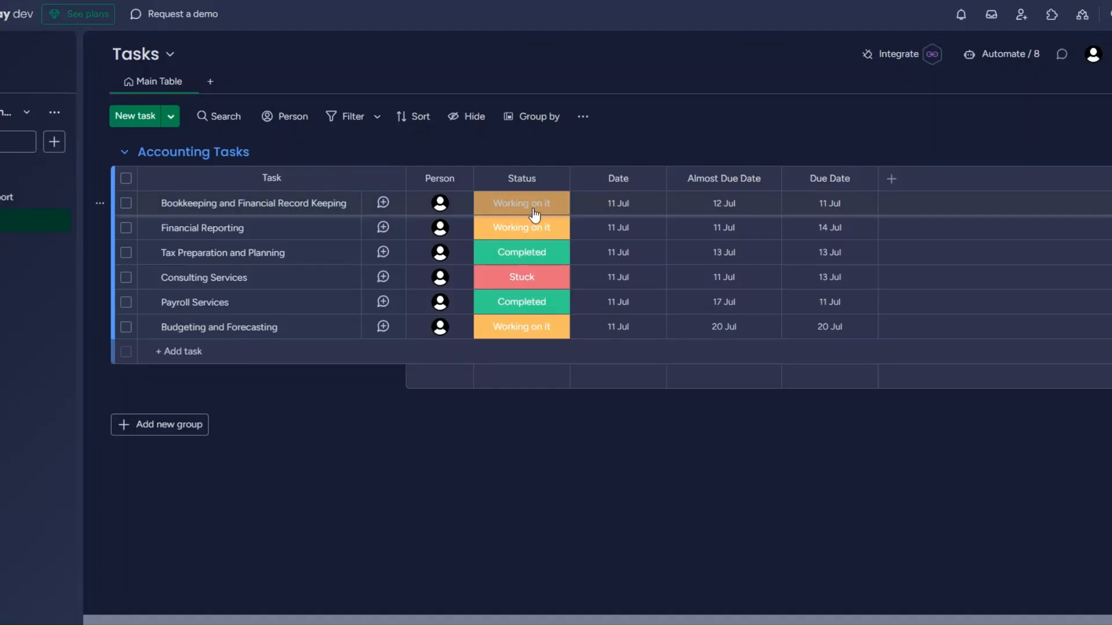
left_click(530, 209)
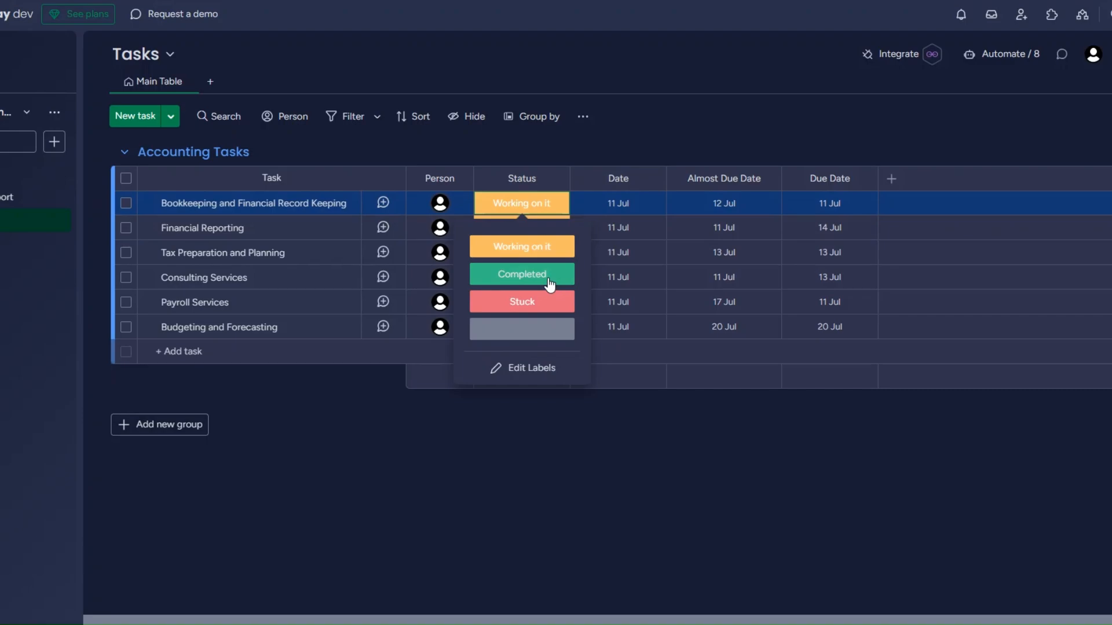
left_click(522, 274)
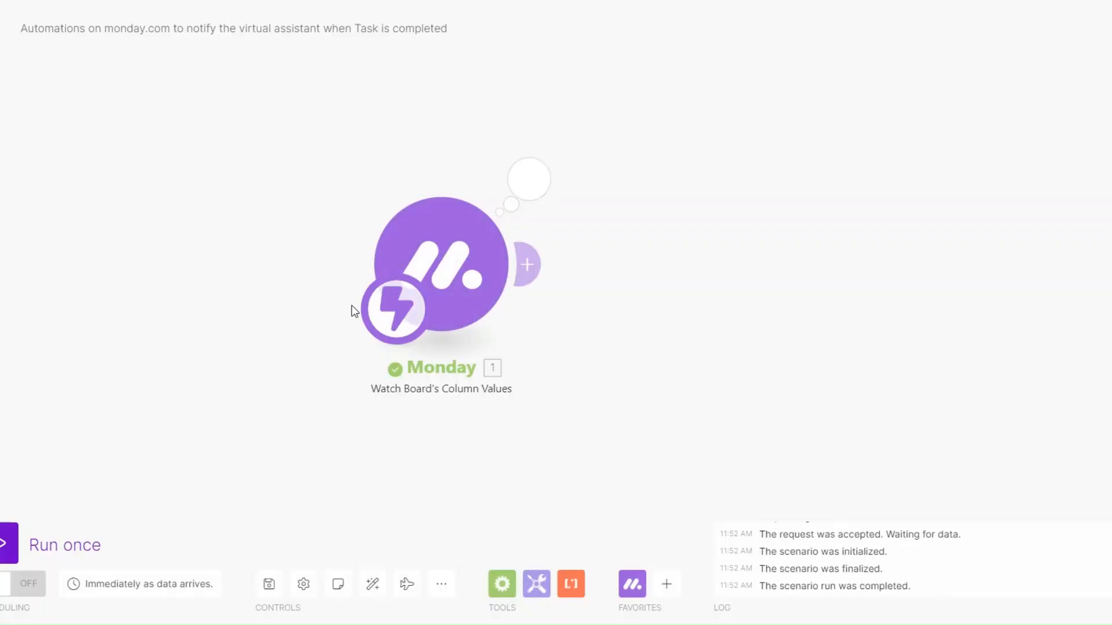
Inspect the Monday trigger's output bundle in Make and add a Slack Create a Message module after the trigger.
left_click(525, 183)
left_click_drag(672, 250, 834, 254)
left_click(526, 313)
left_click_drag(526, 314, 387, 305)
left_click(384, 256)
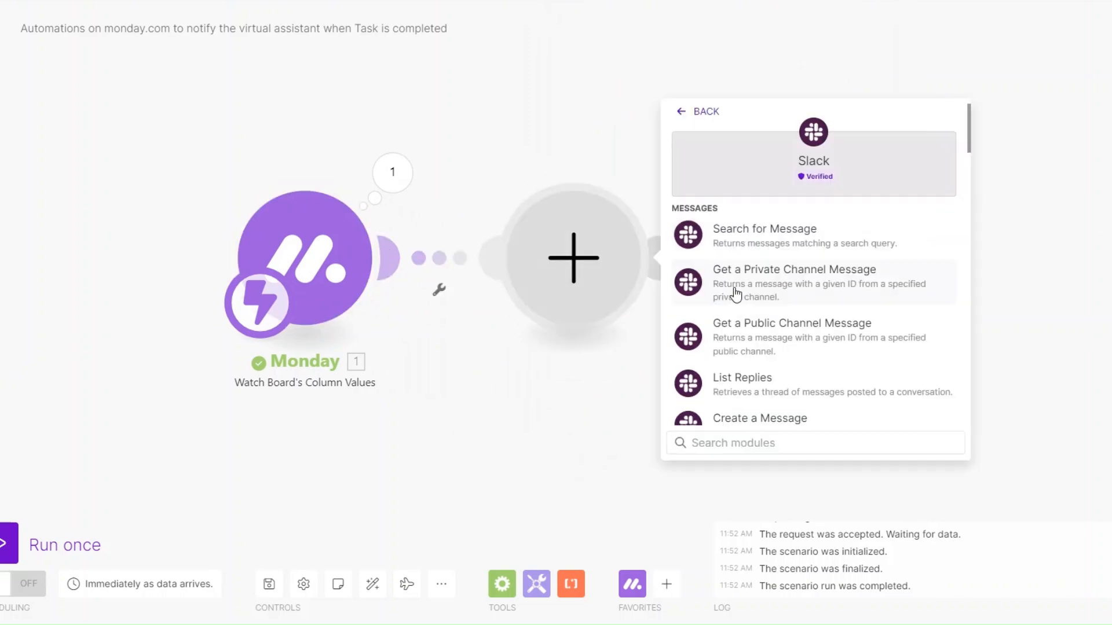
left_click(751, 422)
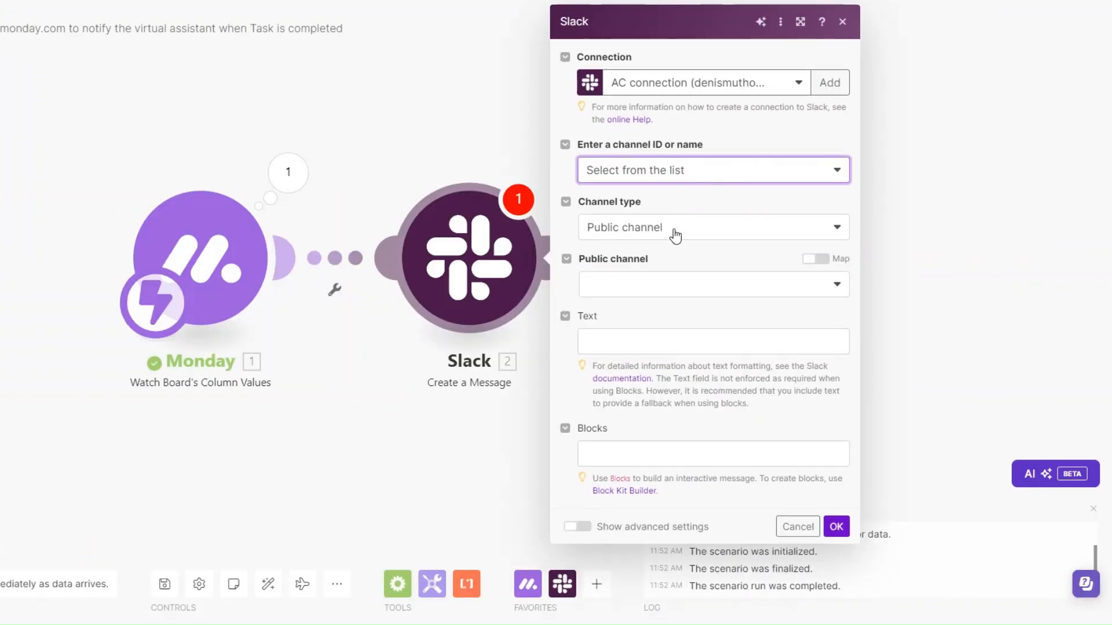
Set the Slack message's destination to the public channel luxe.
left_click(664, 289)
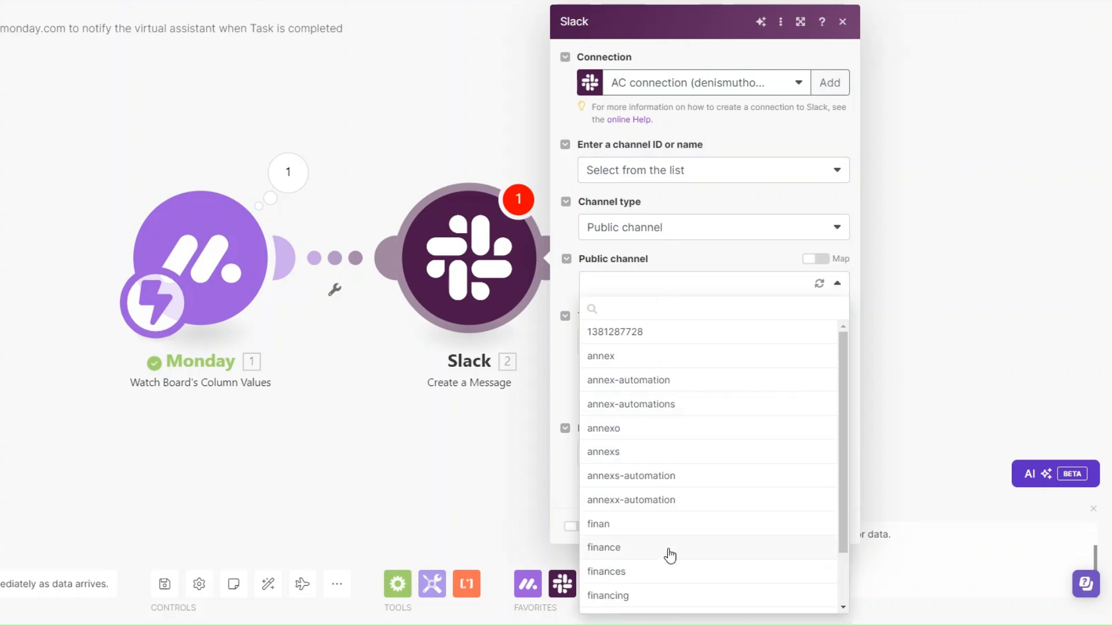
scroll(668, 556, "down", 2)
left_click(652, 577)
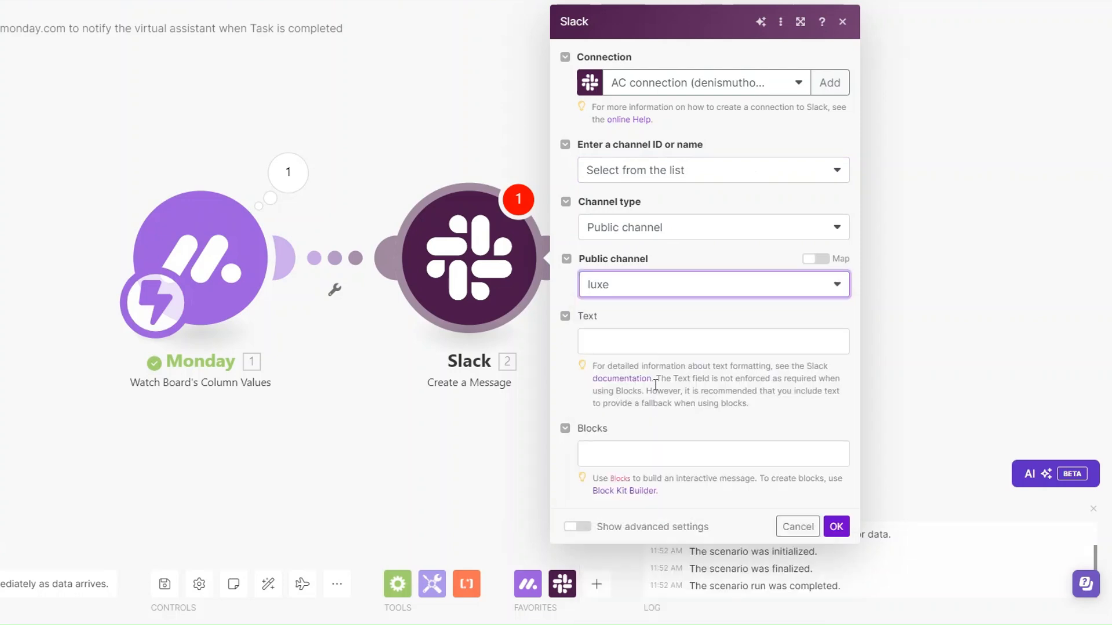
Write the congratulation message for successfully completing the project, insert Pulse Name before "project", and confirm the Slack module.
left_click(647, 342)
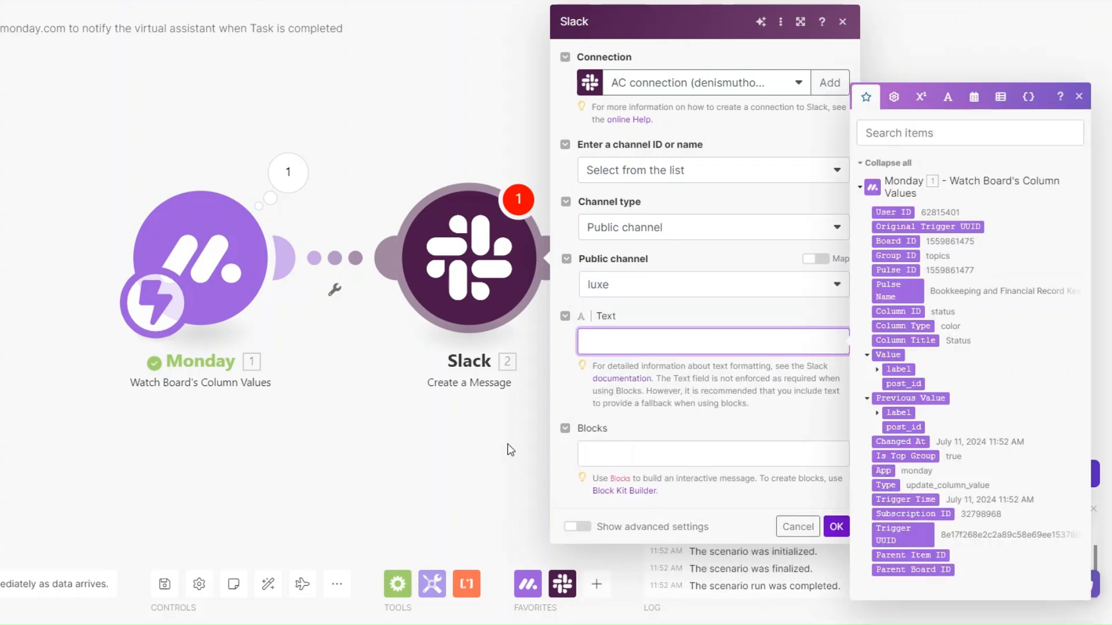
type("Hi Jen, I wanted to take a moment to congratulate you on successfully completing the ! Your hard work and dedication are greatly appreciated.  Thank you for your excellent efforts!  - Denis")
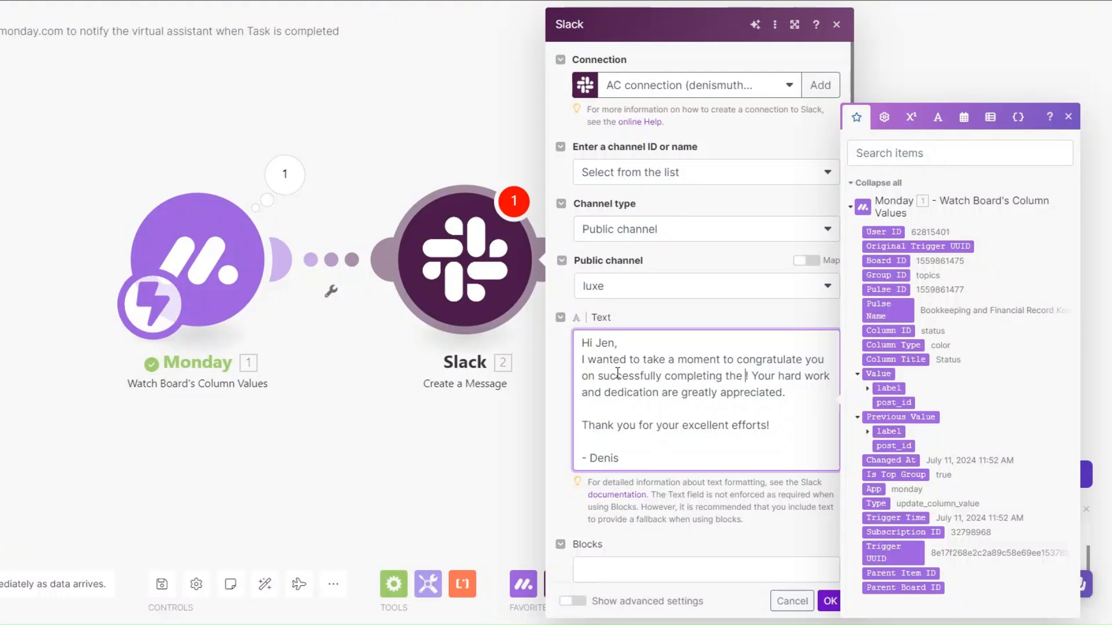
left_click(888, 310)
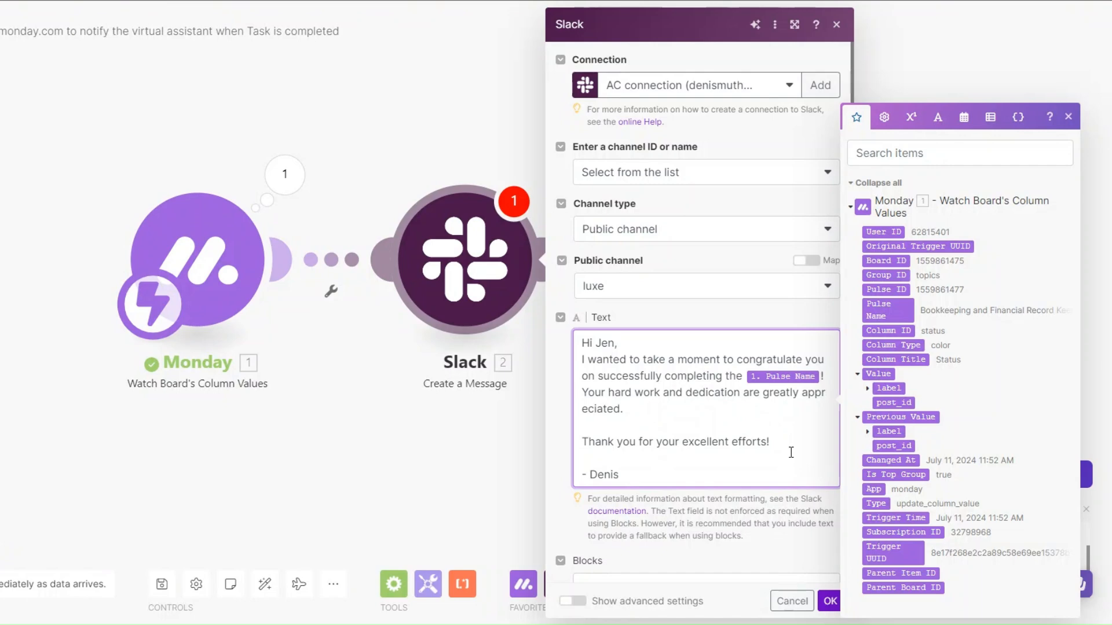
type("project")
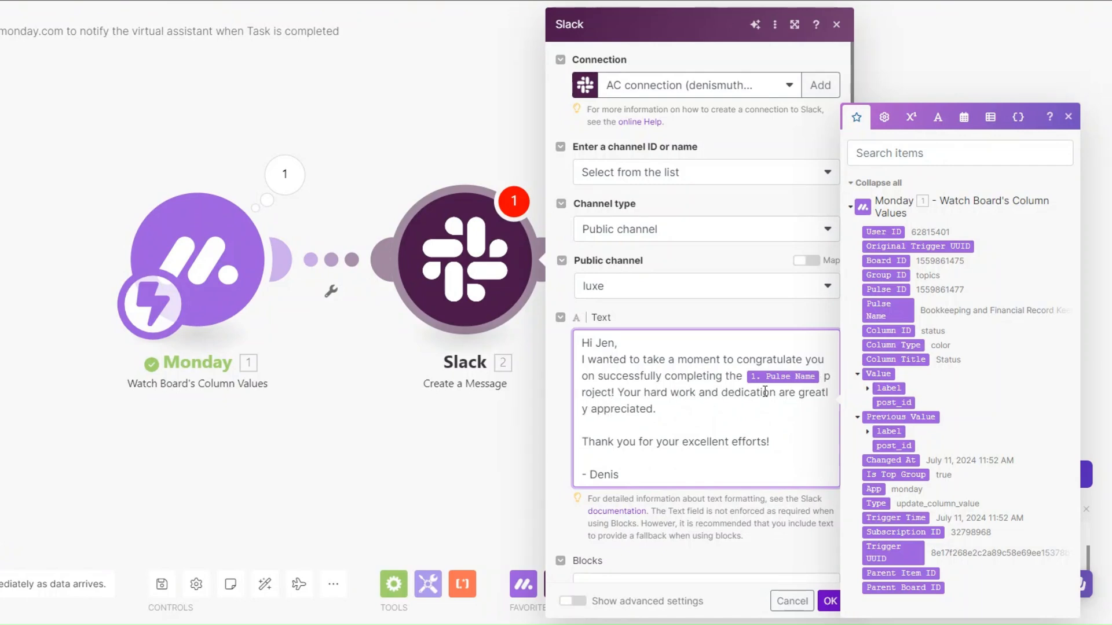
left_click(829, 601)
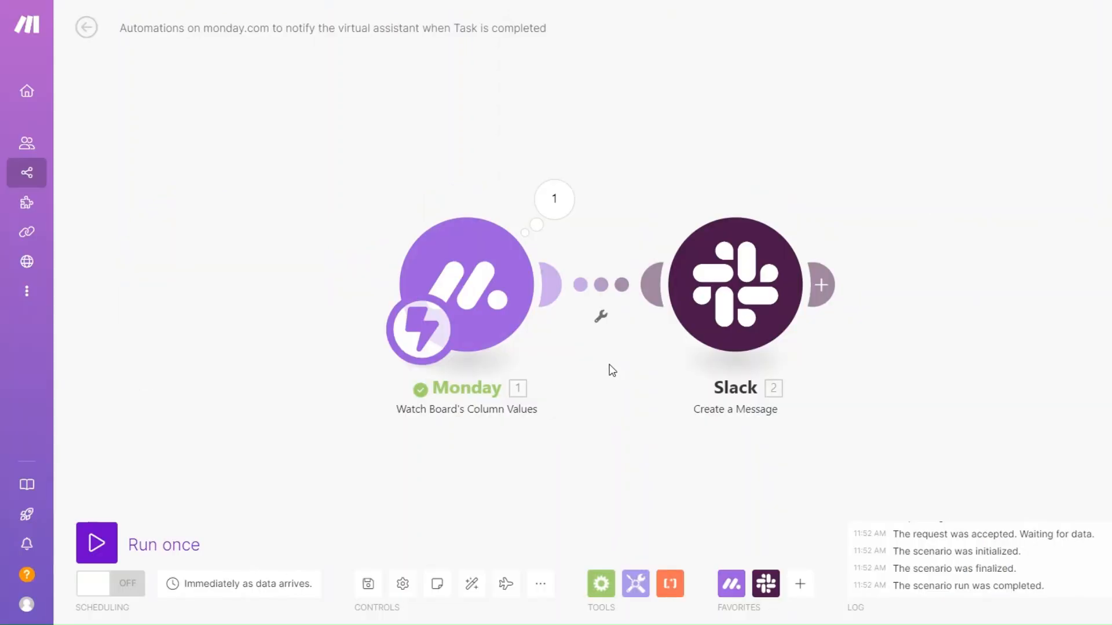
Test the scenario by running it once and completing the Financial Reporting task in monday.com, checking the resulting message in Slack's luxe channel.
left_click_drag(611, 370, 607, 365)
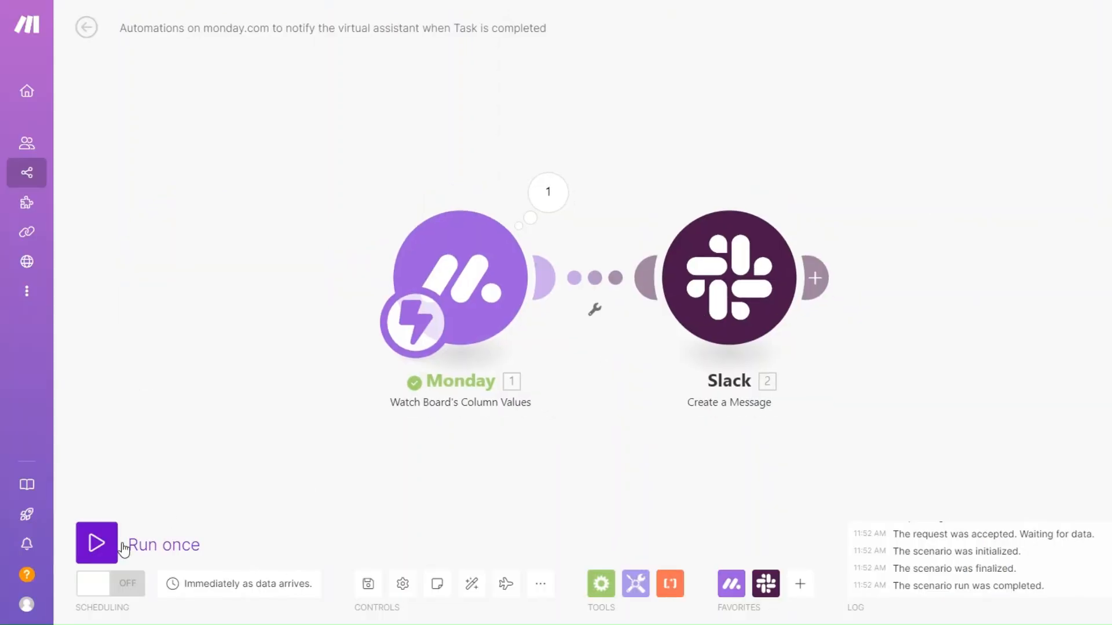
left_click(122, 547)
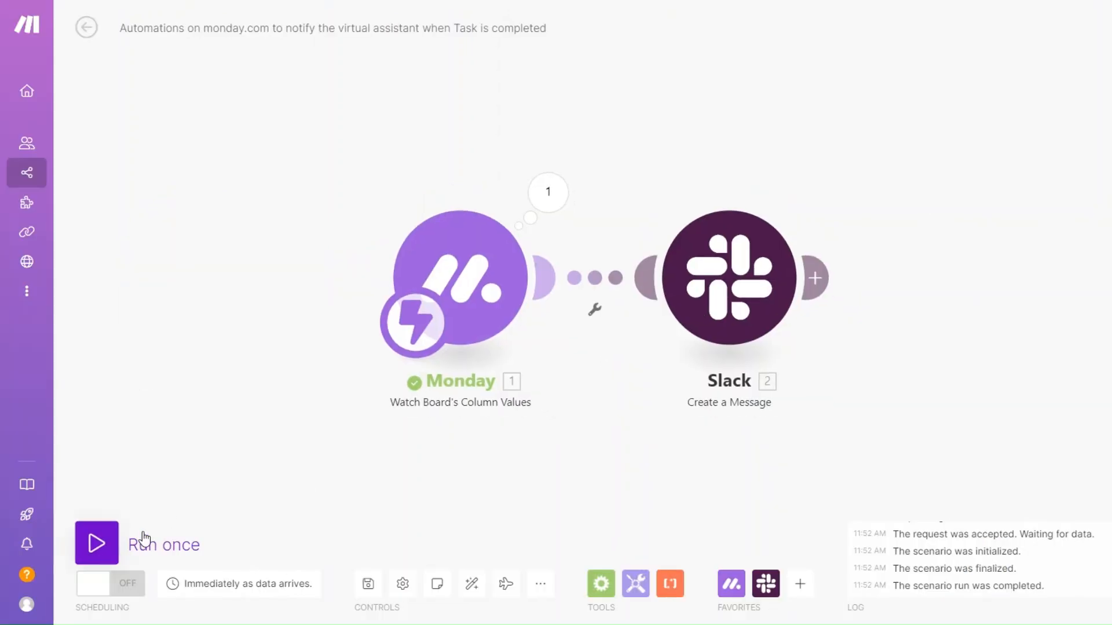
left_click(322, 596)
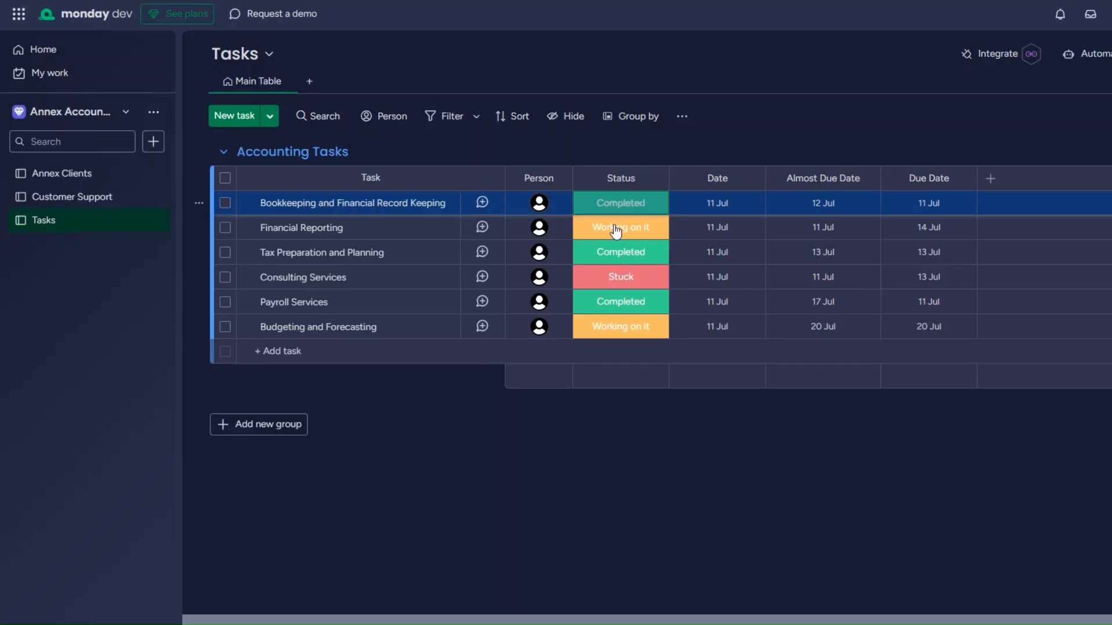
left_click(616, 228)
left_click(627, 313)
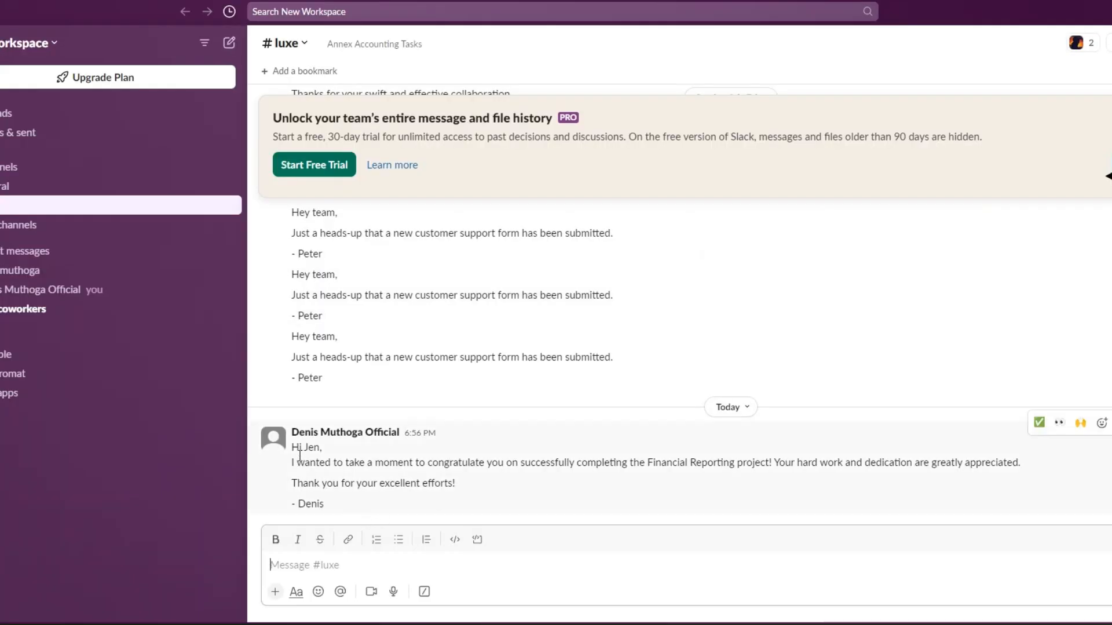
left_click_drag(295, 447, 345, 499)
left_click(397, 505)
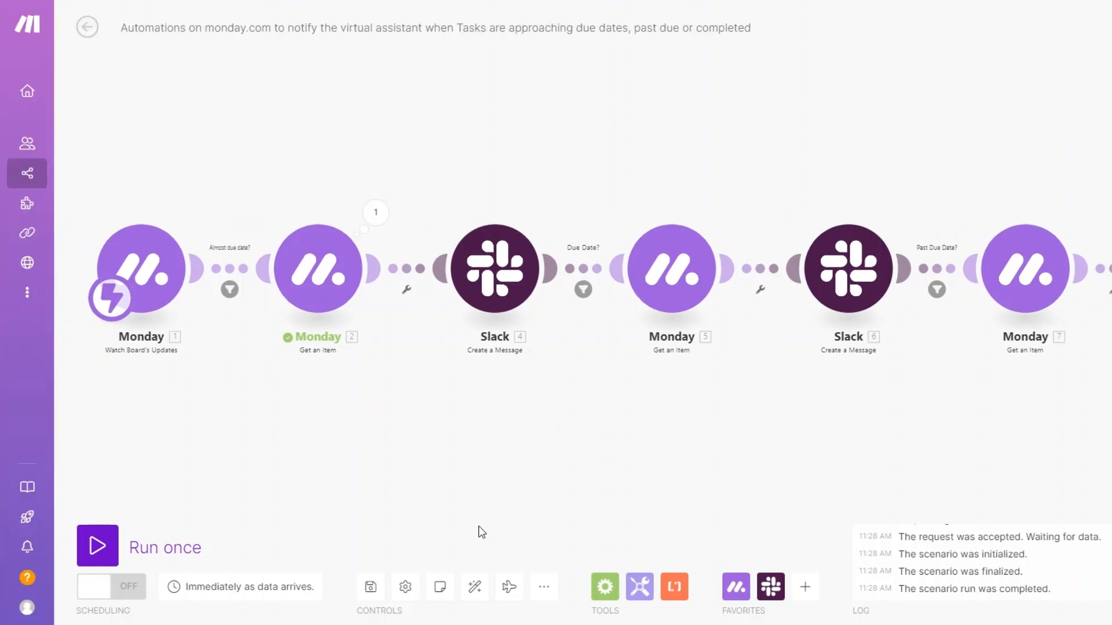
Activate scheduling for the Make scenario about tasks approaching due dates, past due or completed, deleting the old data in its webhook queue.
left_click(103, 590)
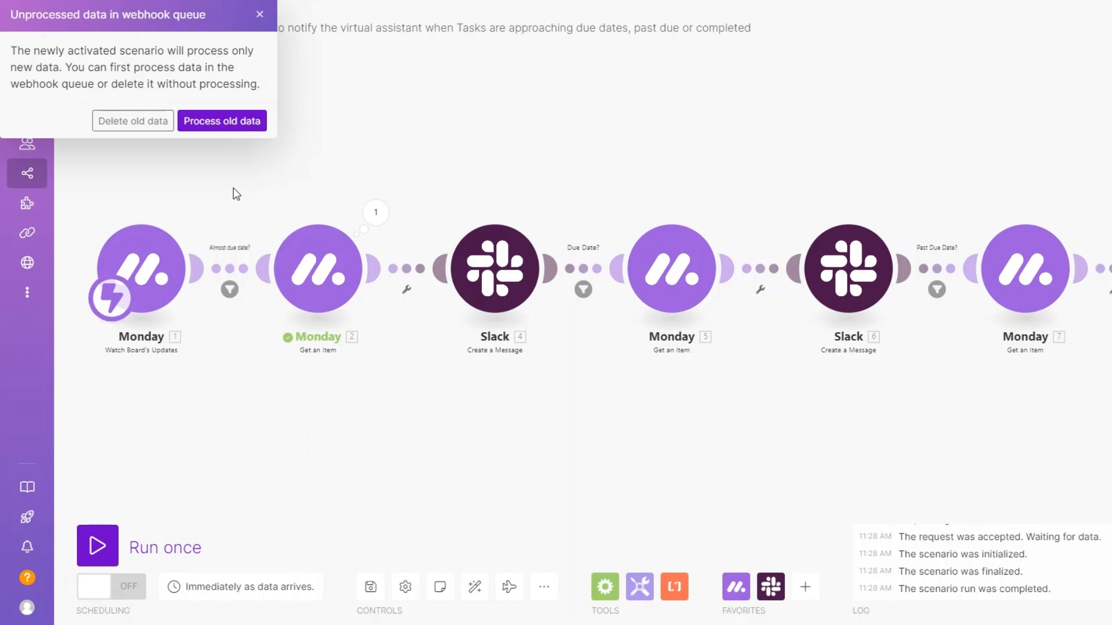
left_click(150, 121)
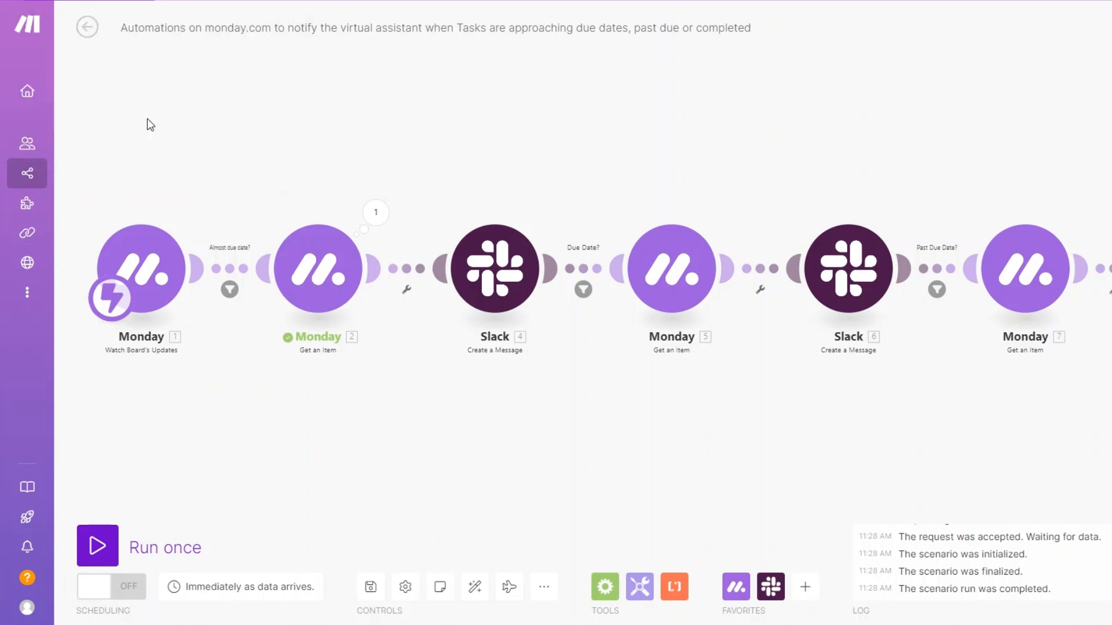
left_click(807, 144)
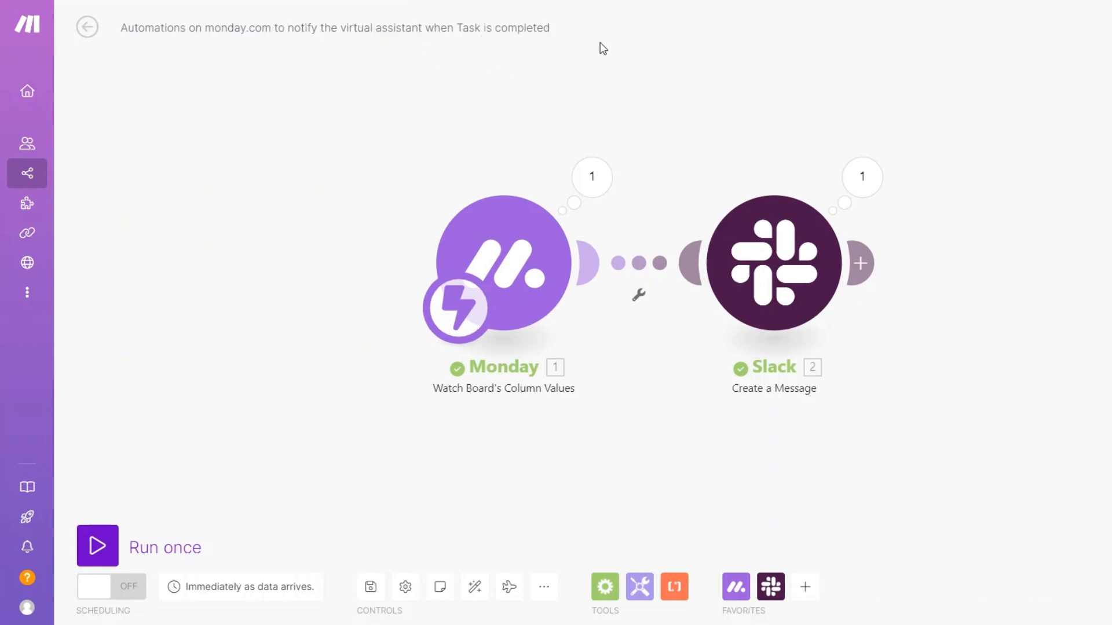
Activate scheduling for the scenario that notifies when a task is completed, deleting the old data in its webhook queue.
left_click(88, 589)
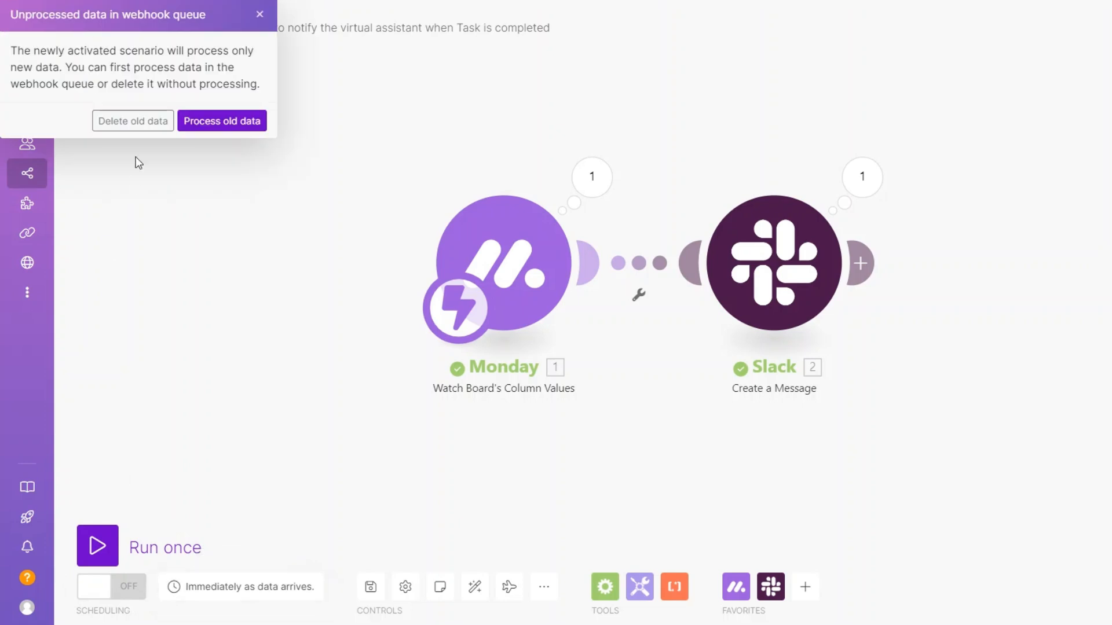
left_click(139, 124)
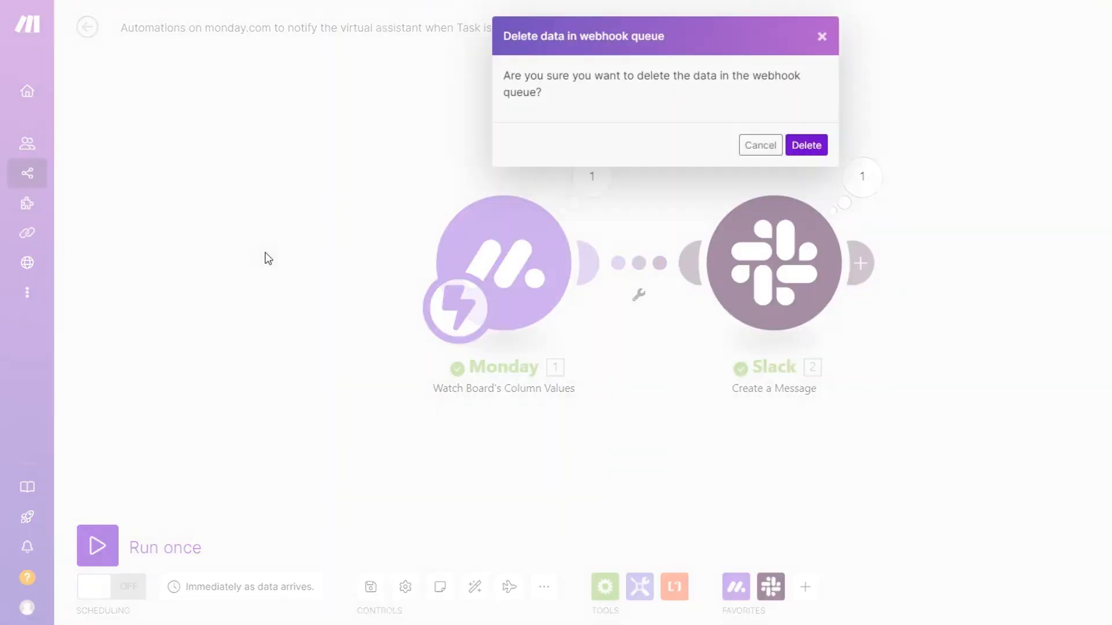
left_click(794, 146)
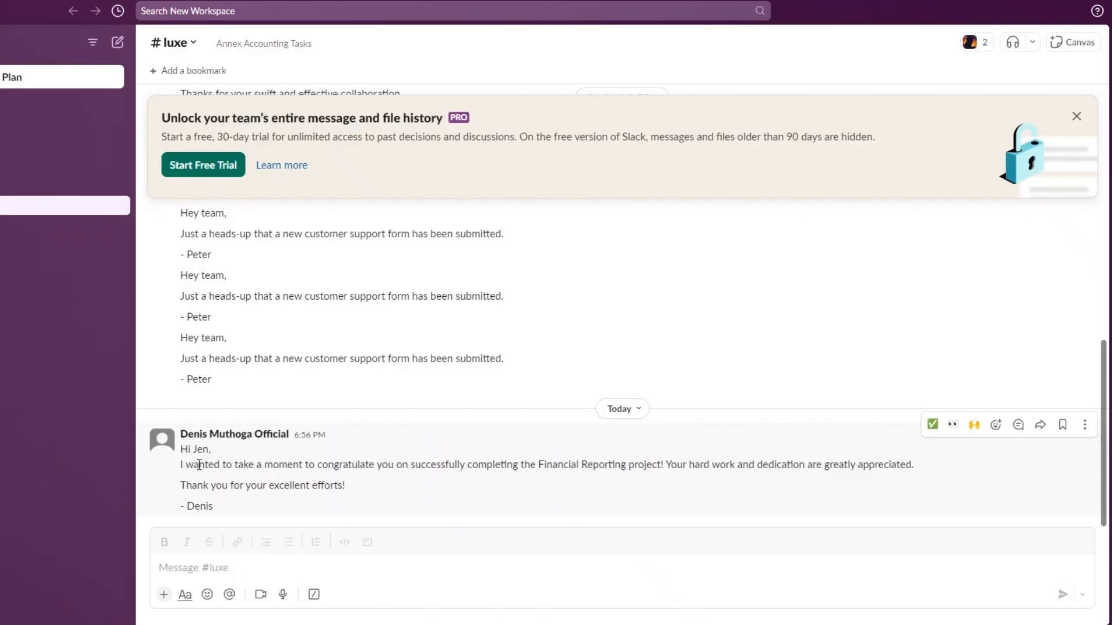
Review the Financial Reporting congratulation message in Slack's luxe channel.
left_click_drag(181, 451, 223, 504)
left_click(313, 511)
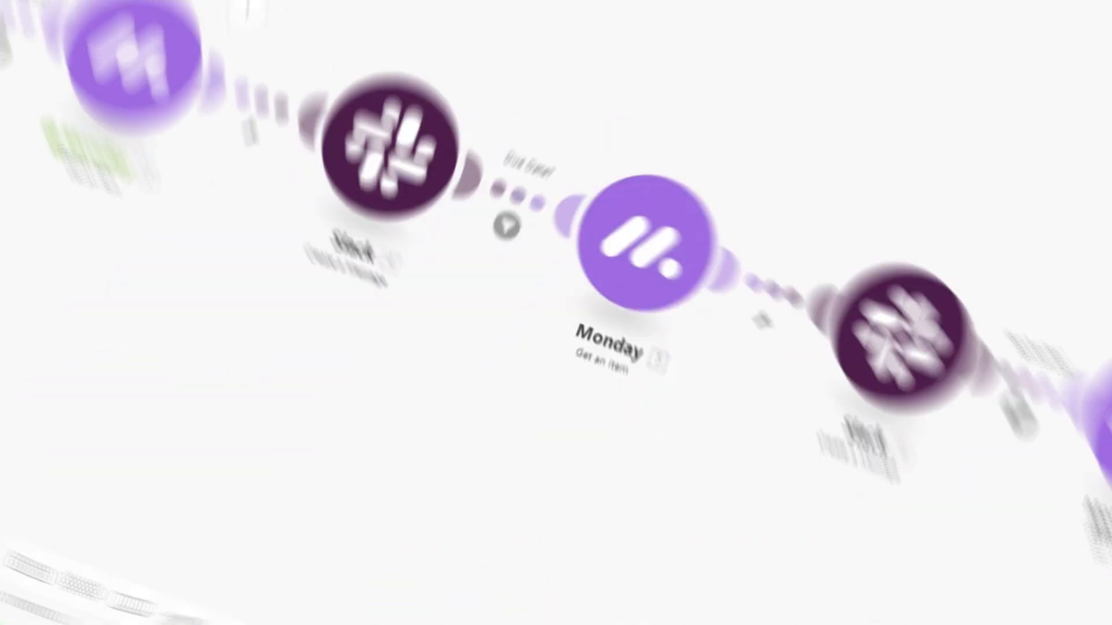